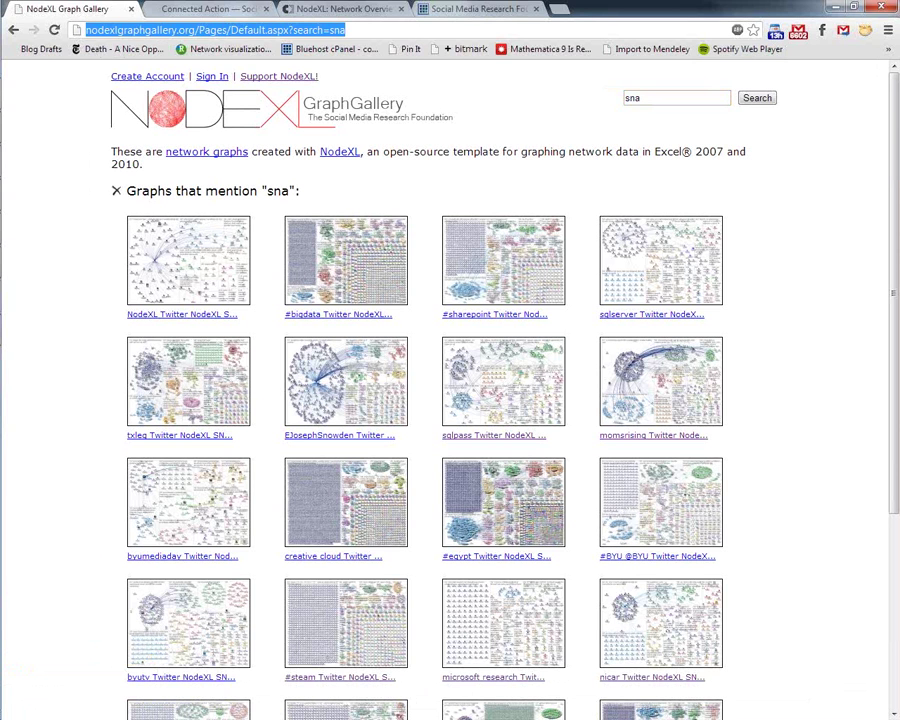
- Return to the gallery's home page and open the sqlpass Twitter NodeXL SNA Map and Report from the recent graphs
key("alt+Tab")
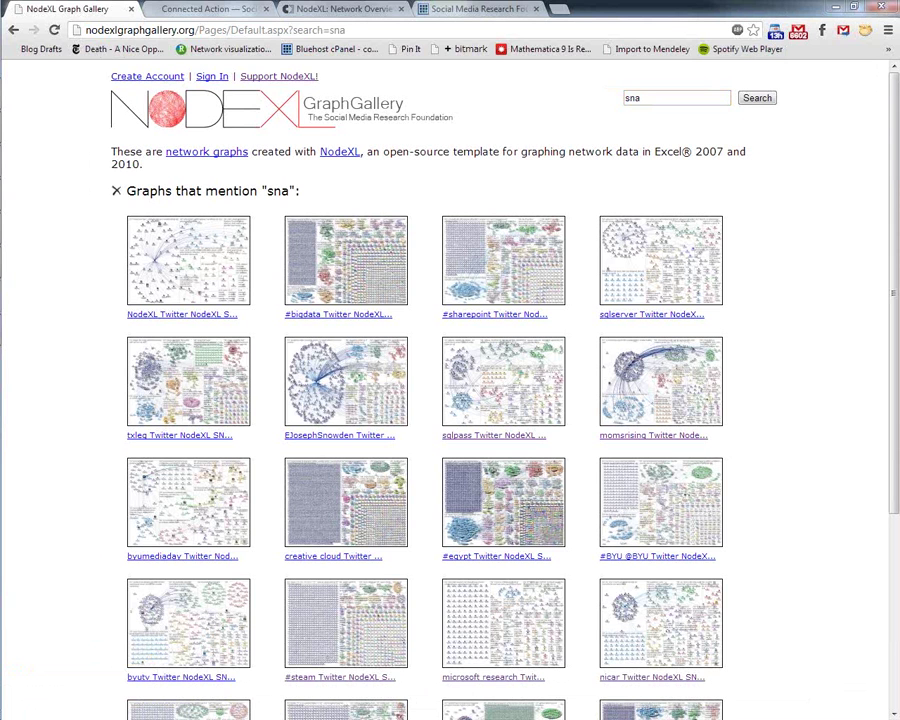
left_click(172, 107)
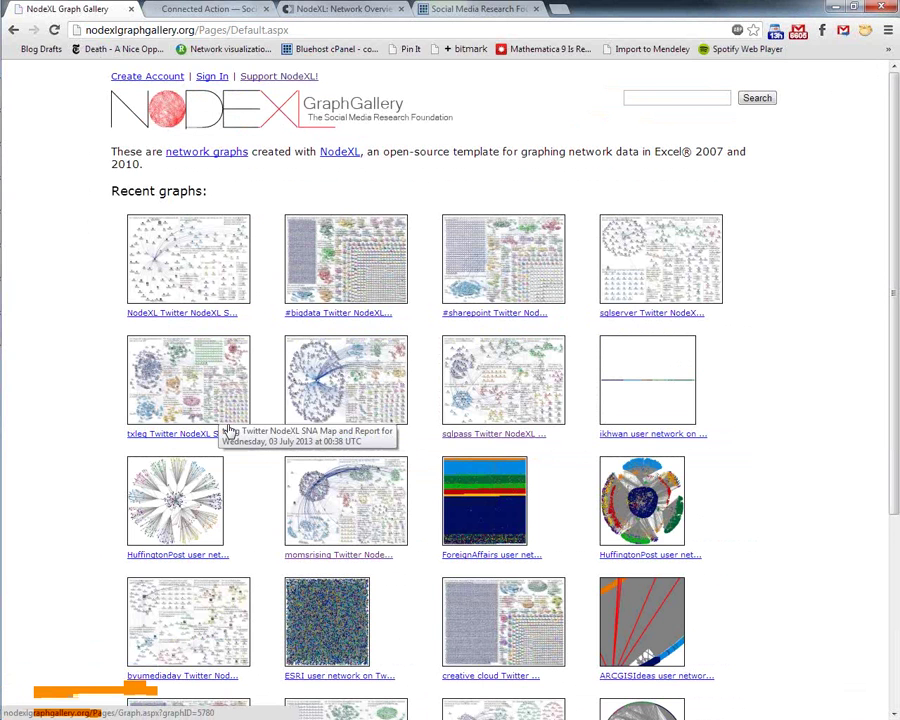
scroll(229, 431, "down", 1)
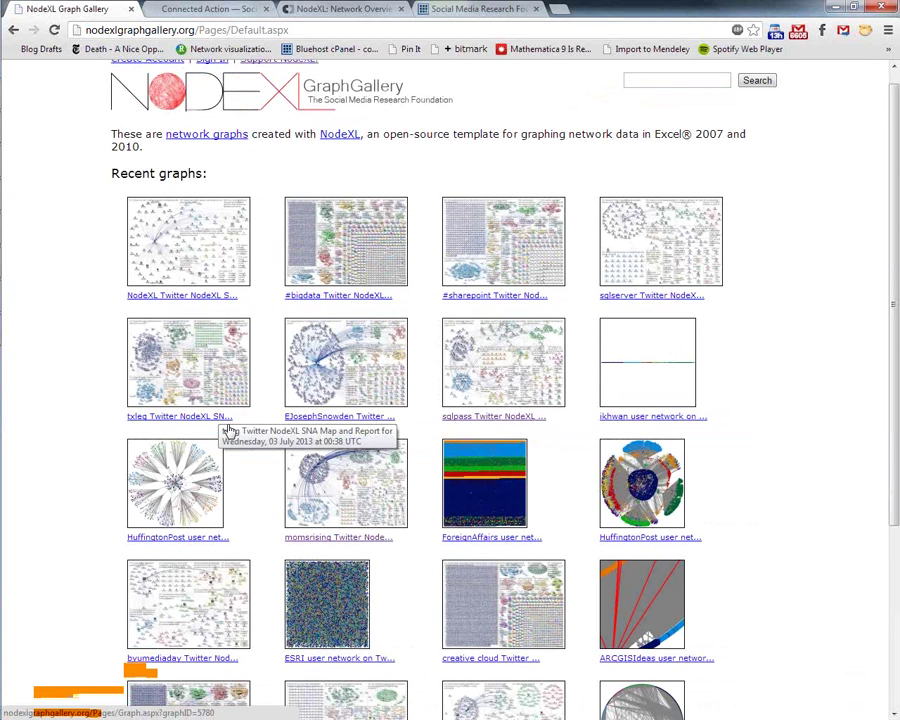
scroll(281, 501, "down", 3)
scroll(281, 501, "down", 5)
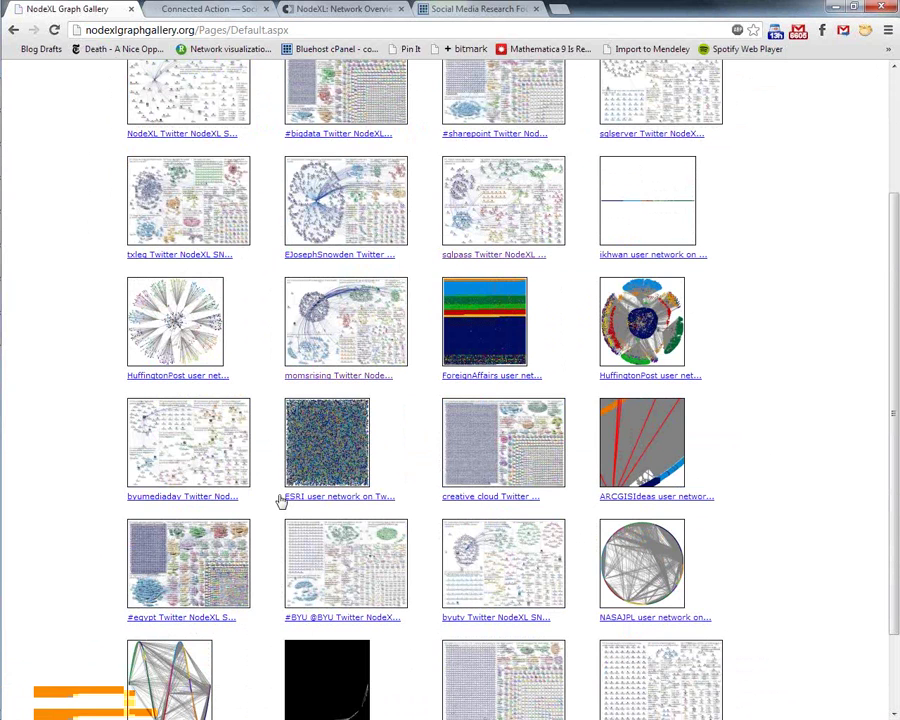
scroll(281, 501, "down", 5)
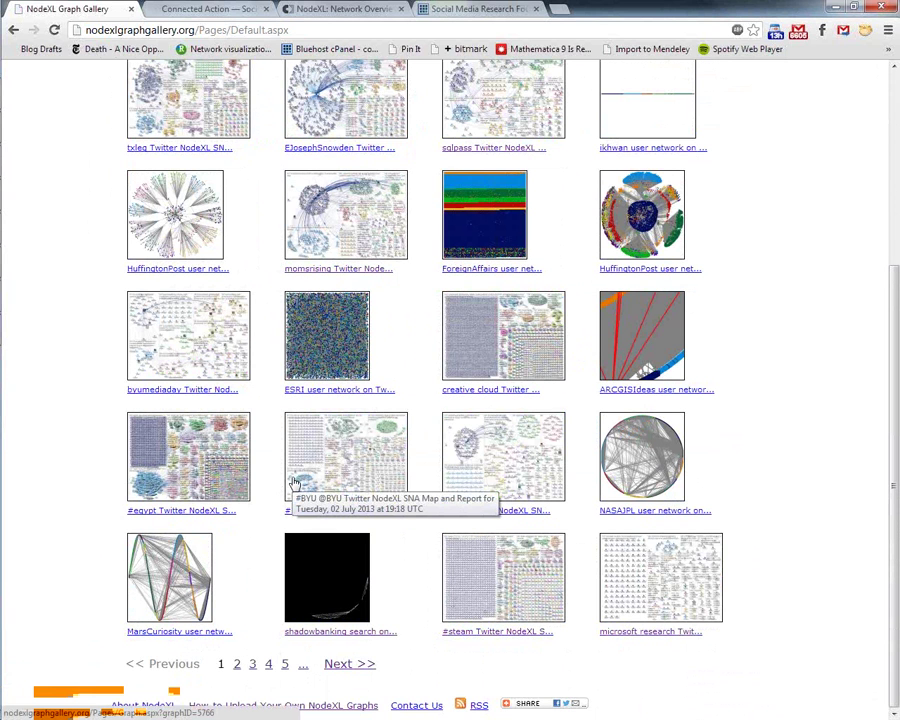
scroll(295, 484, "up", 1)
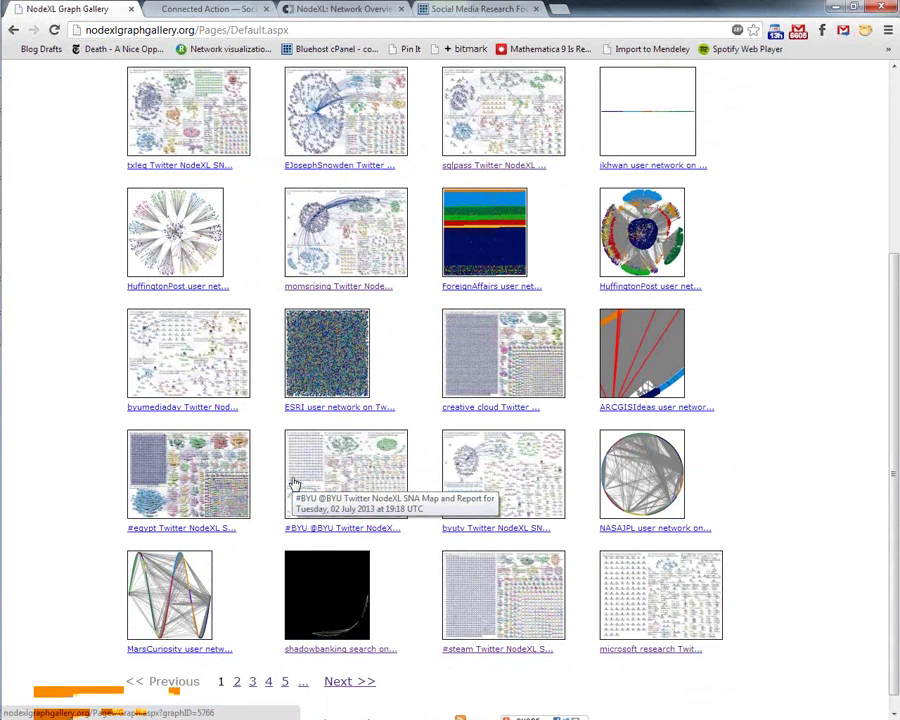
left_click(295, 484)
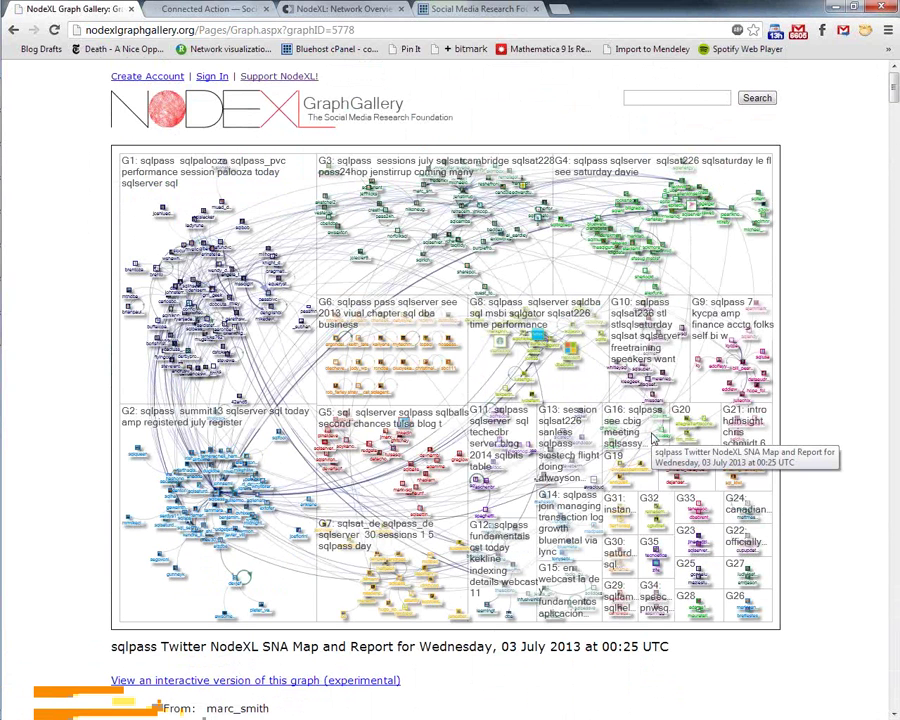
- Read the sqlpass graph's description and highlight the "6-day, 22-hour, 2-minute" tweet period
scroll(655, 438, "down", 1)
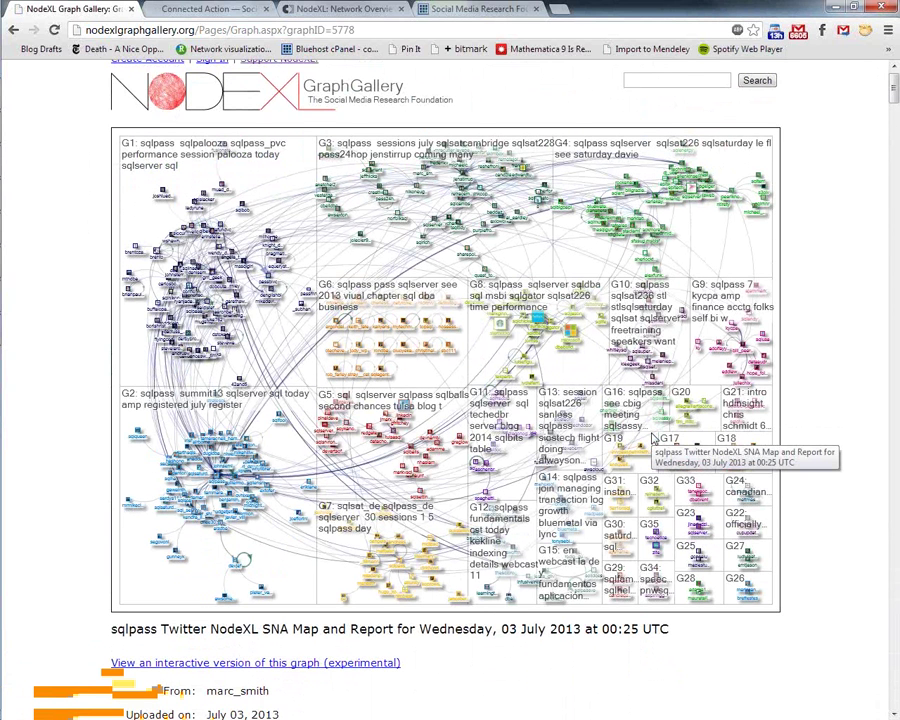
scroll(655, 438, "down", 5)
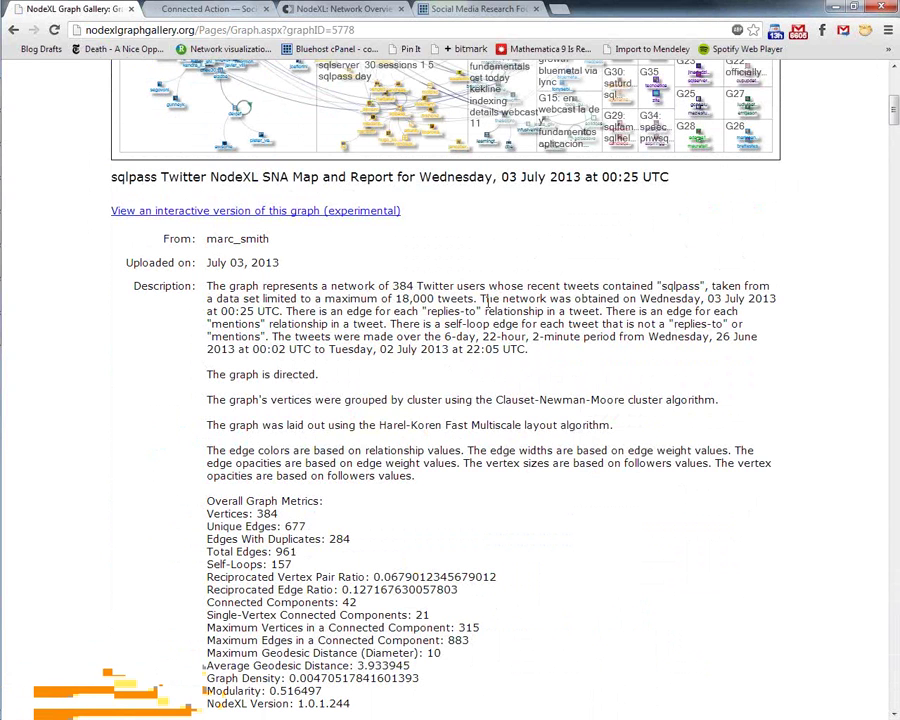
double_click(400, 286)
double_click(680, 286)
left_click_drag(446, 337, 582, 342)
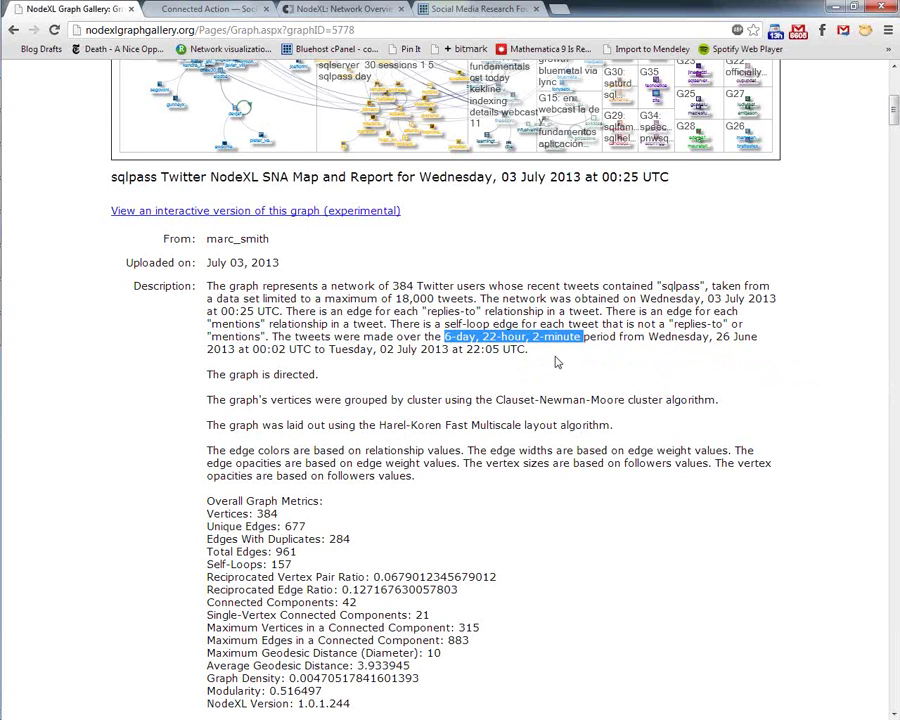
- Examine the sqlpass network map and its groups together with the description and overall graph metrics
scroll(557, 363, "up", 1)
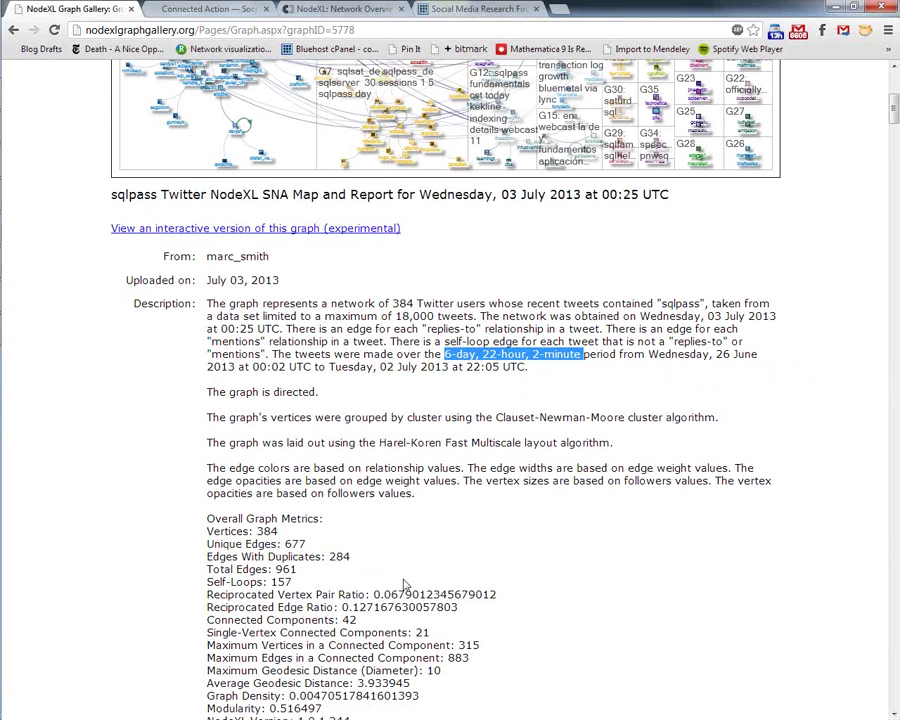
scroll(536, 526, "down", 1)
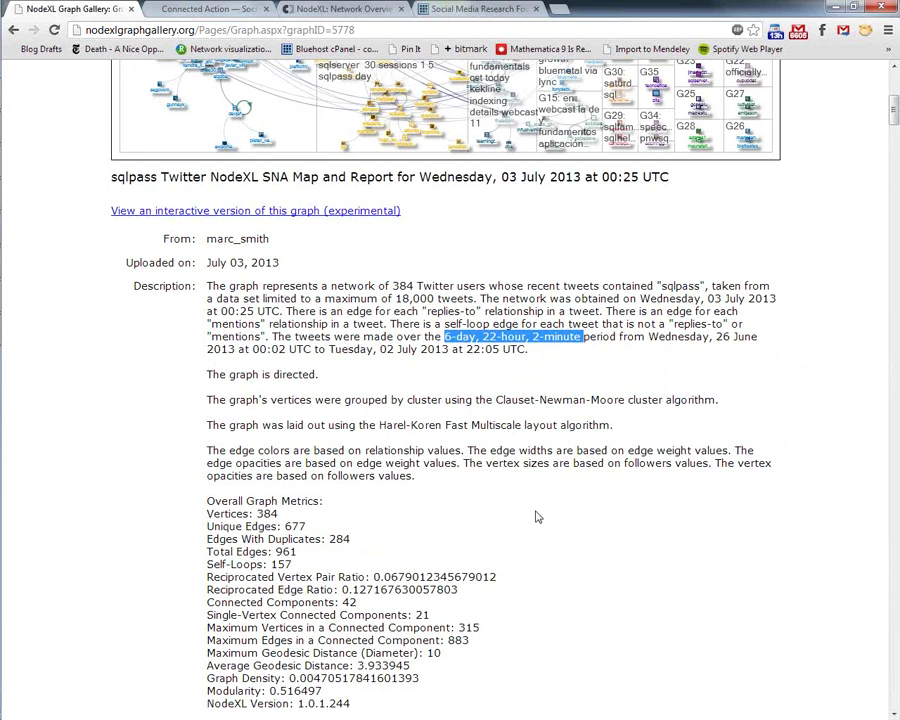
scroll(537, 516, "up", 2)
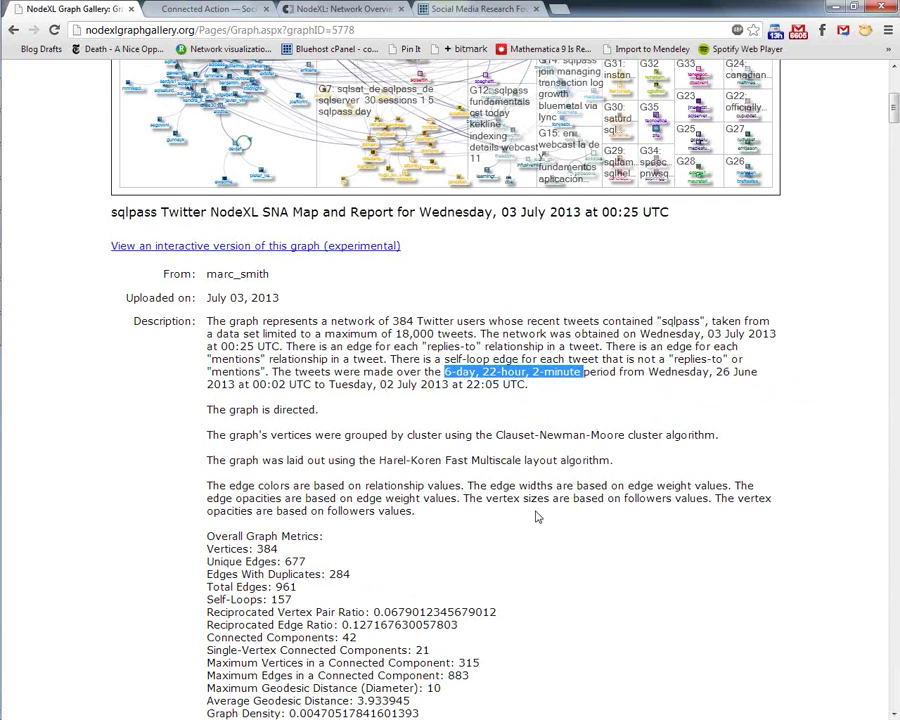
scroll(536, 516, "up", 1)
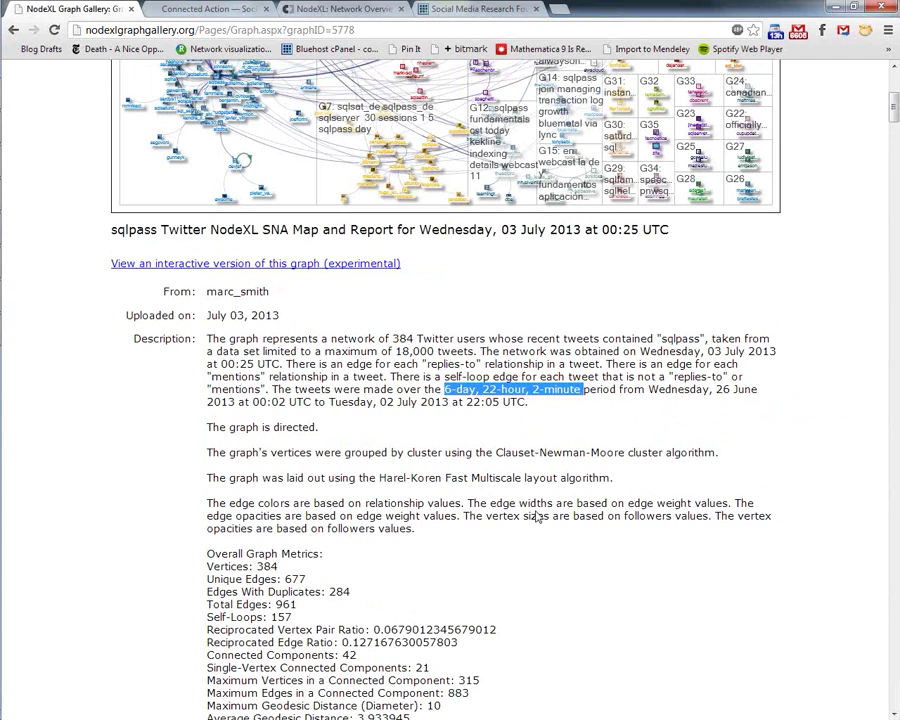
scroll(536, 516, "up", 3)
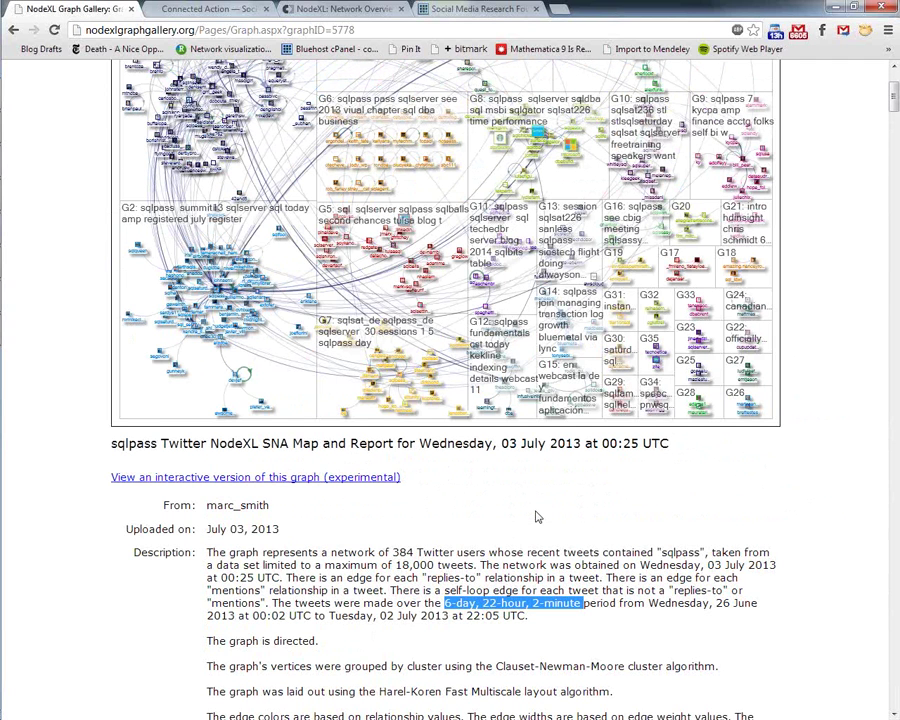
scroll(537, 516, "up", 3)
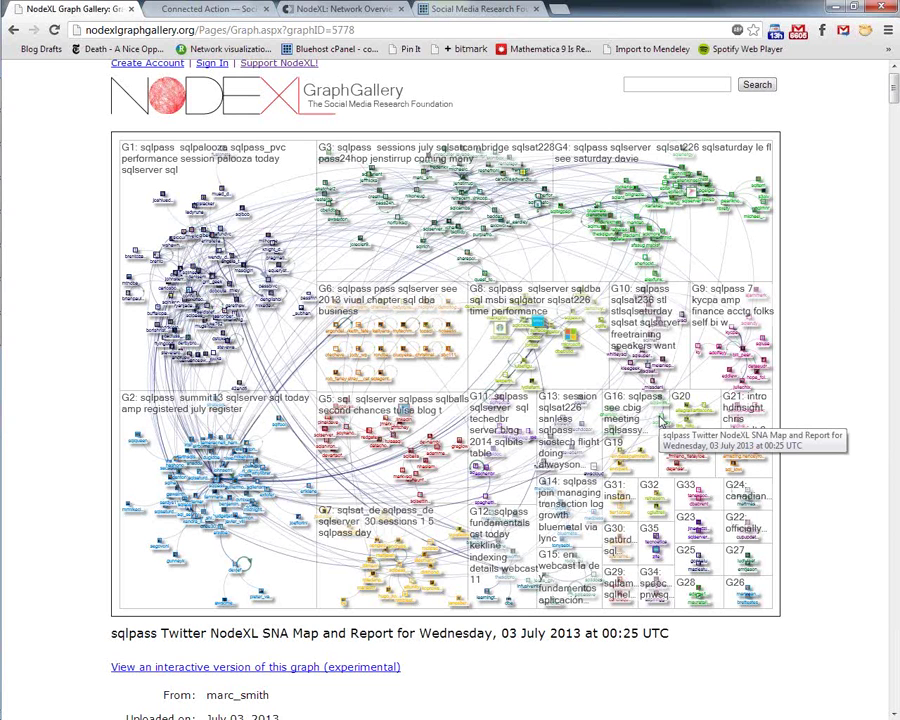
scroll(660, 424, "down", 1)
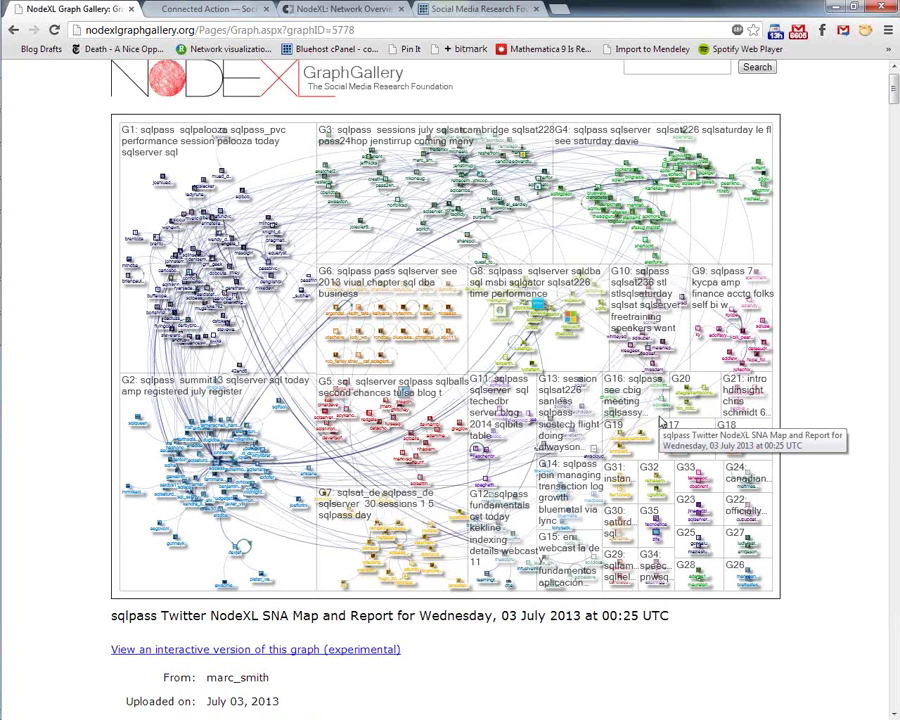
scroll(660, 424, "down", 3)
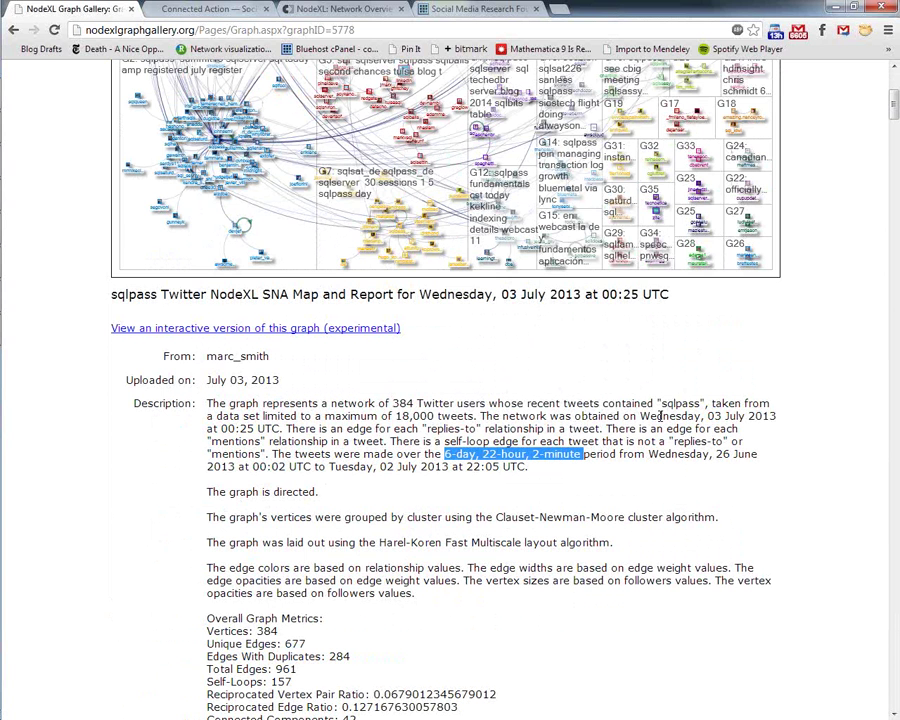
scroll(660, 420, "down", 1)
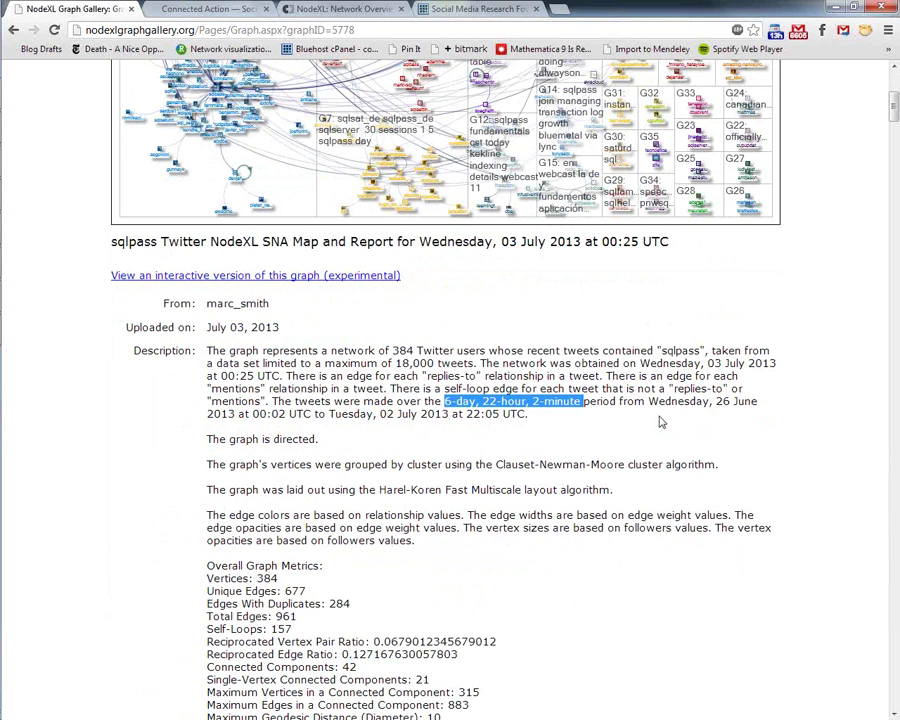
scroll(660, 422, "down", 1)
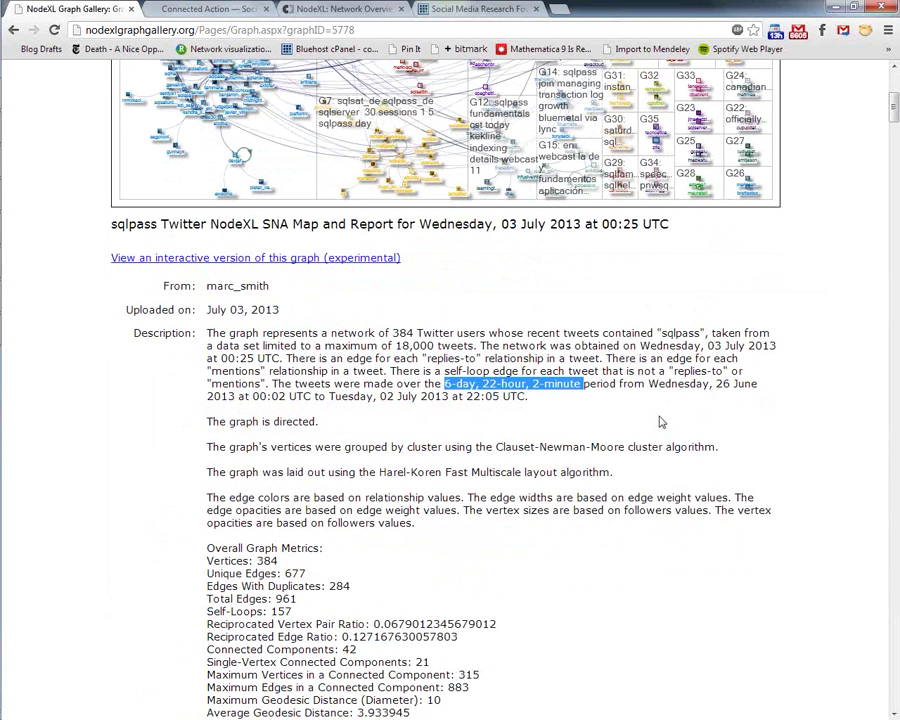
scroll(660, 422, "down", 1)
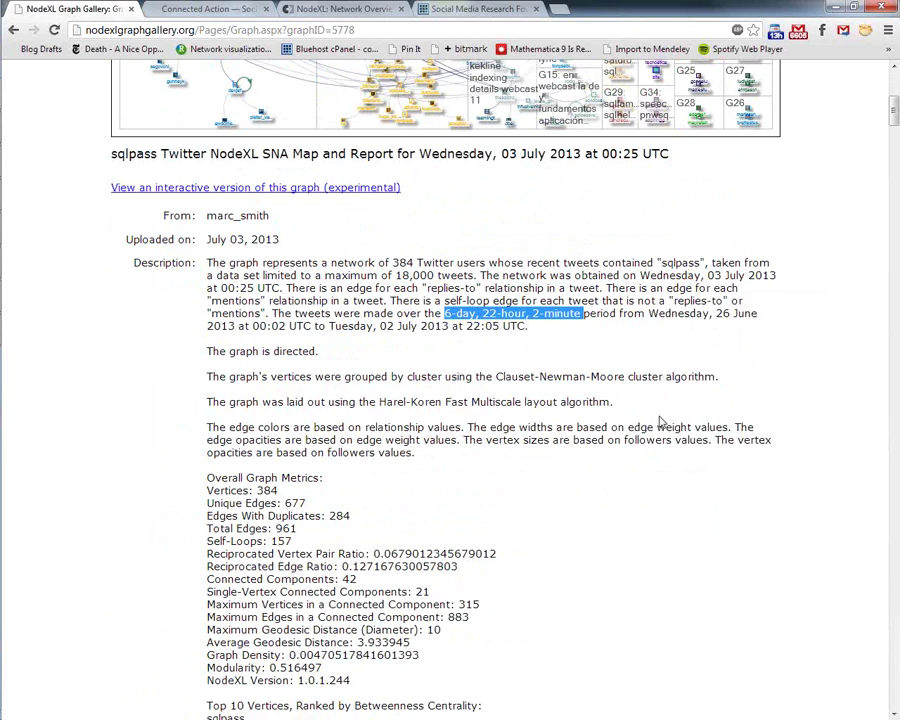
scroll(660, 422, "up", 1)
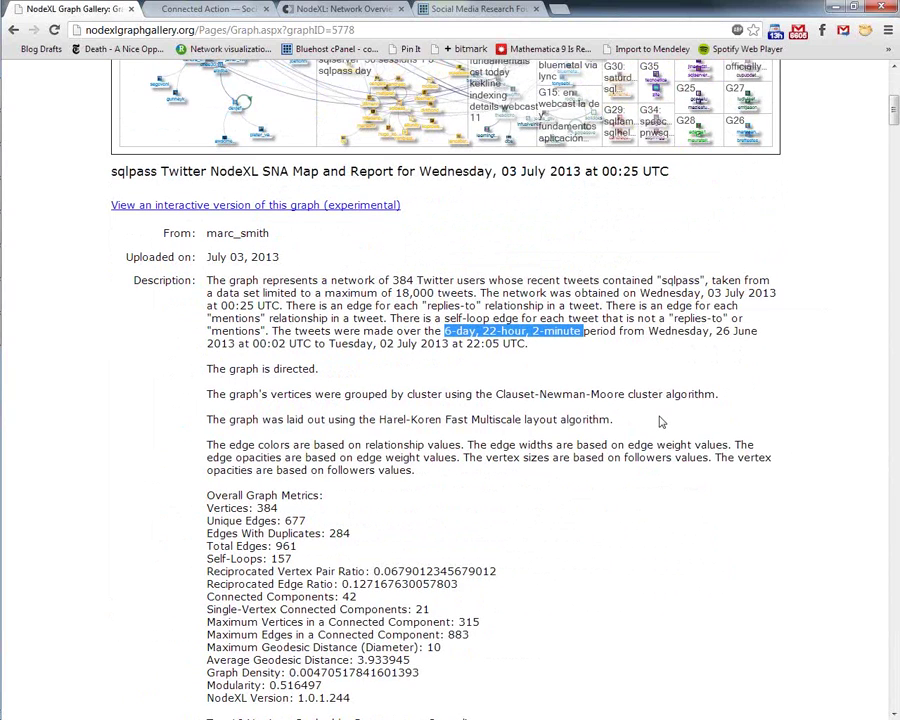
scroll(660, 422, "up", 5)
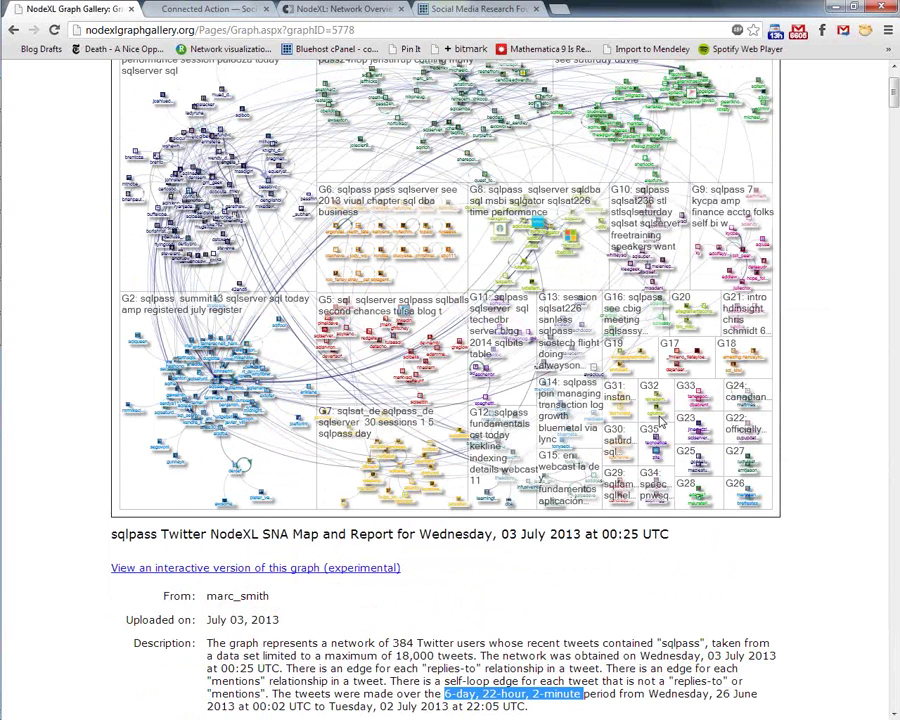
scroll(660, 422, "up", 2)
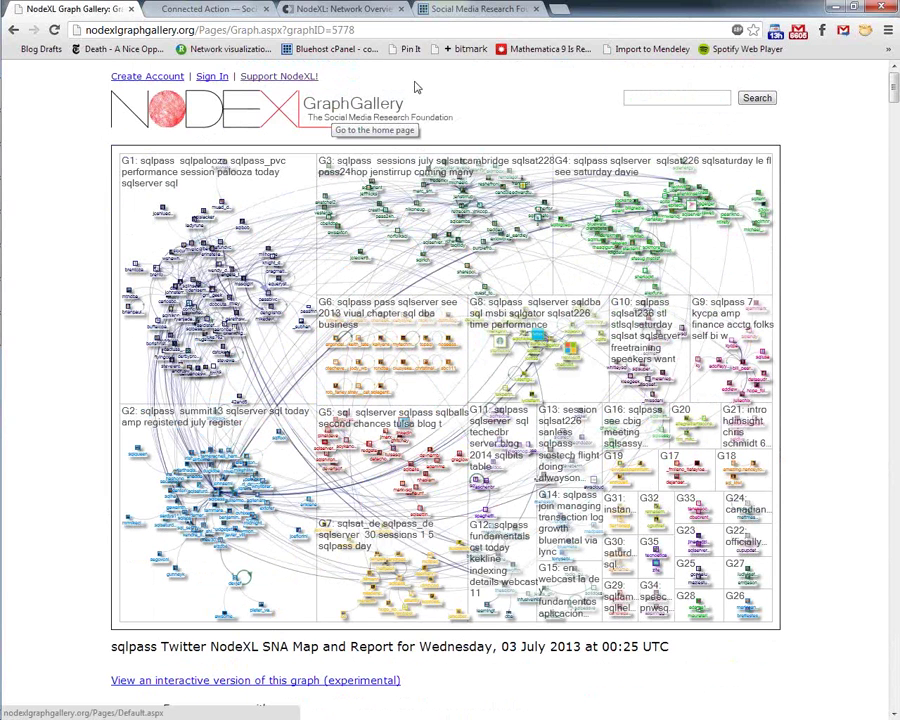
- Bring up the NodeXL project page on CodePlex and select its address, nodexl.codeplex.com
left_click(345, 10)
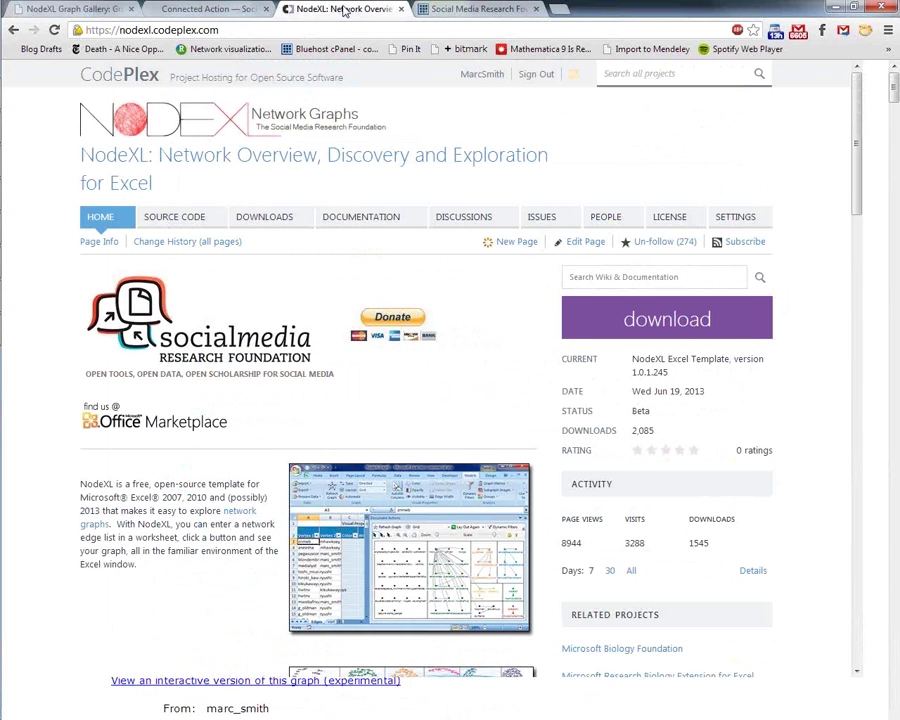
left_click(239, 28)
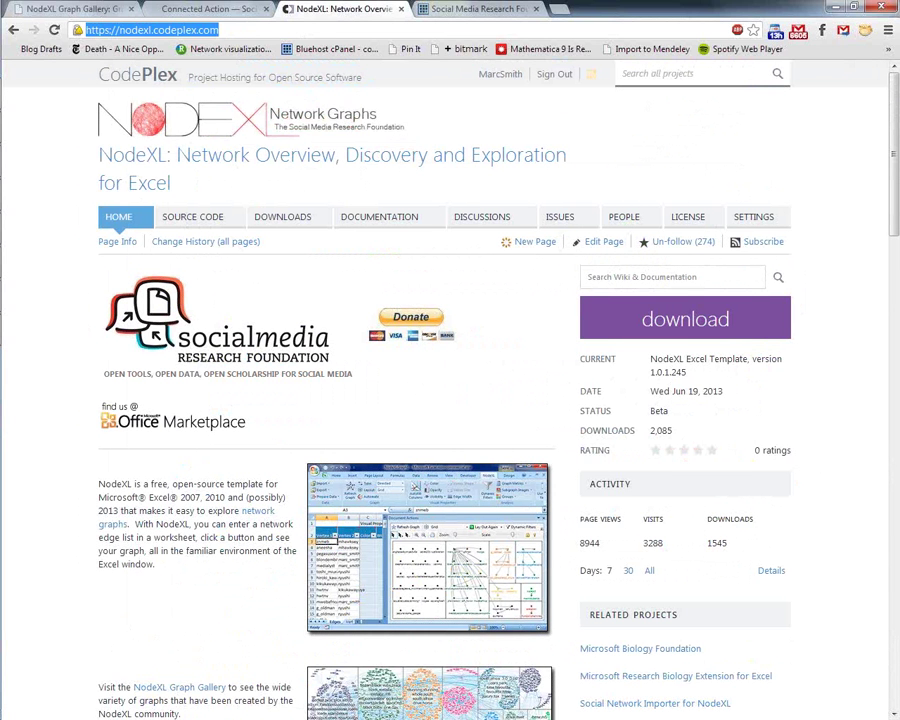
key("alt+Tab")
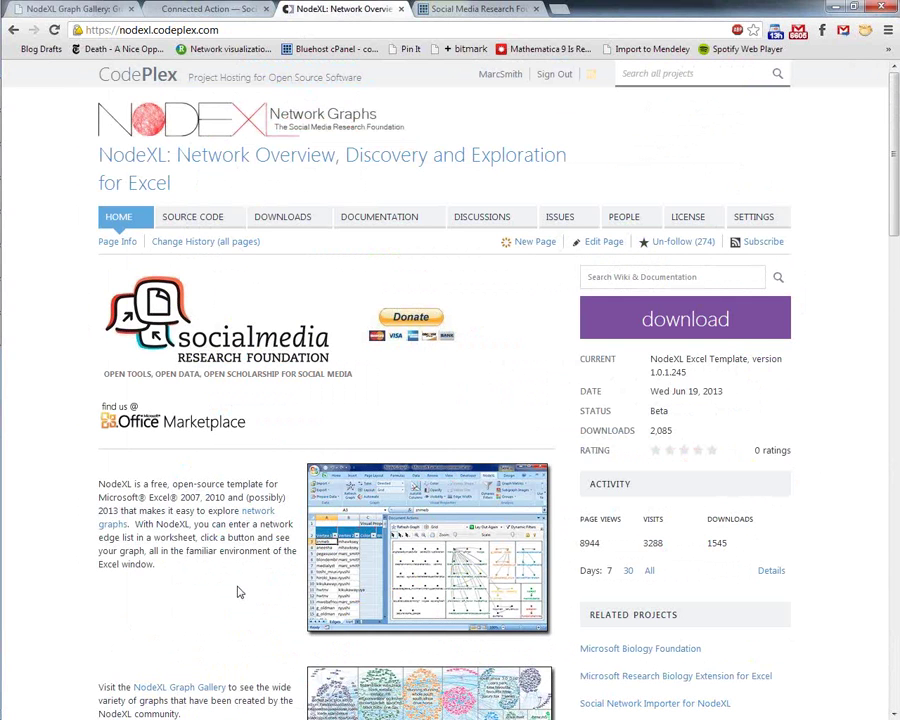
- Open the Third-Party NodeXL Graph Data Importers page from the project home page and review the listed importers
scroll(238, 592, "down", 1)
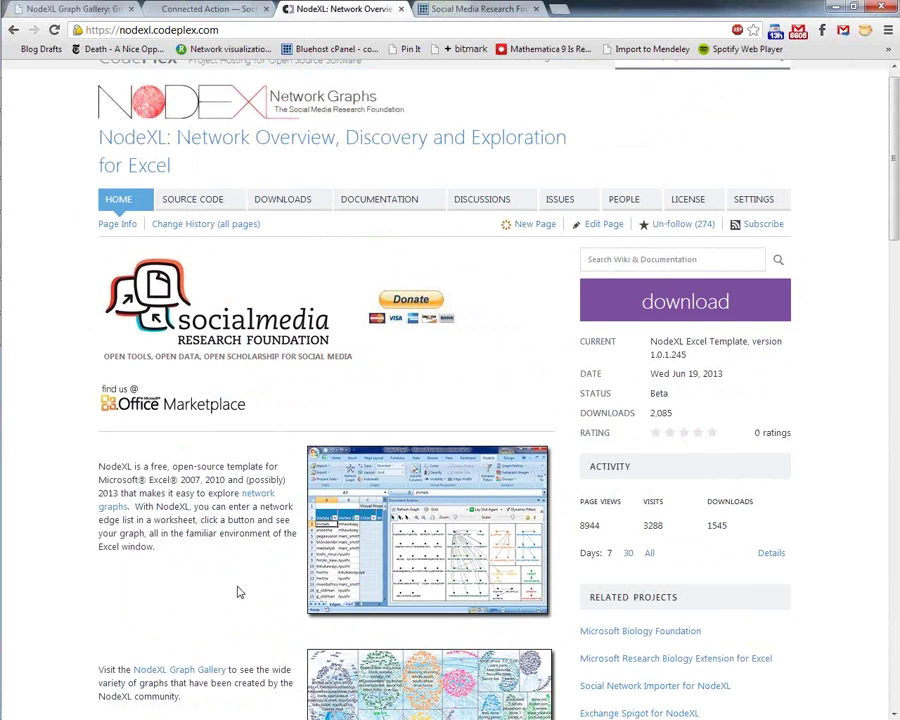
scroll(238, 592, "down", 5)
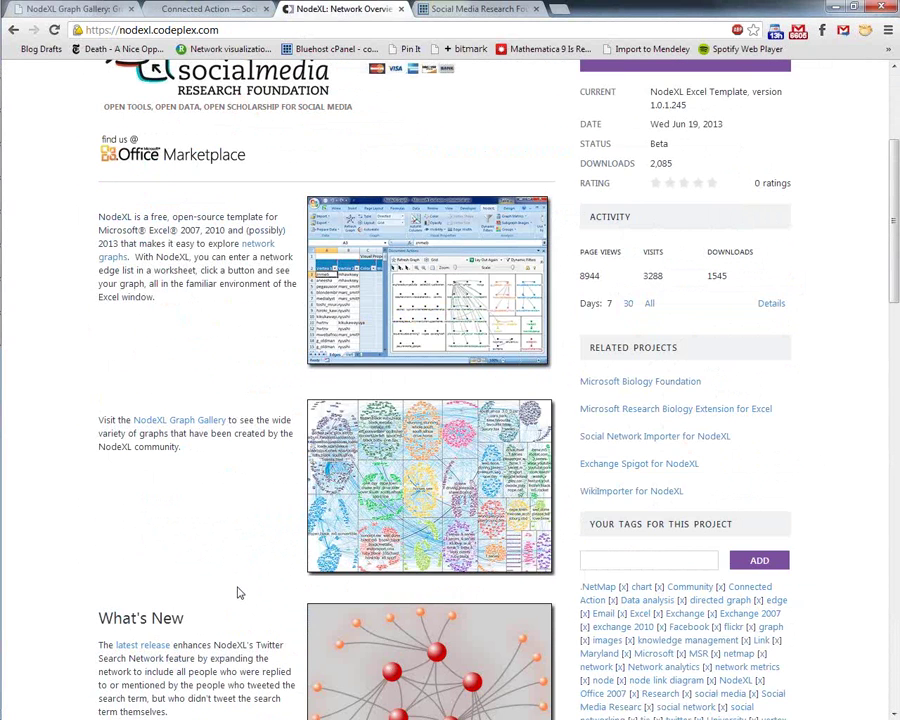
scroll(238, 592, "down", 12)
left_click(362, 454)
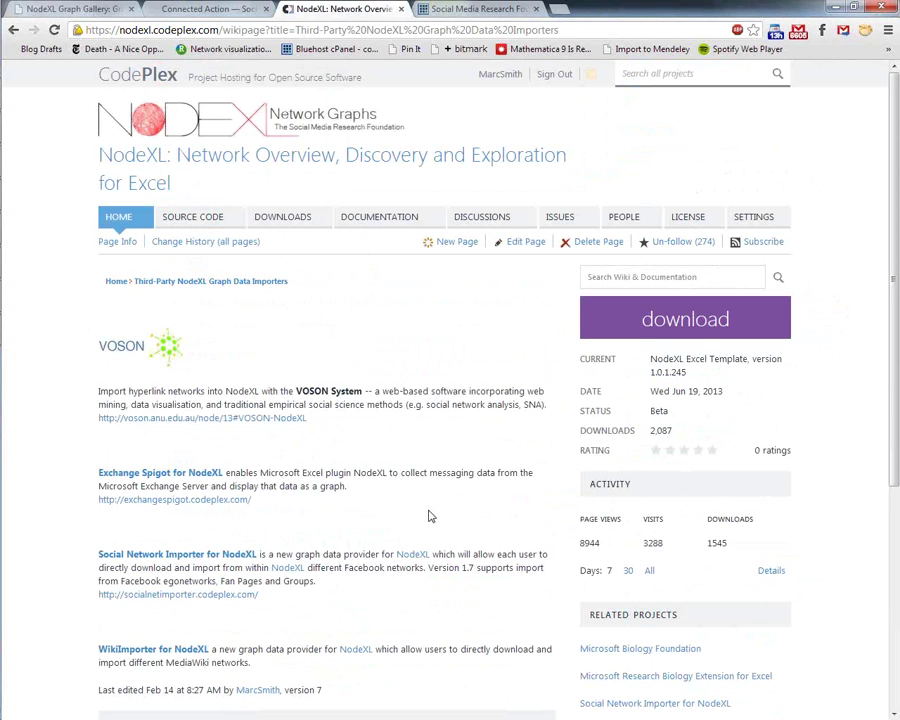
scroll(428, 516, "down", 1)
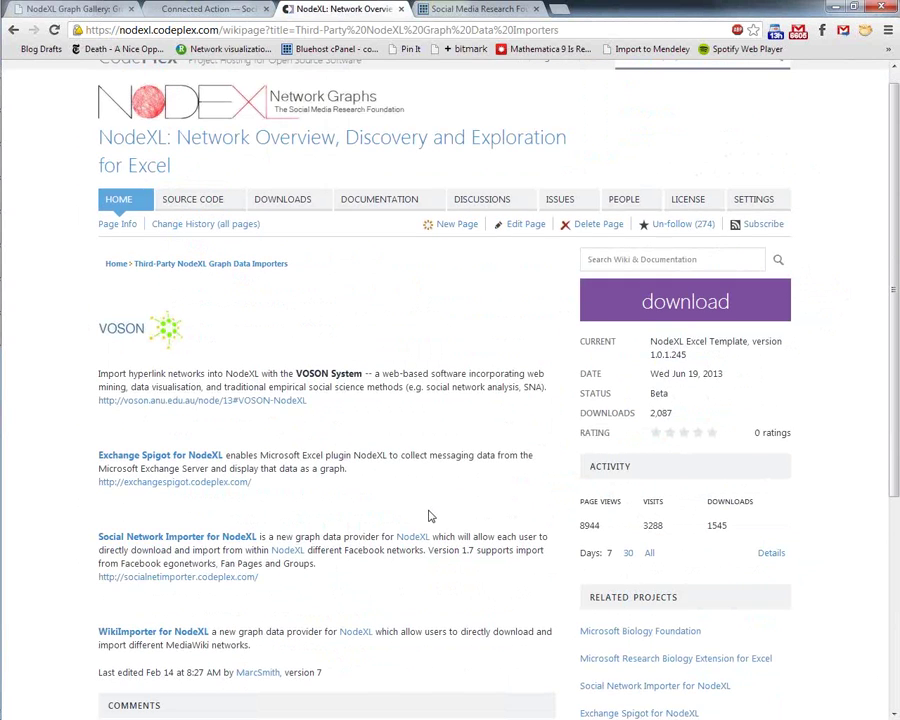
scroll(428, 516, "down", 3)
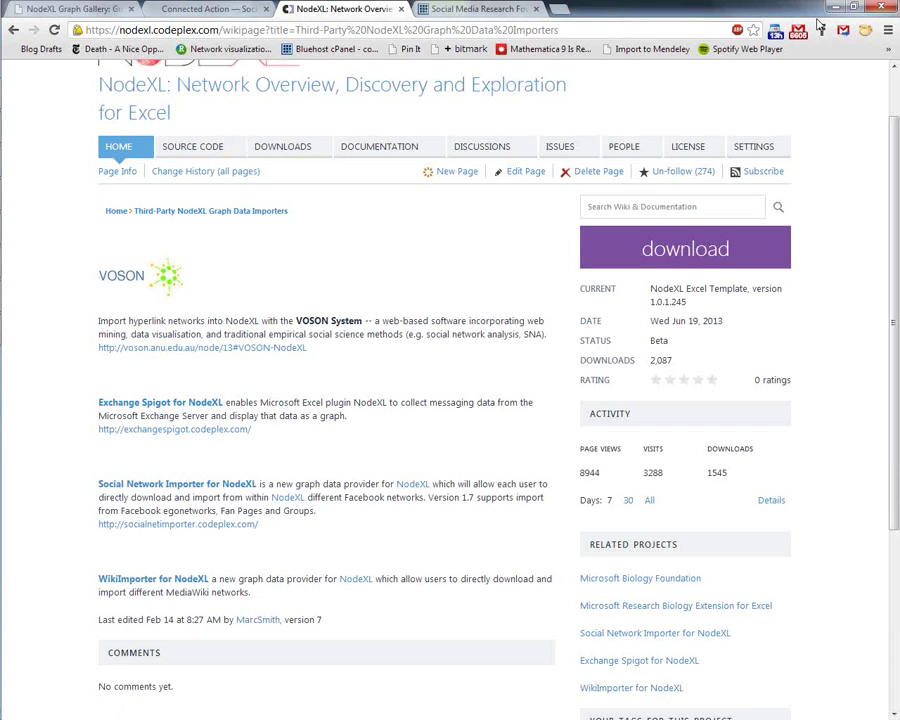
left_click(460, 10)
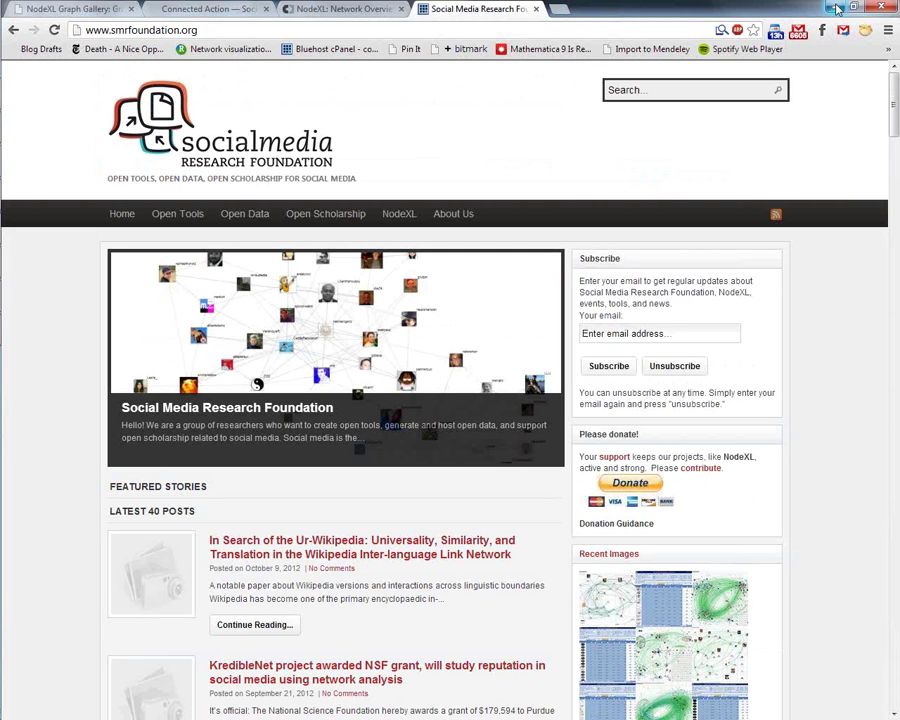
left_click(292, 30)
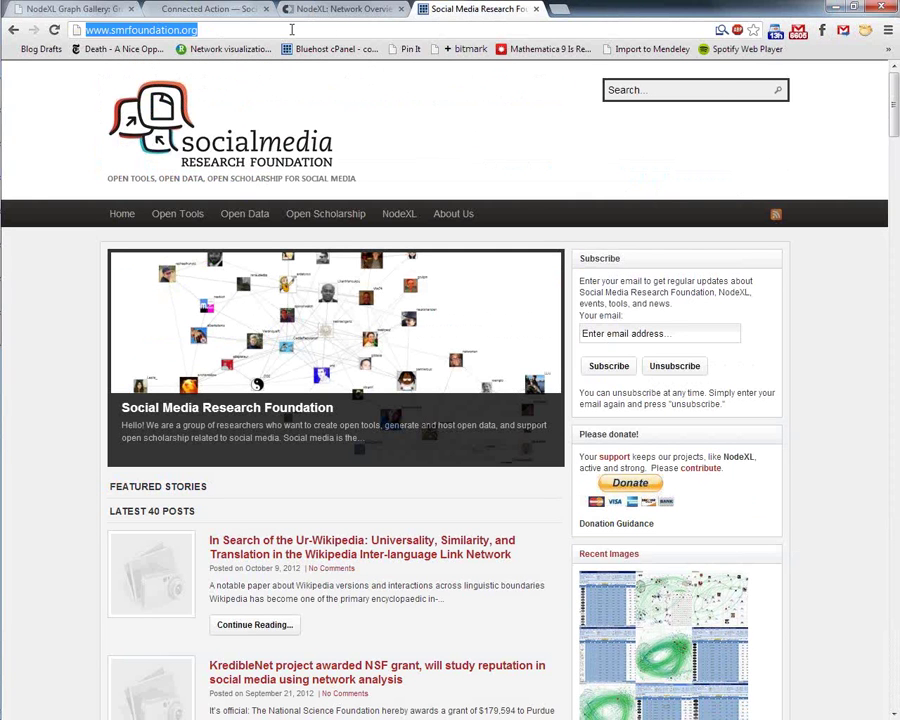
left_click(742, 222)
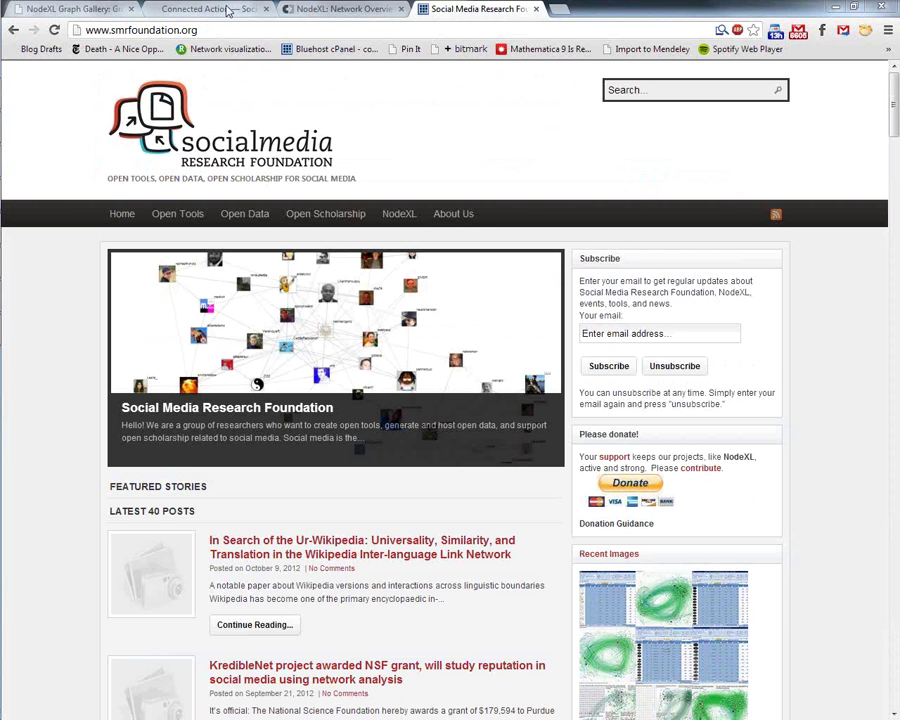
left_click(228, 10)
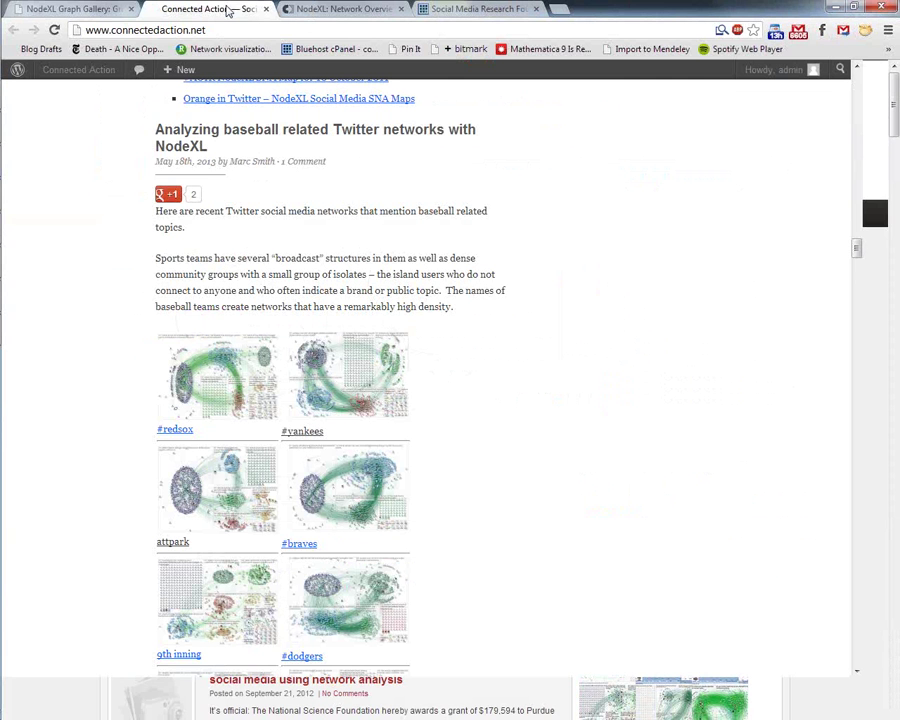
left_click(257, 32)
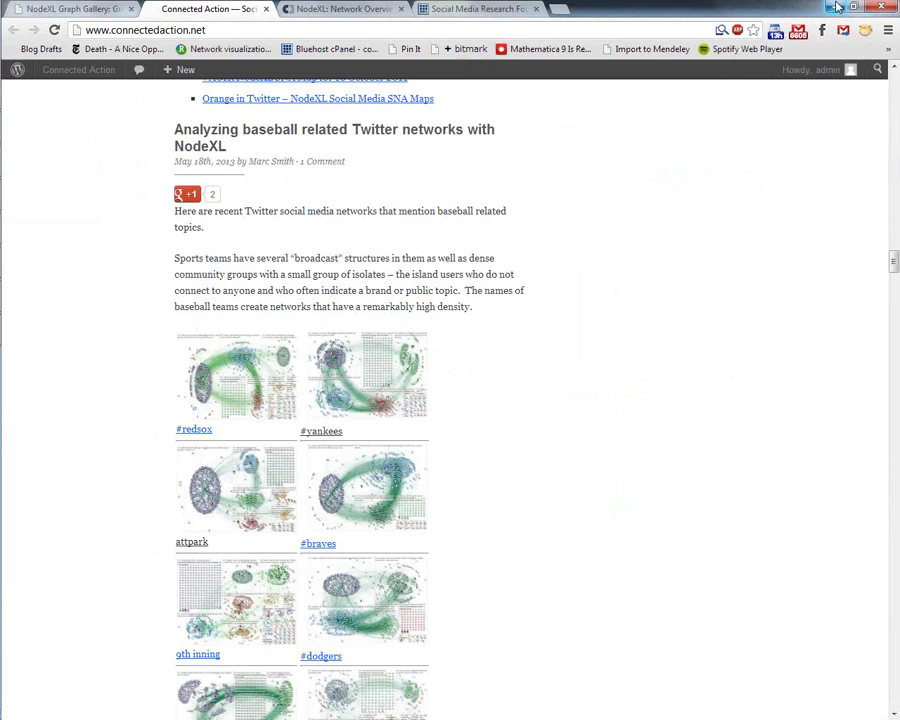
left_click(838, 7)
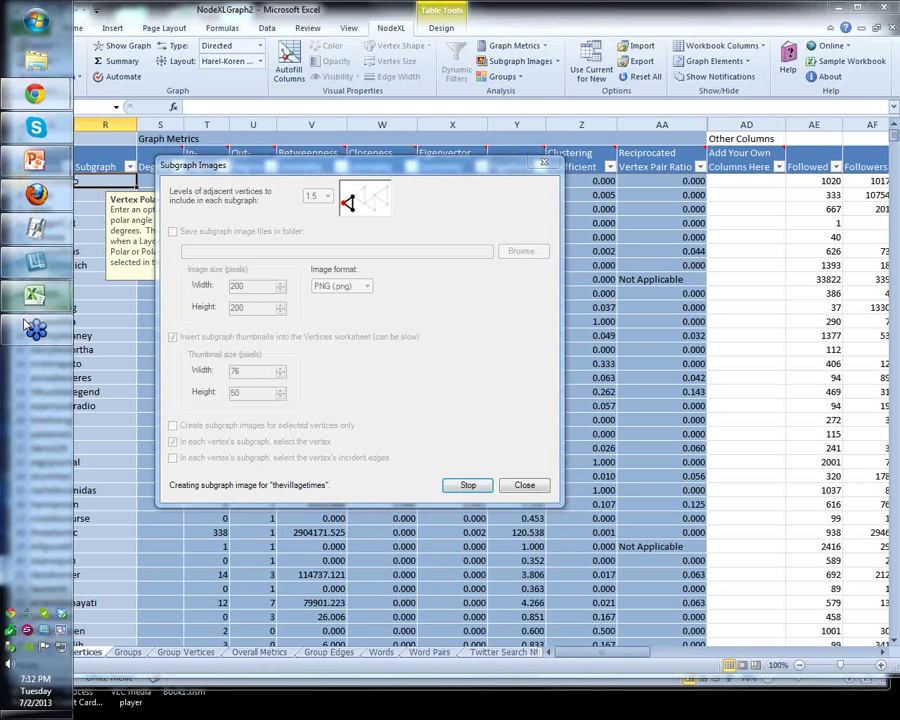
- Switch to the blank NodeXLGraph1 workbook in Excel and show the NodeXL commands
left_click(30, 325)
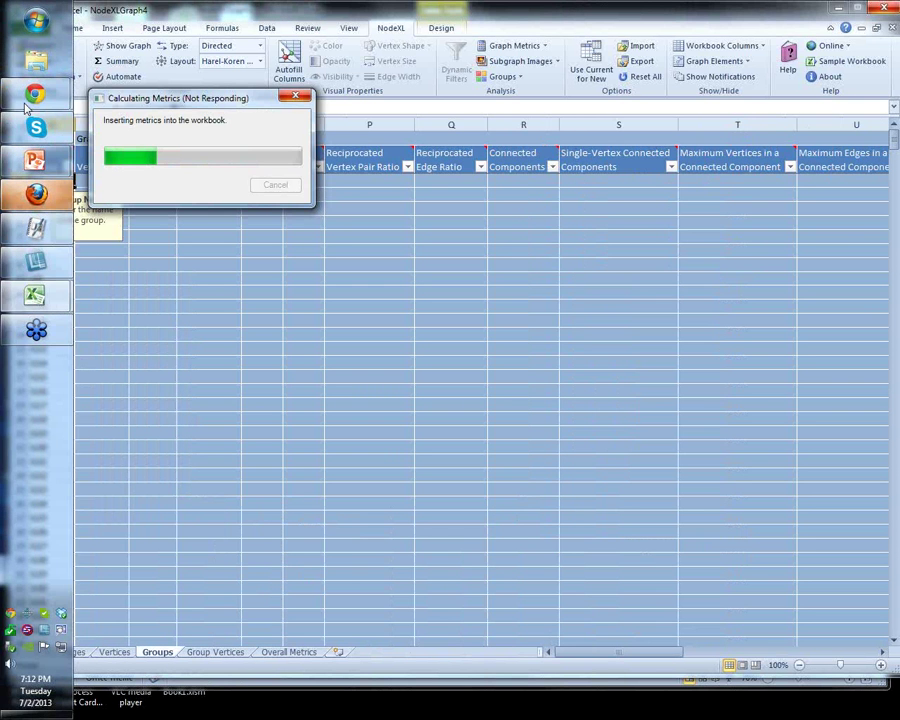
left_click(35, 20)
left_click(35, 20)
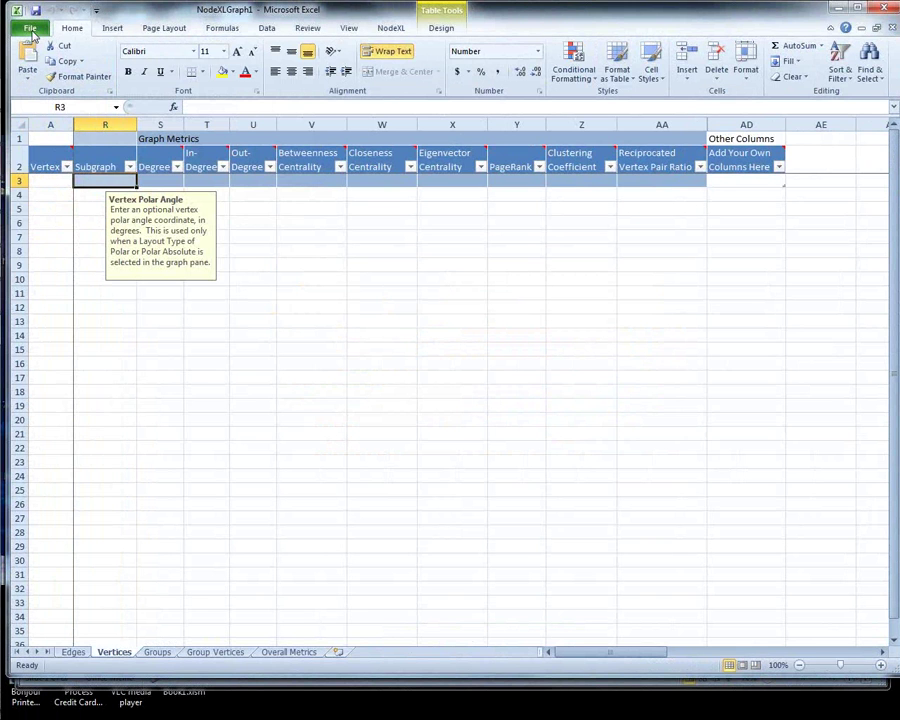
left_click(396, 29)
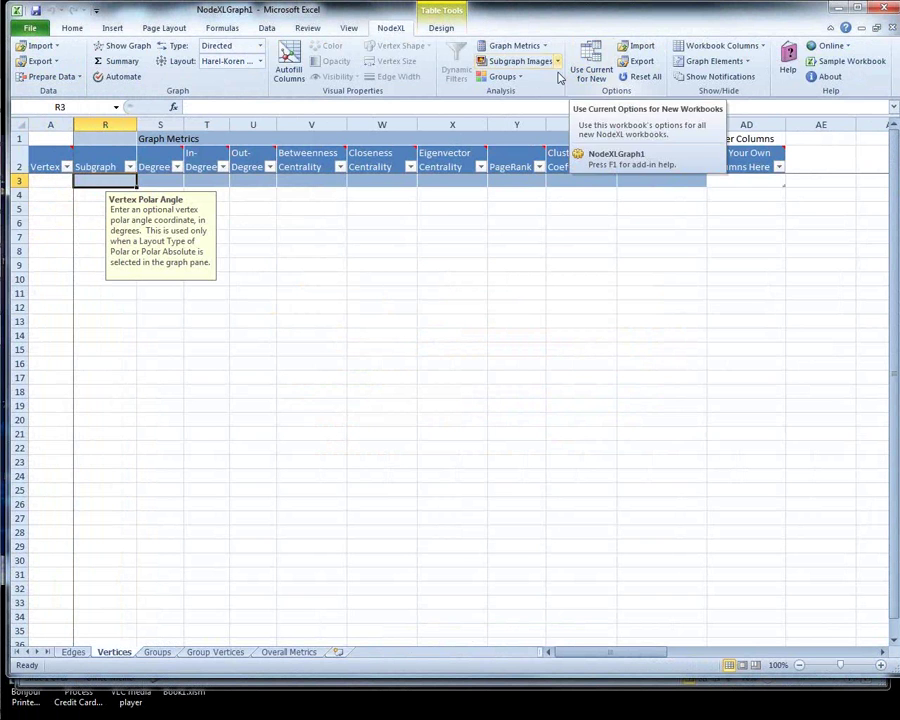
- Set up a Twitter search network import for NodeXL with a tweet column, expanded URLs and vertex statistic columns
left_click(45, 46)
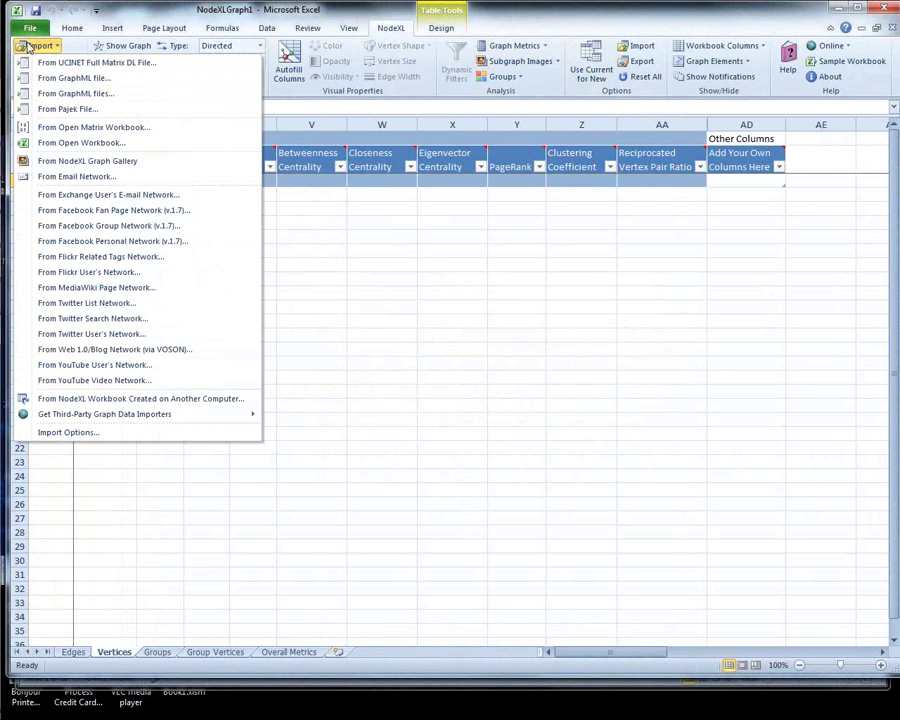
left_click(130, 319)
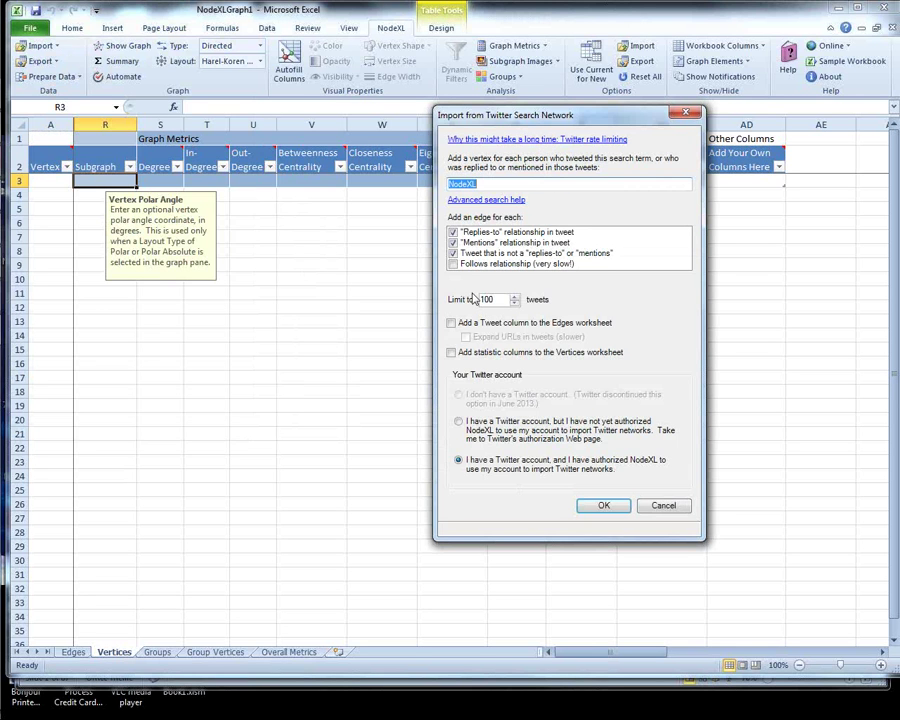
left_click(462, 325)
left_click(462, 326)
left_click(464, 352)
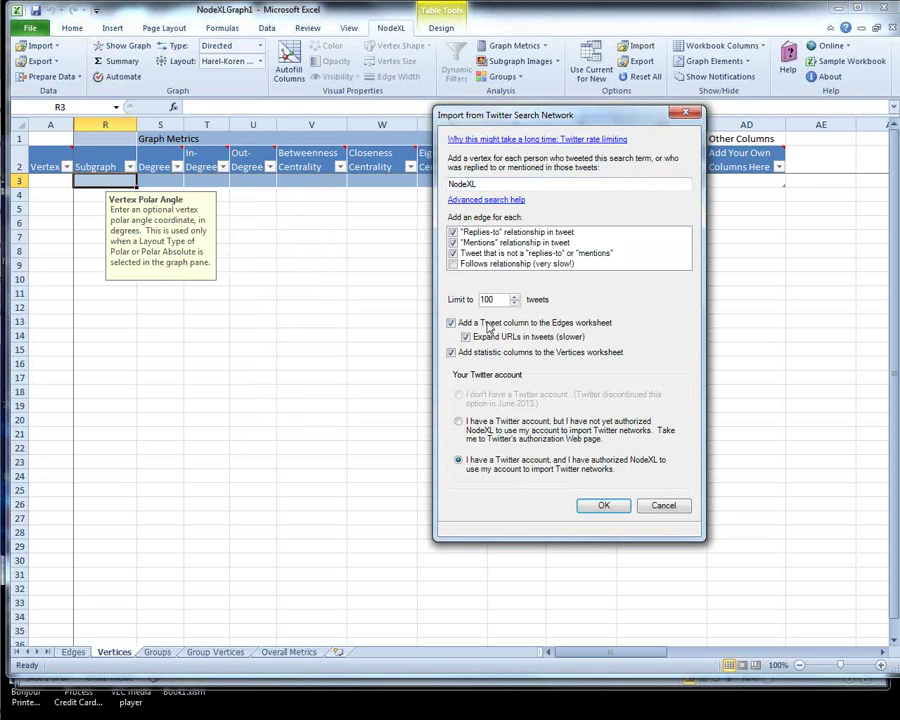
- Raise the tweet limit for the Twitter search network and run the import
left_click(506, 299)
type("00")
left_click(607, 515)
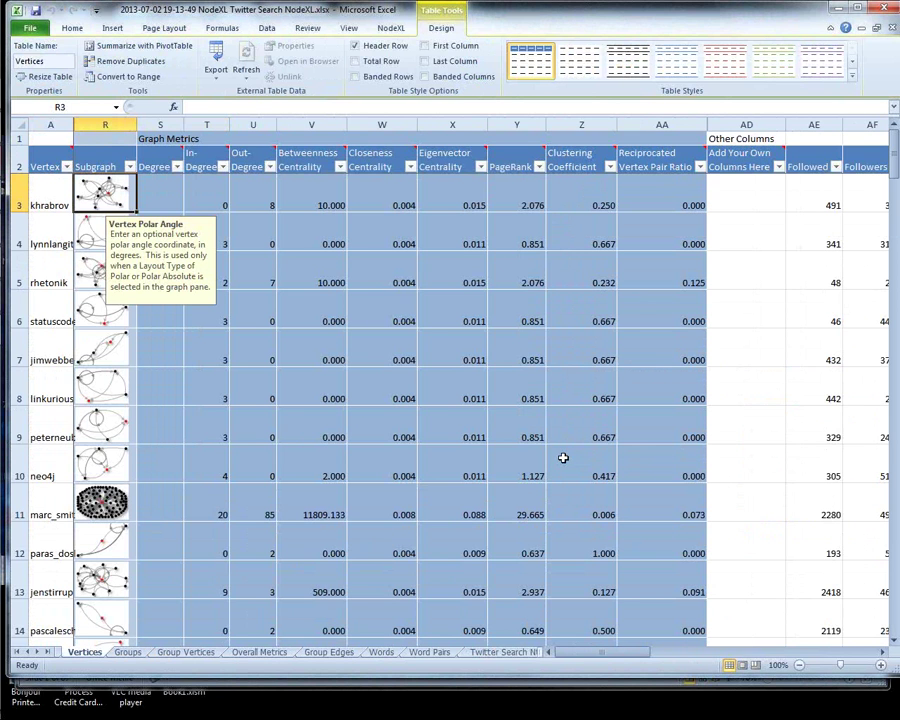
- Bring the NodeXL network graph pane into view over the Vertices worksheet and enlarge it to show all groups
left_click(391, 28)
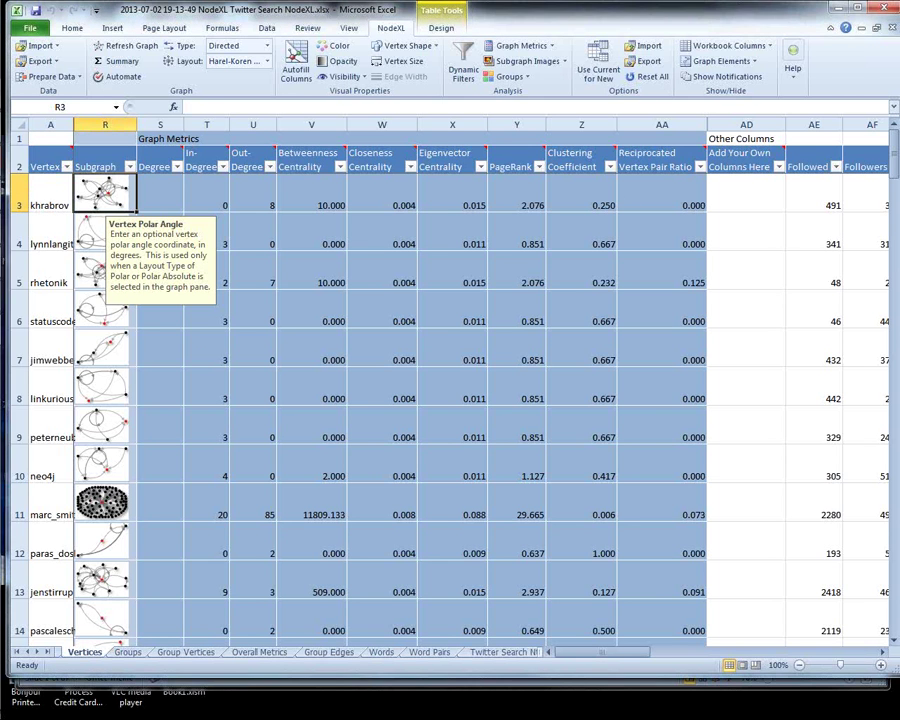
left_click(687, 16)
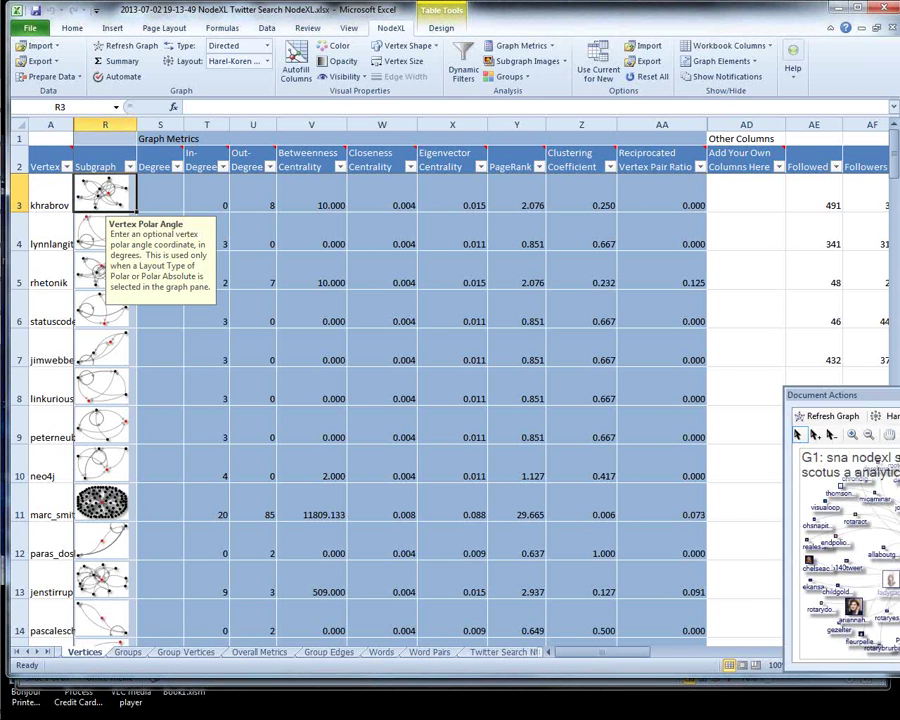
left_click_drag(880, 370, 762, 368)
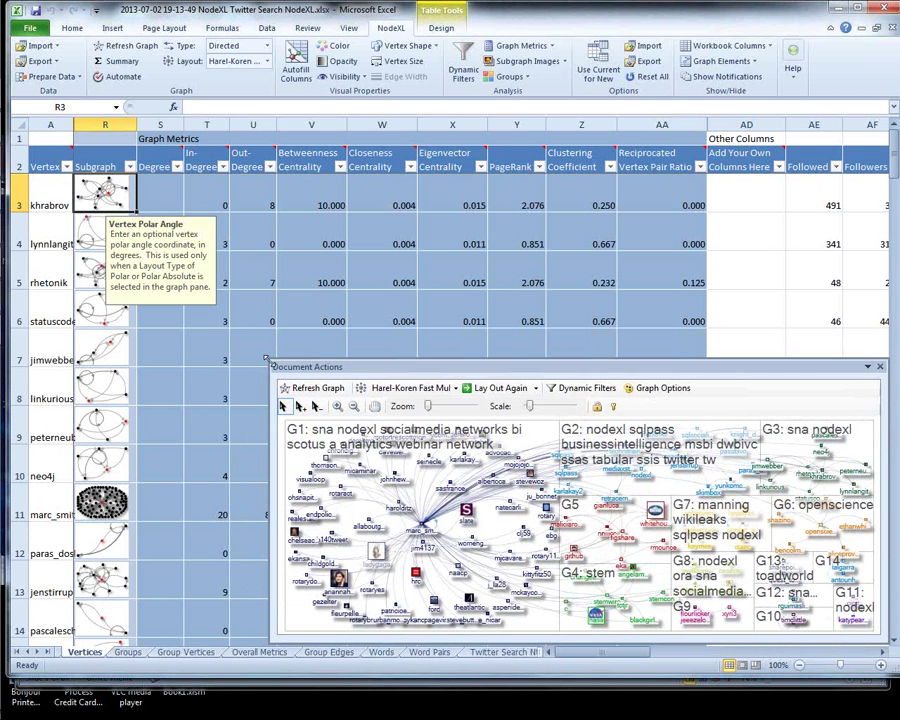
left_click_drag(266, 358, 269, 361)
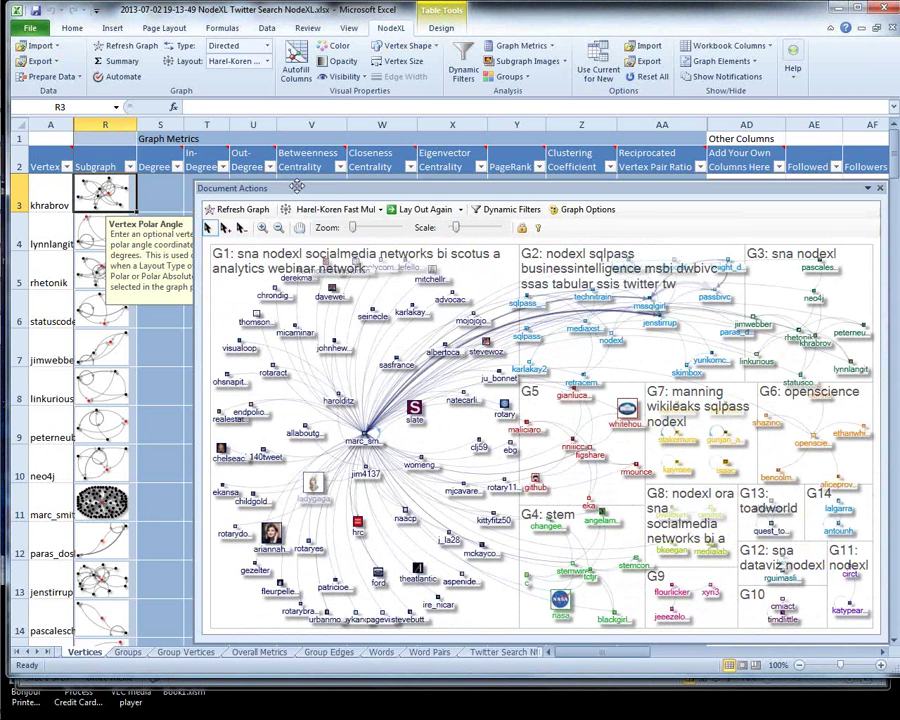
- Sort the vertices by betweenness centrality from largest to smallest and fit the Vertex column to its names
left_click_drag(297, 186, 451, 276)
left_click(340, 166)
left_click(170, 194)
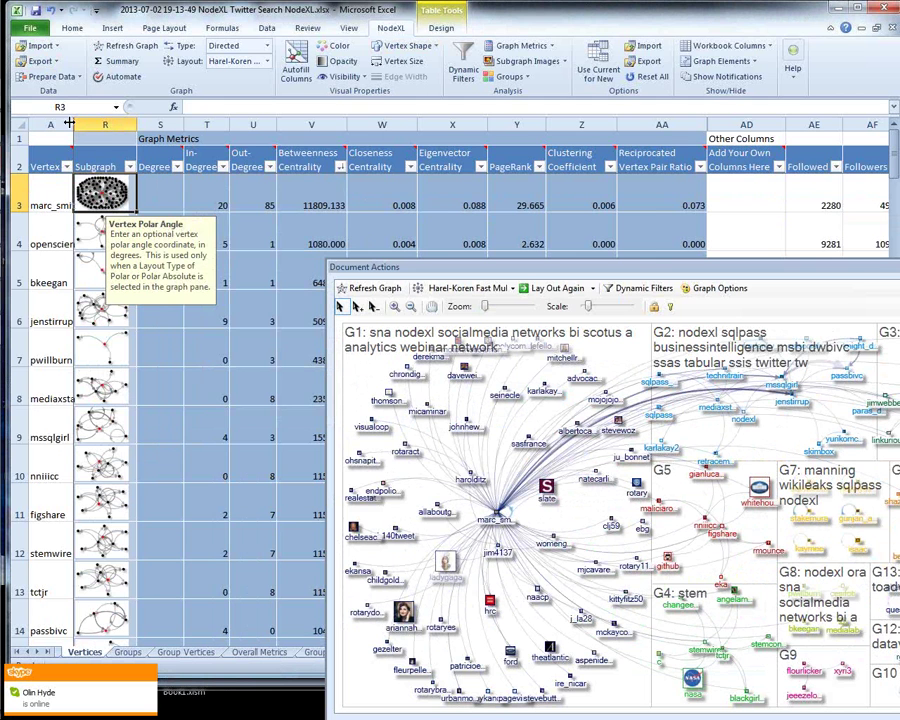
double_click(72, 122)
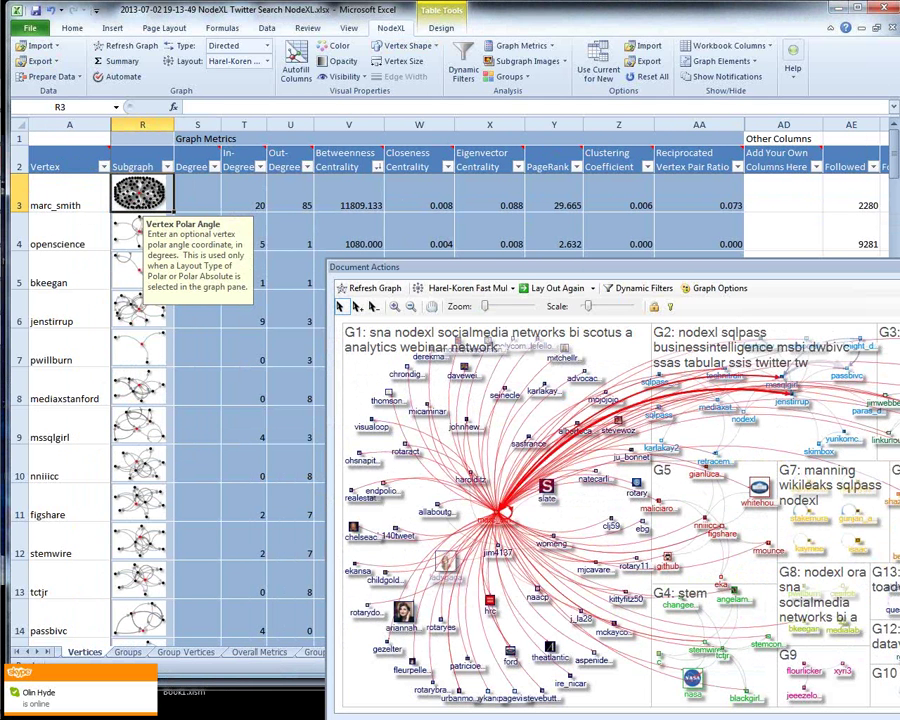
- Examine the Betweenness Centrality column and highlight the top-ranked vertex's connections in the network graph
left_click(341, 170)
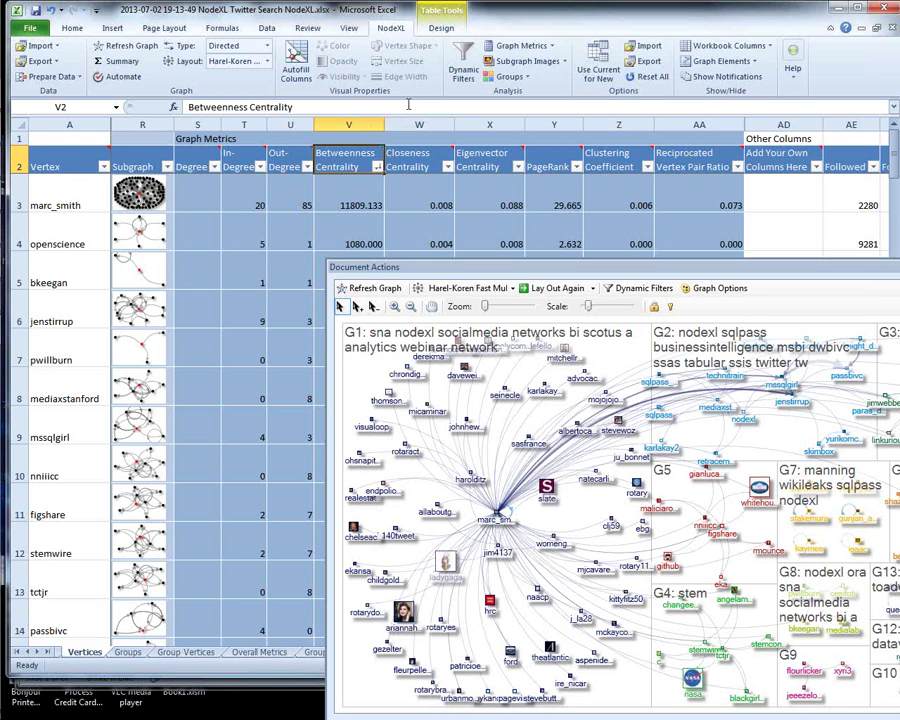
left_click(74, 188)
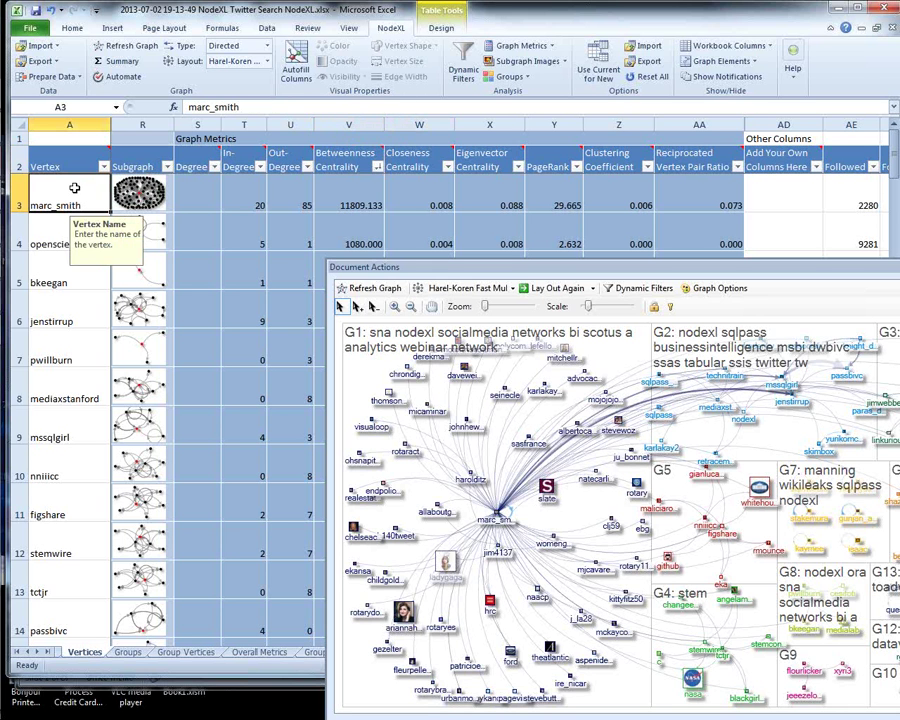
left_click(345, 162)
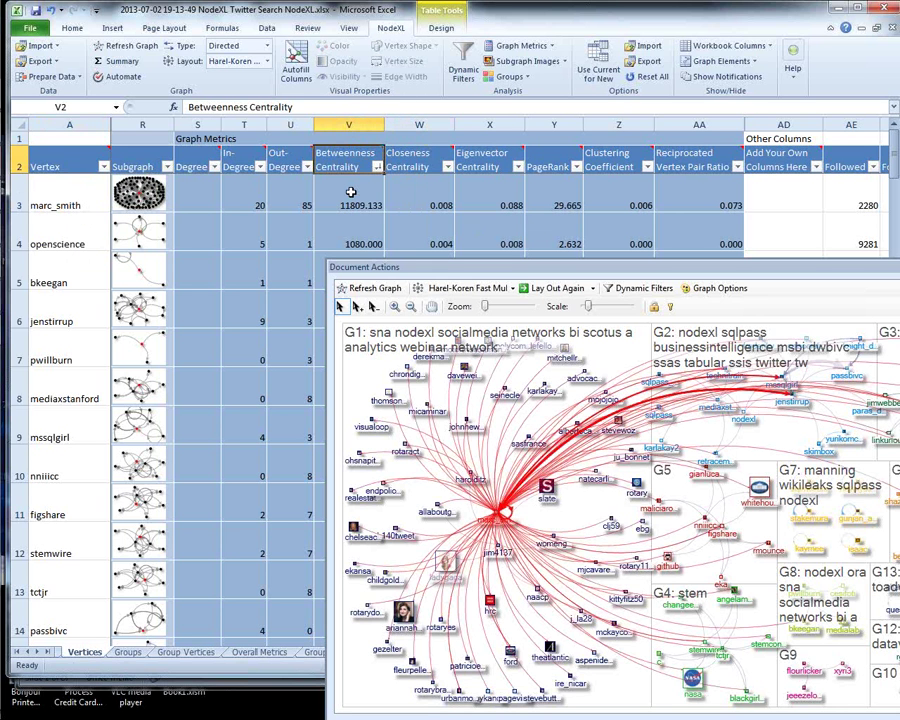
mouse_move(407, 160)
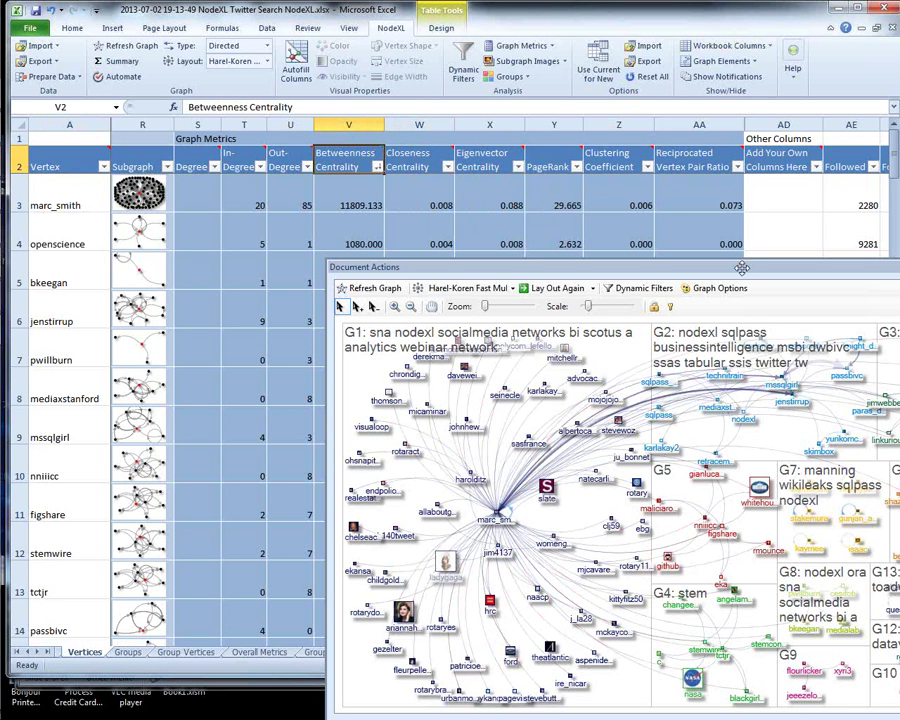
left_click_drag(742, 268, 641, 225)
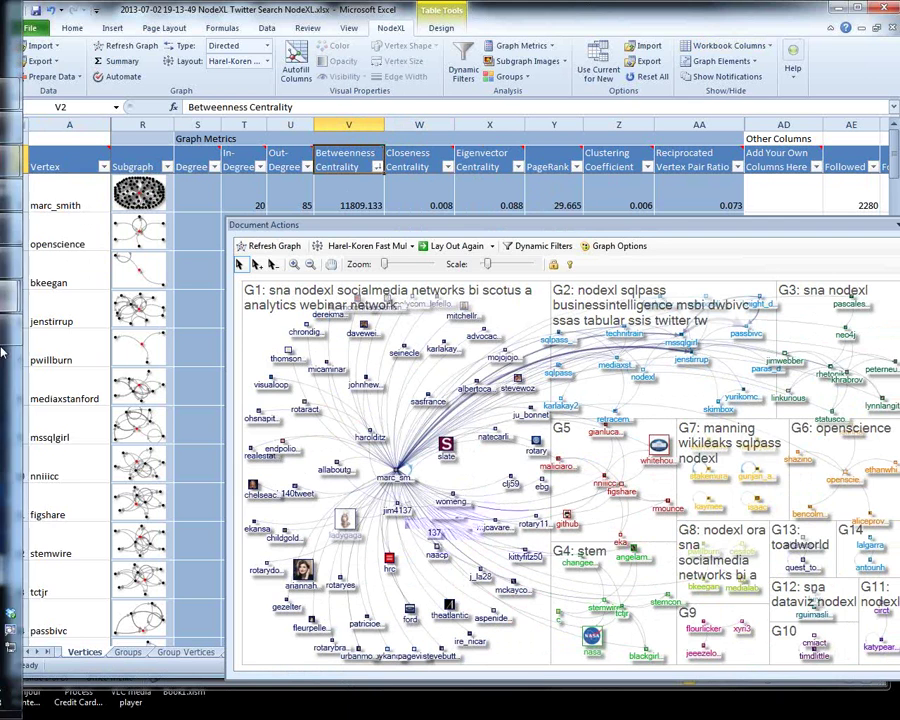
- Look over the other open network workbooks, NodeXLGraph2 and NodeXLGraph4
left_click(42, 310)
left_click(150, 320)
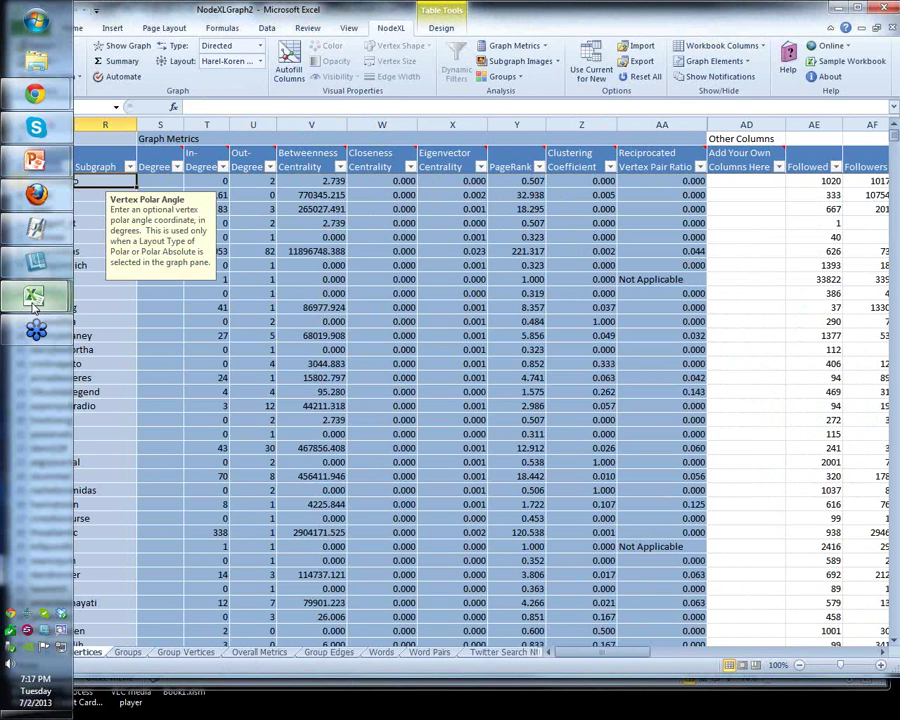
left_click(34, 306)
left_click(115, 263)
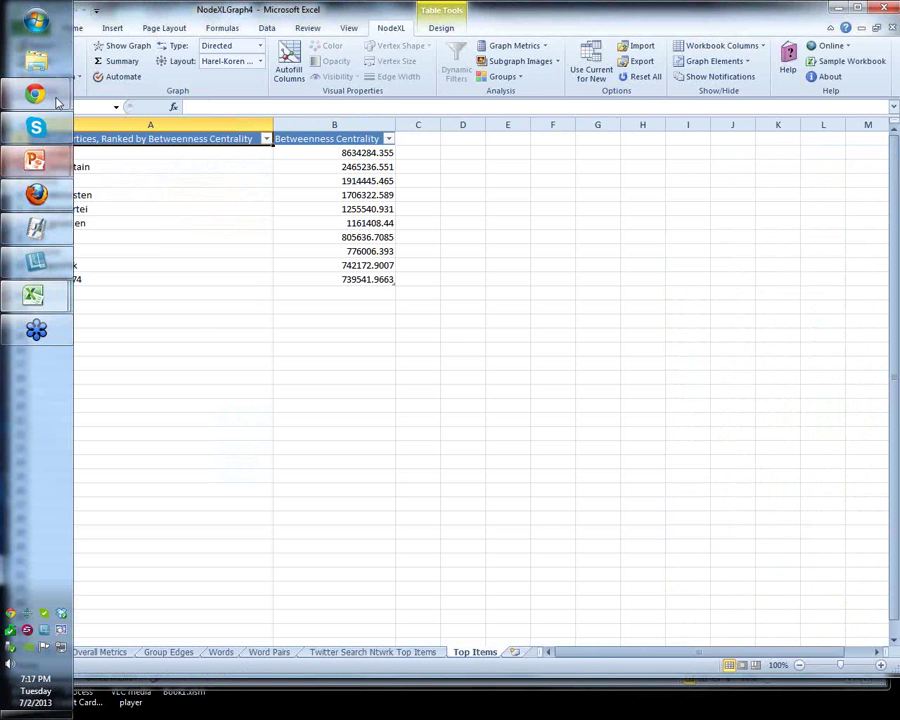
- Switch to Chrome and open the NodeXL Graph Gallery home page with the recent graphs
mouse_move(36, 94)
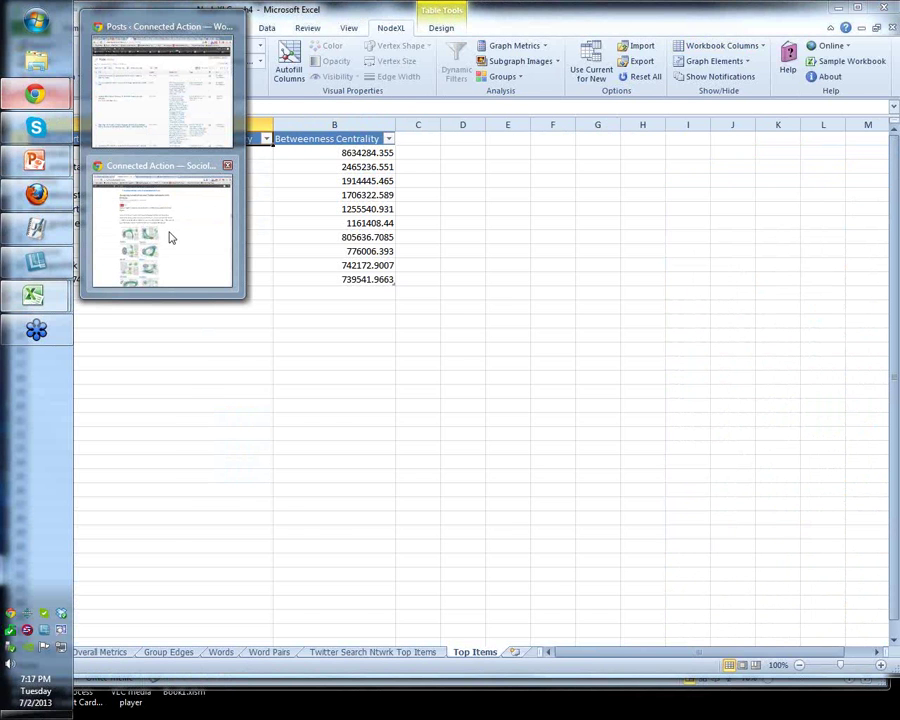
left_click(169, 237)
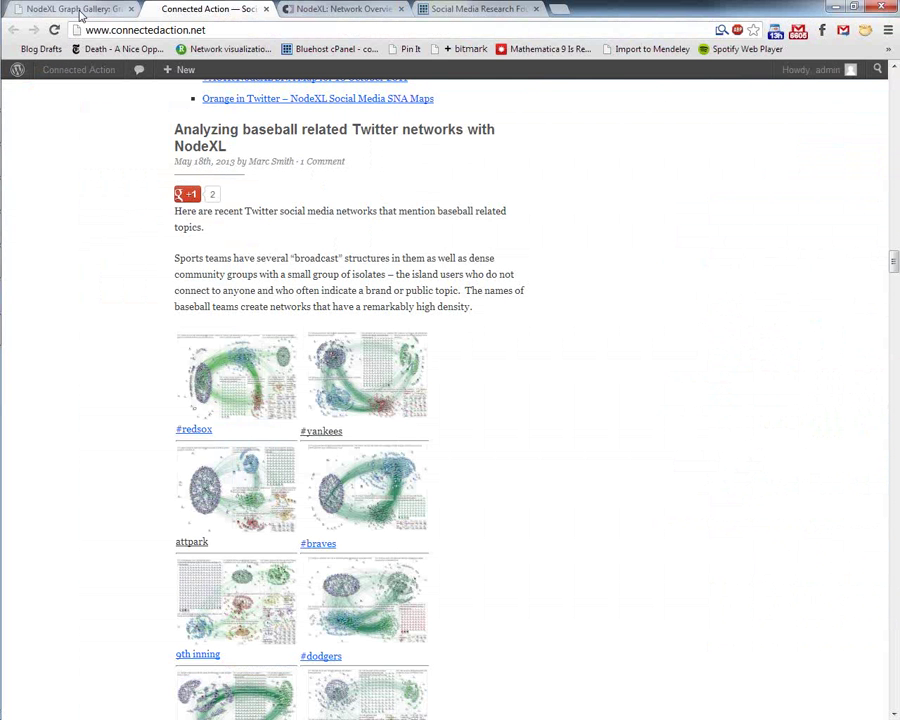
left_click(80, 14)
left_click(490, 165)
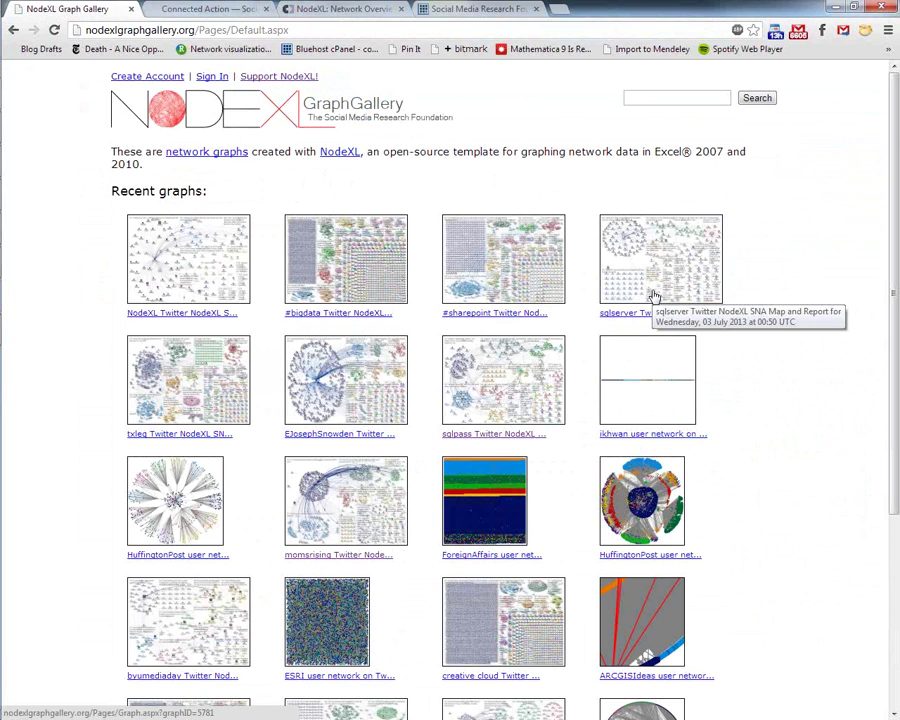
- Search the graph gallery for "sna"
left_click(641, 97)
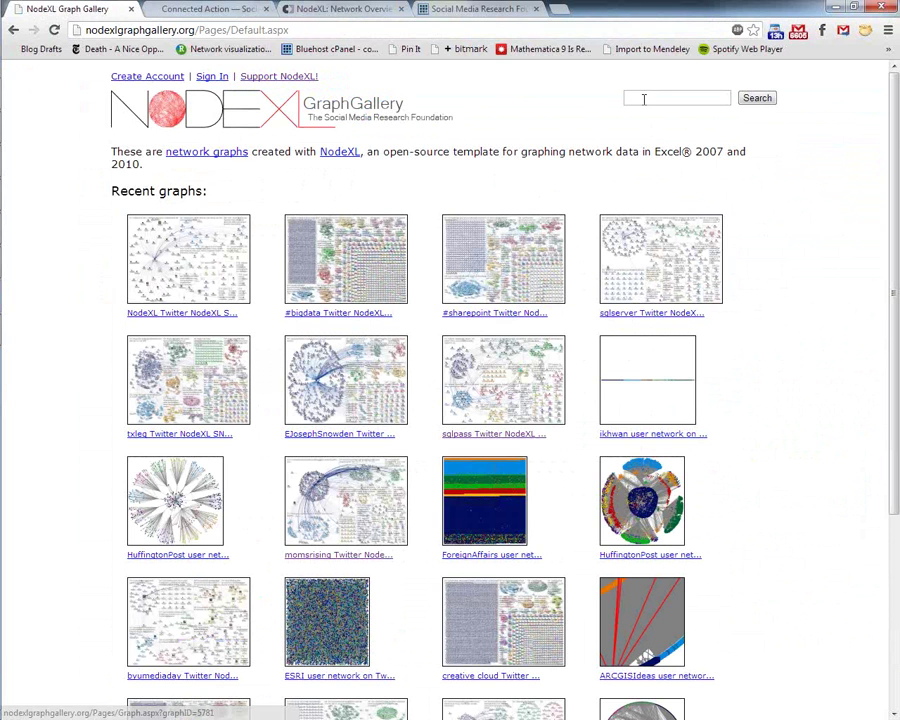
type("sna")
left_click(757, 97)
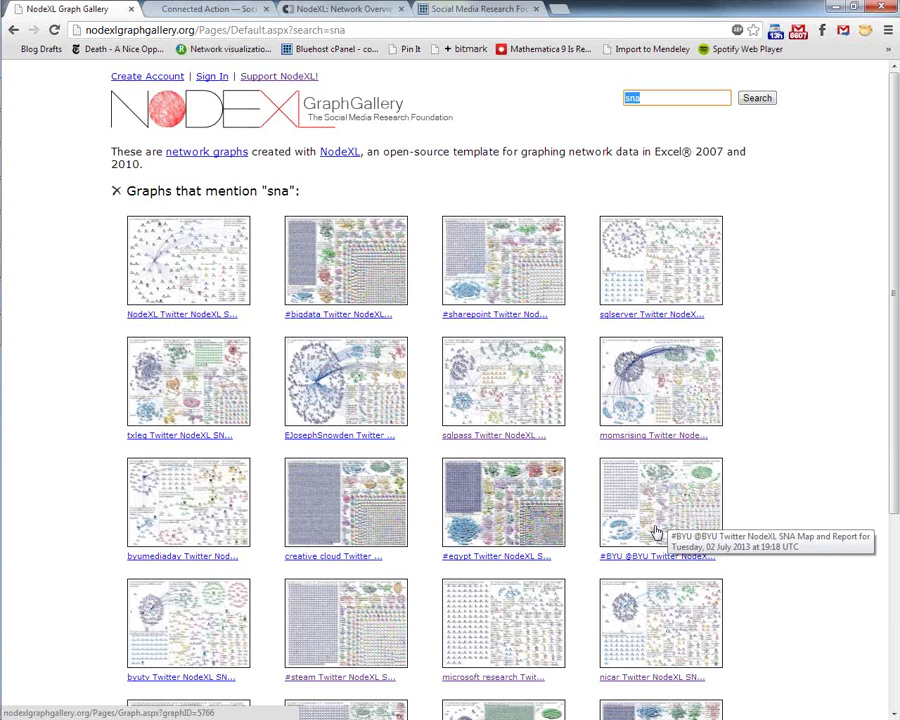
- Browse the gallery's "sna" search results through to the third page and review the network maps
scroll(656, 533, "down", 1)
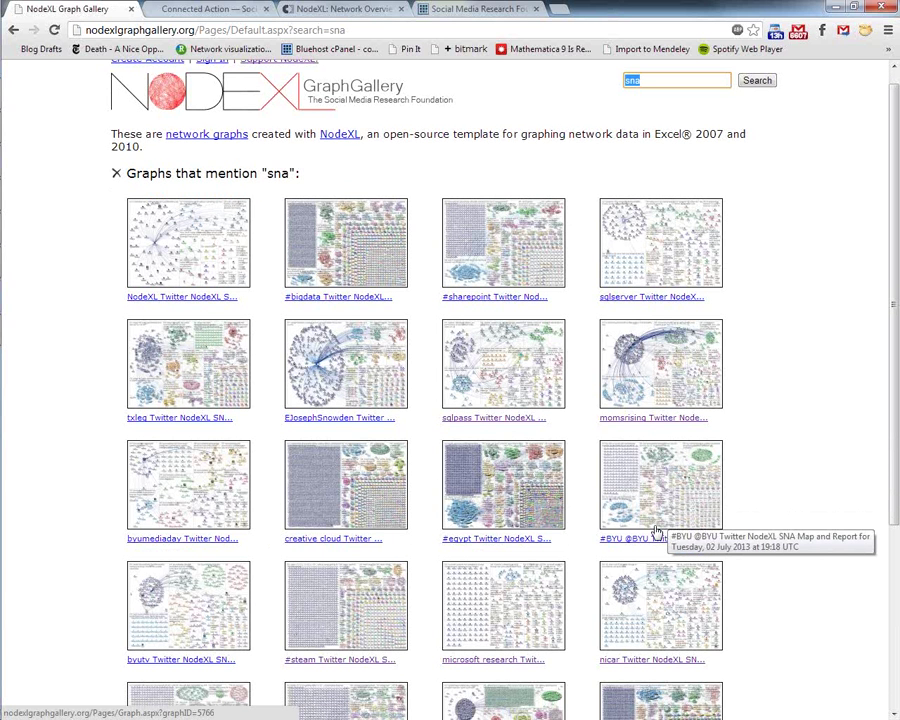
scroll(675, 532, "down", 3)
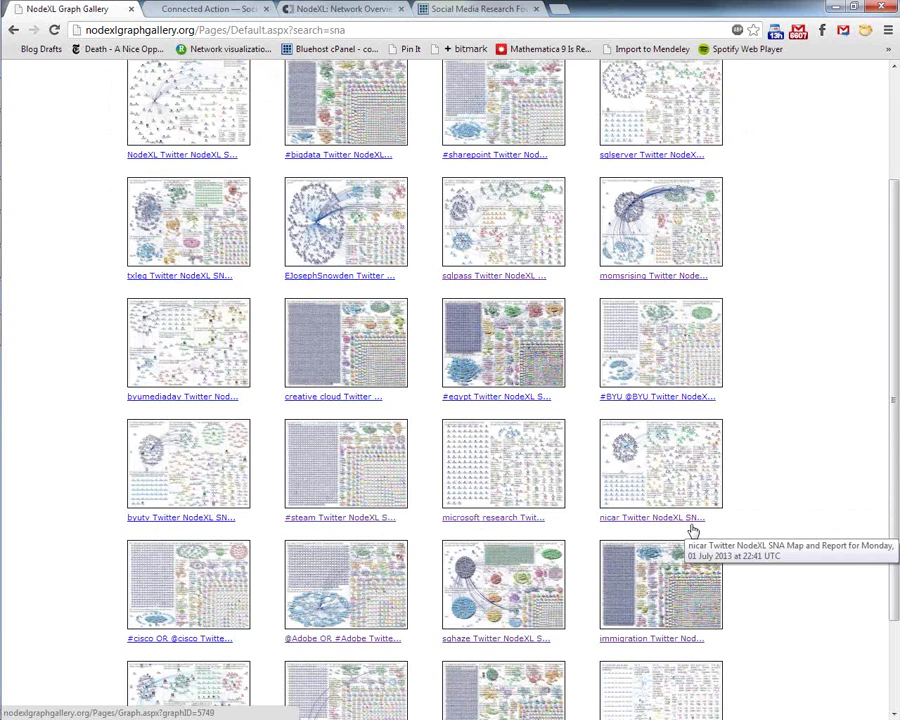
scroll(693, 530, "down", 3)
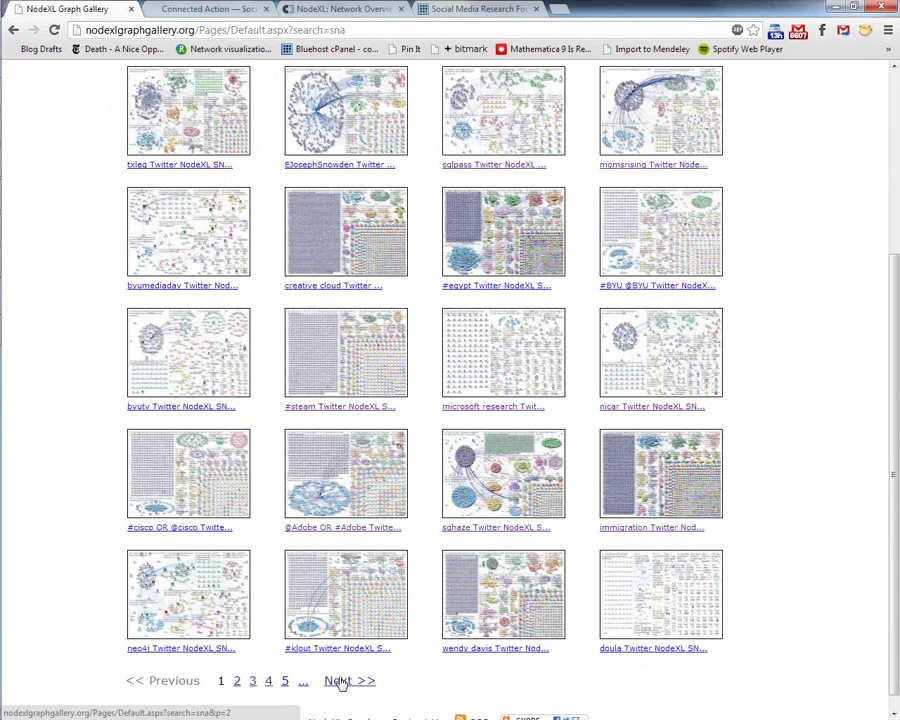
left_click(351, 681)
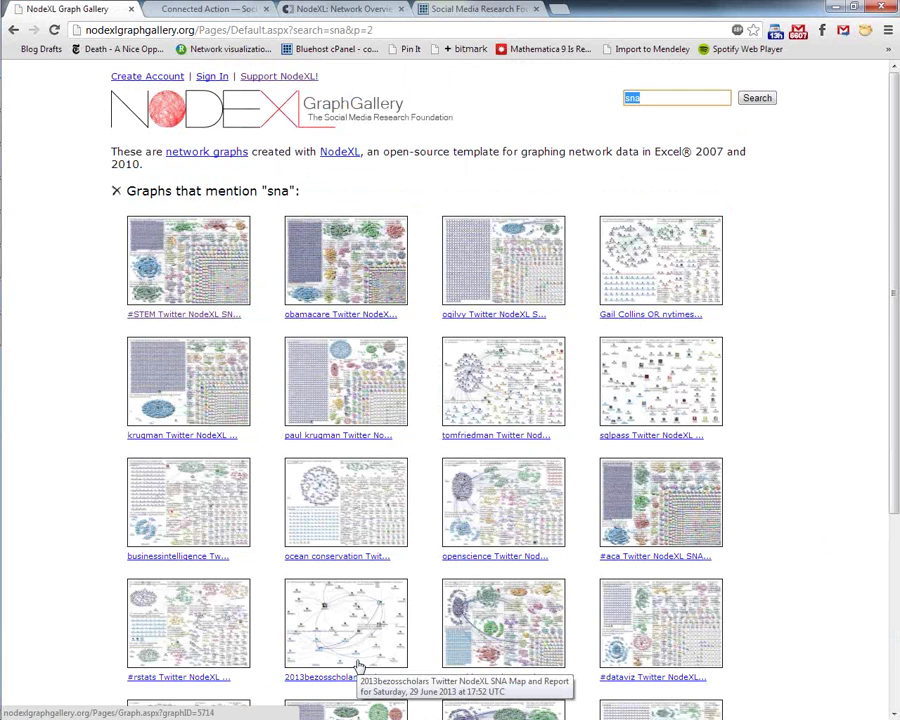
scroll(358, 667, "down", 1)
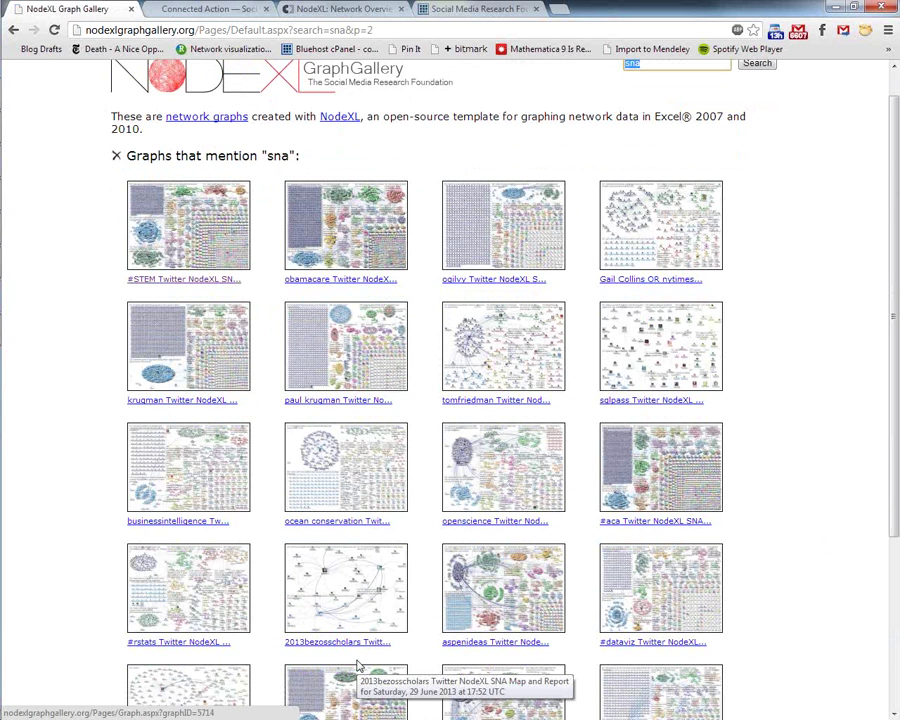
scroll(358, 667, "down", 2)
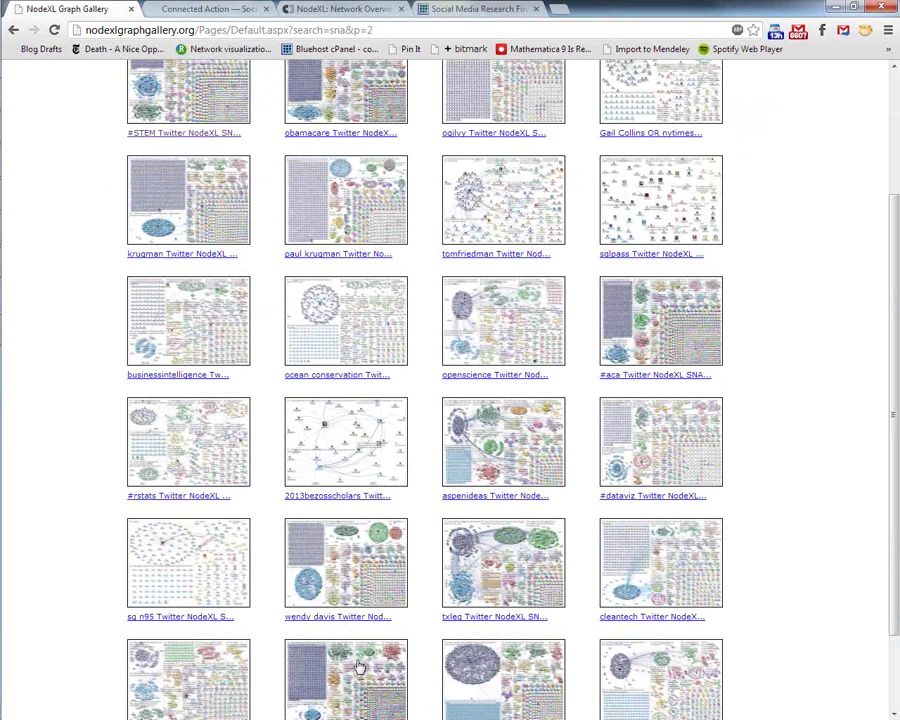
scroll(358, 667, "down", 2)
left_click(365, 699)
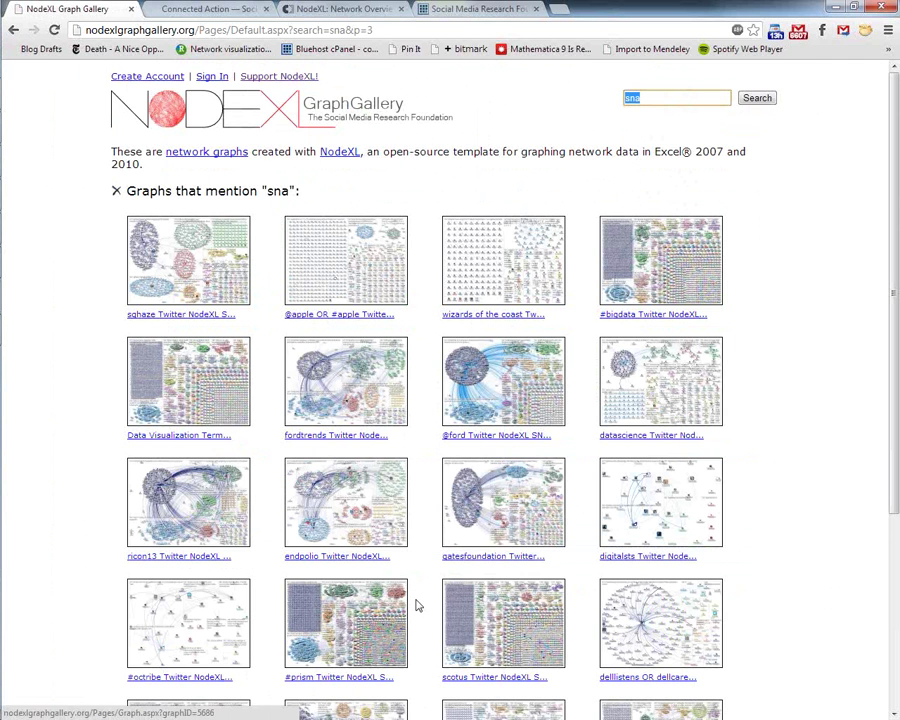
- Open the endpolio Twitter network map from the third results page, look it over, and return to the results
left_click(349, 535)
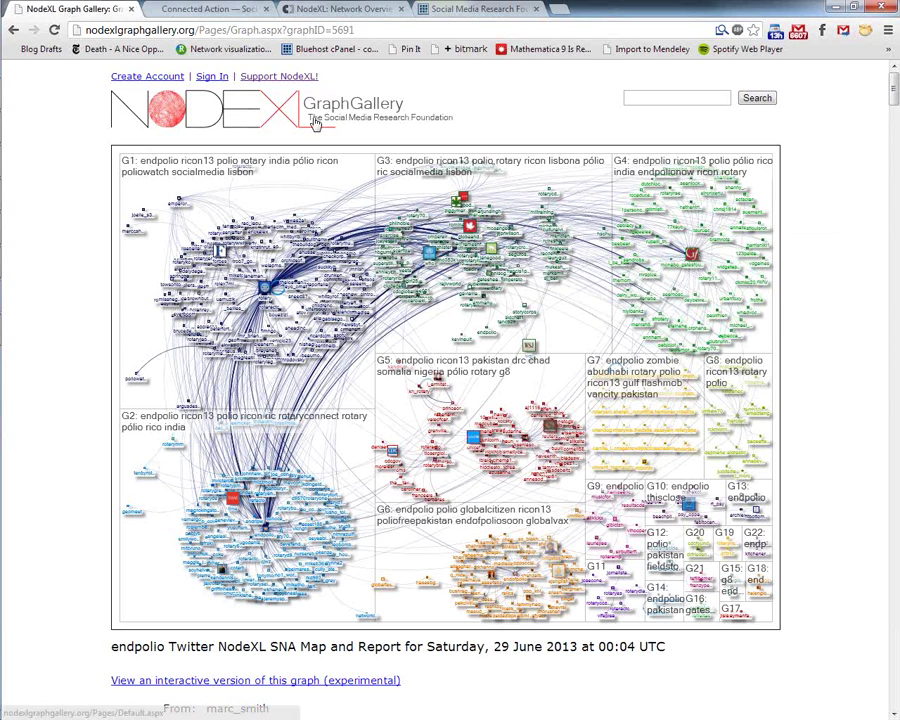
key("alt+Left")
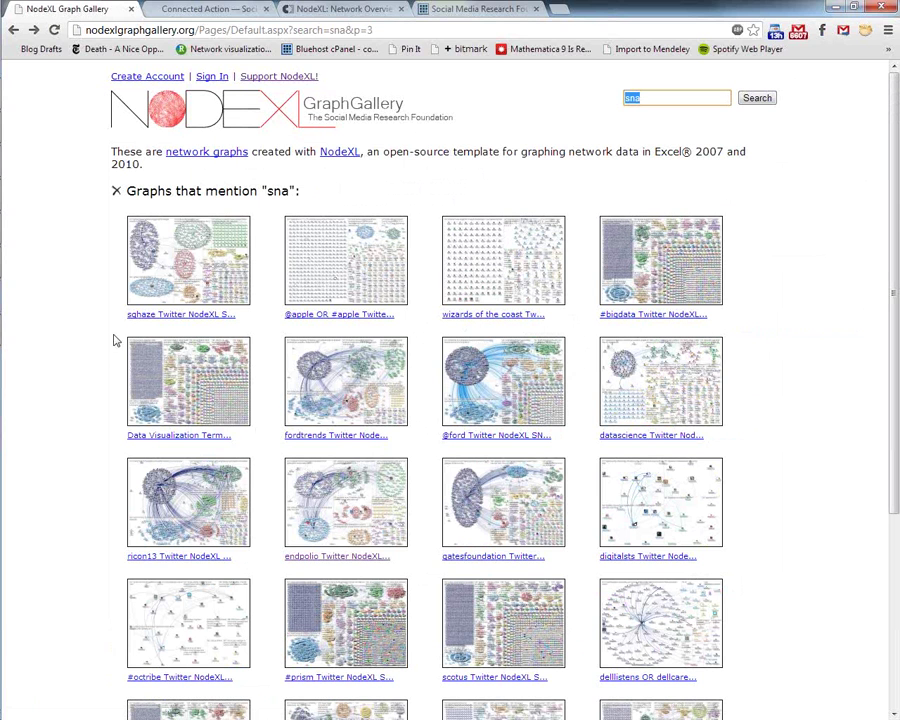
- Go to page 1 of the "sna" search results and open the sqlpass Twitter network map
left_click(383, 36)
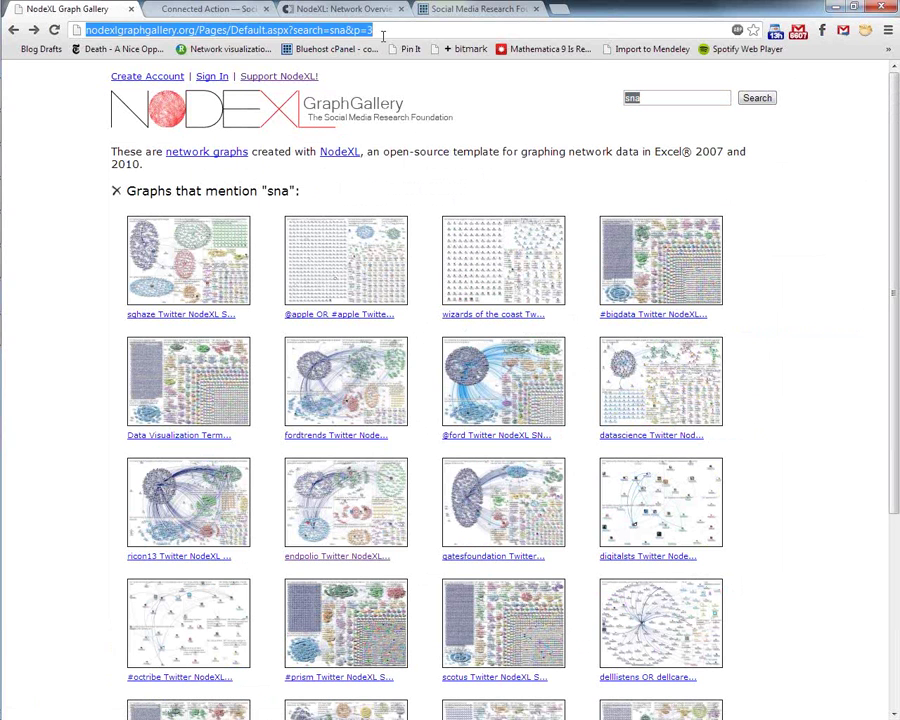
left_click(383, 36)
key("BackSpace")
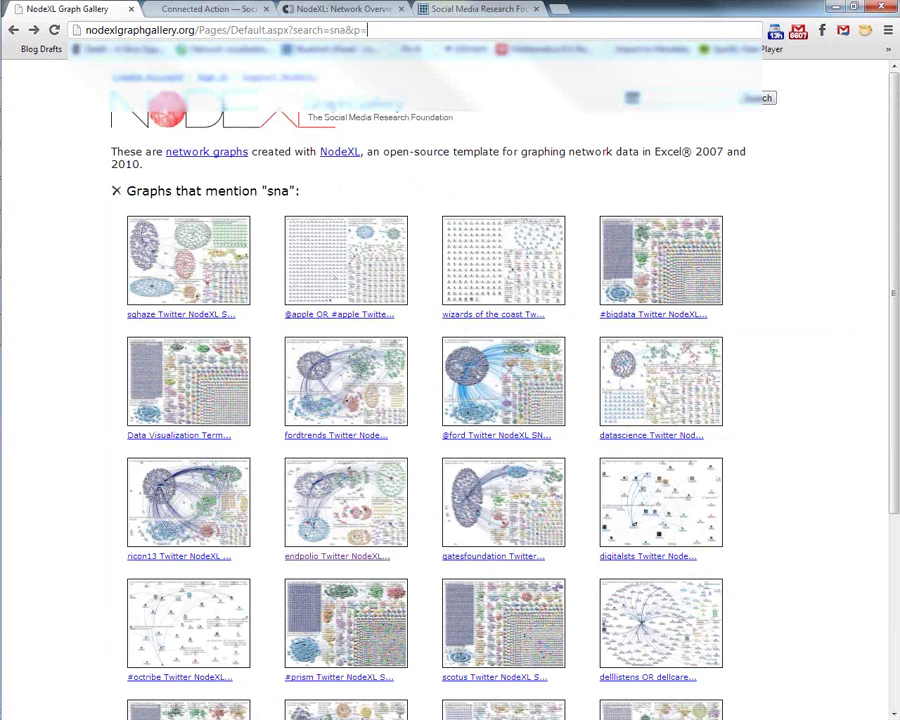
type("1")
key("Return")
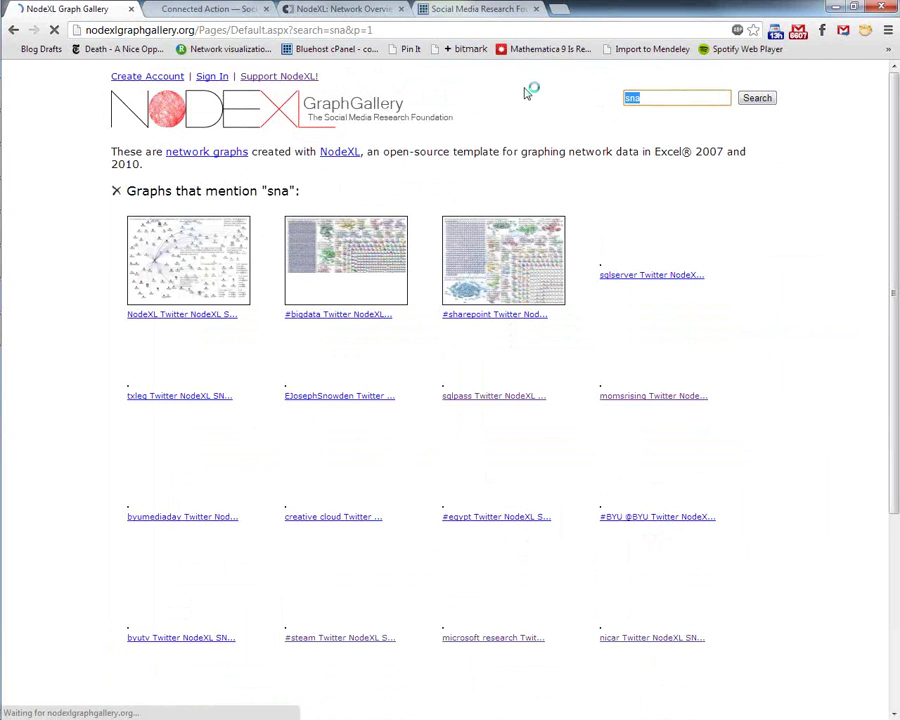
left_click(502, 390)
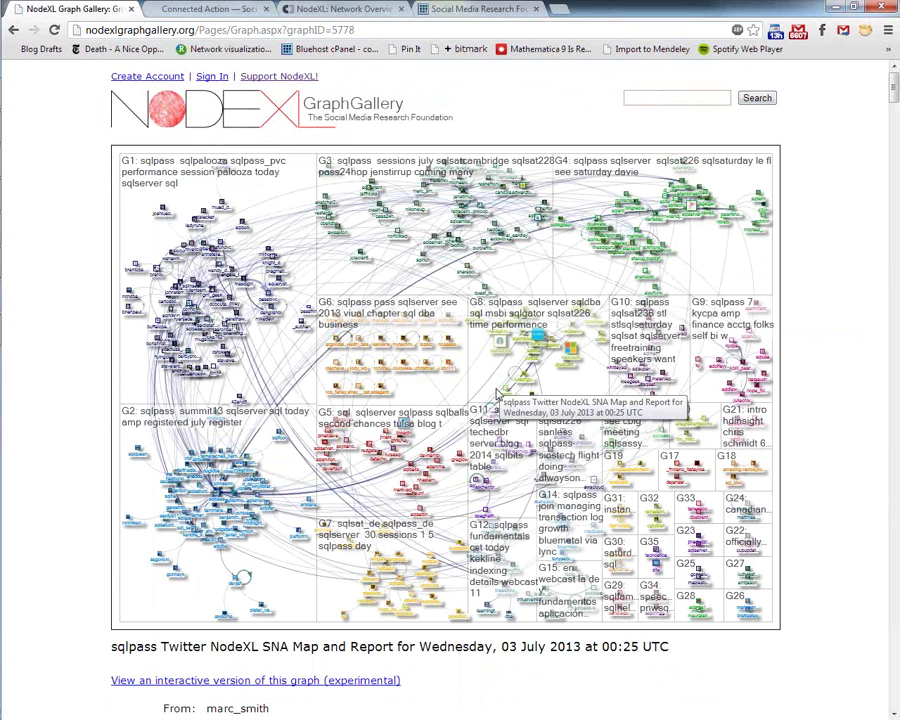
- Read the sqlpass report's description and overall graph metrics, highlighting the top 10 vertices ranked by betweenness centrality
scroll(495, 393, "down", 1)
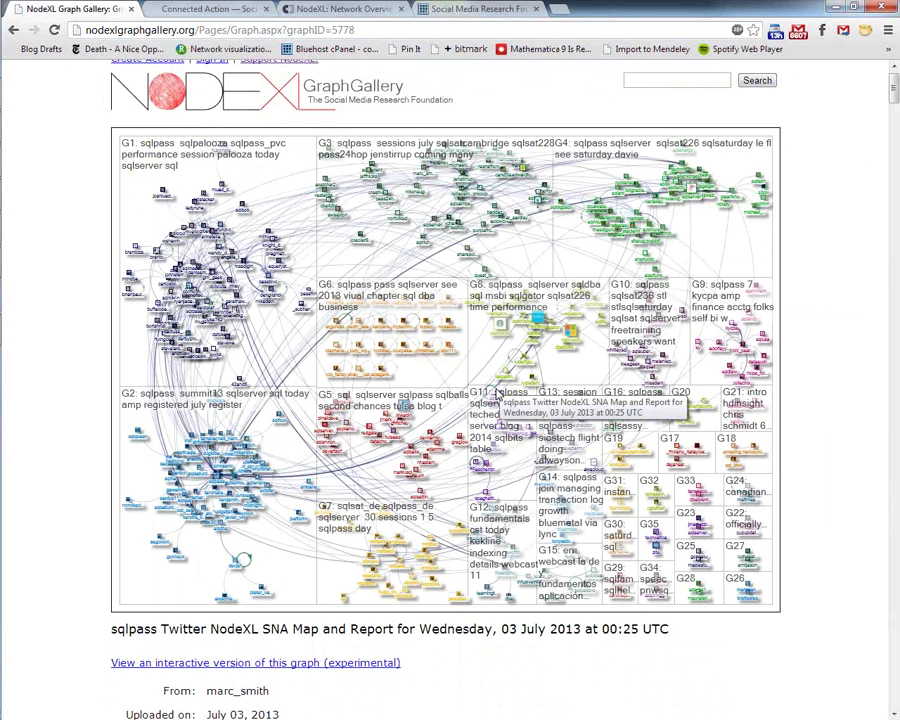
scroll(497, 393, "down", 1)
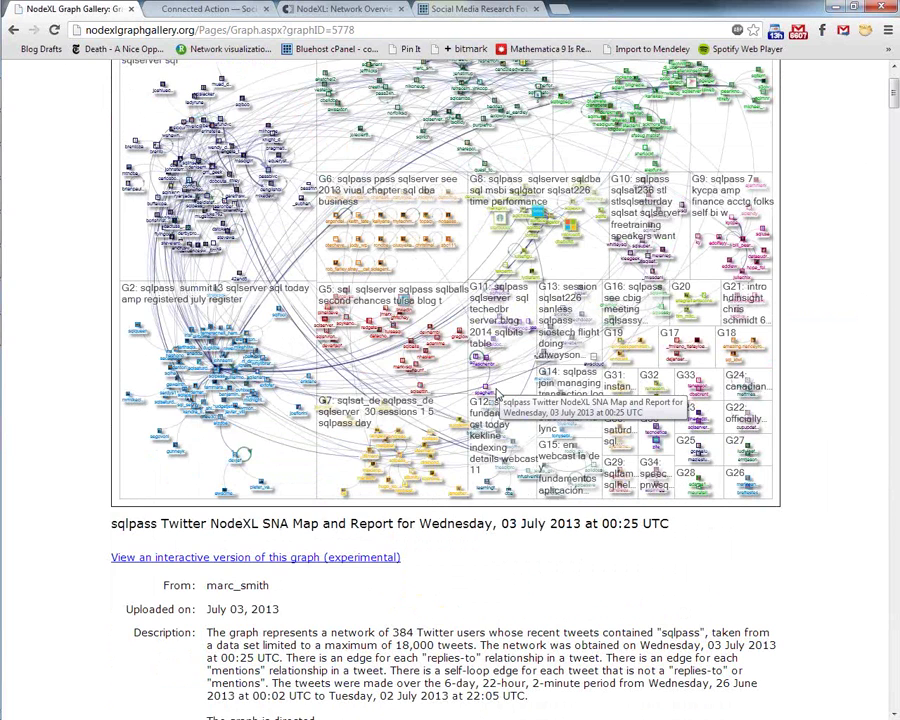
scroll(497, 394, "down", 2)
scroll(497, 395, "down", 1)
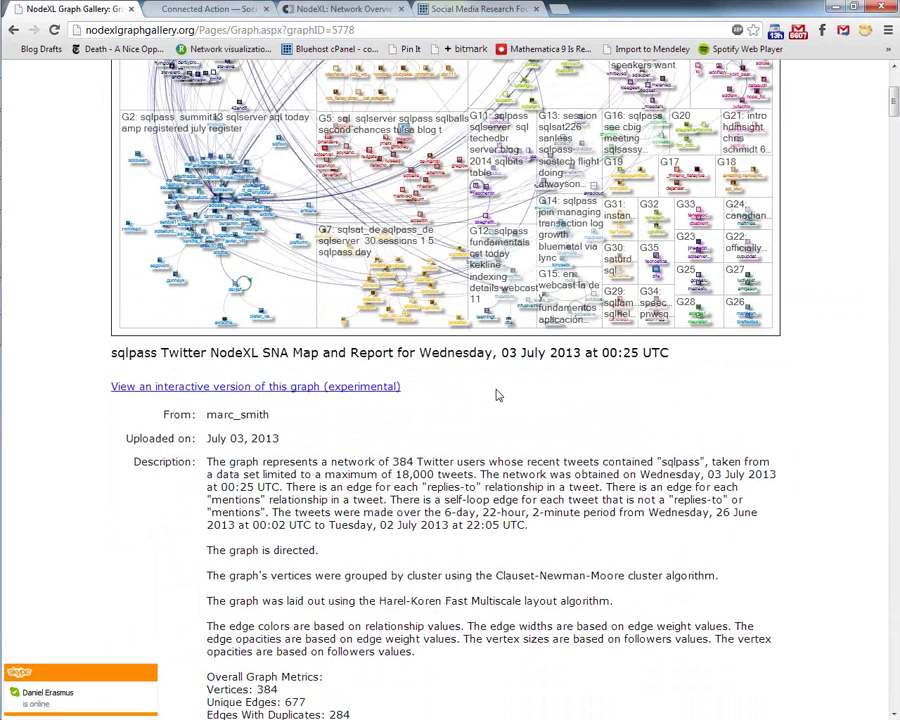
scroll(495, 395, "down", 5)
left_click_drag(207, 390, 262, 408)
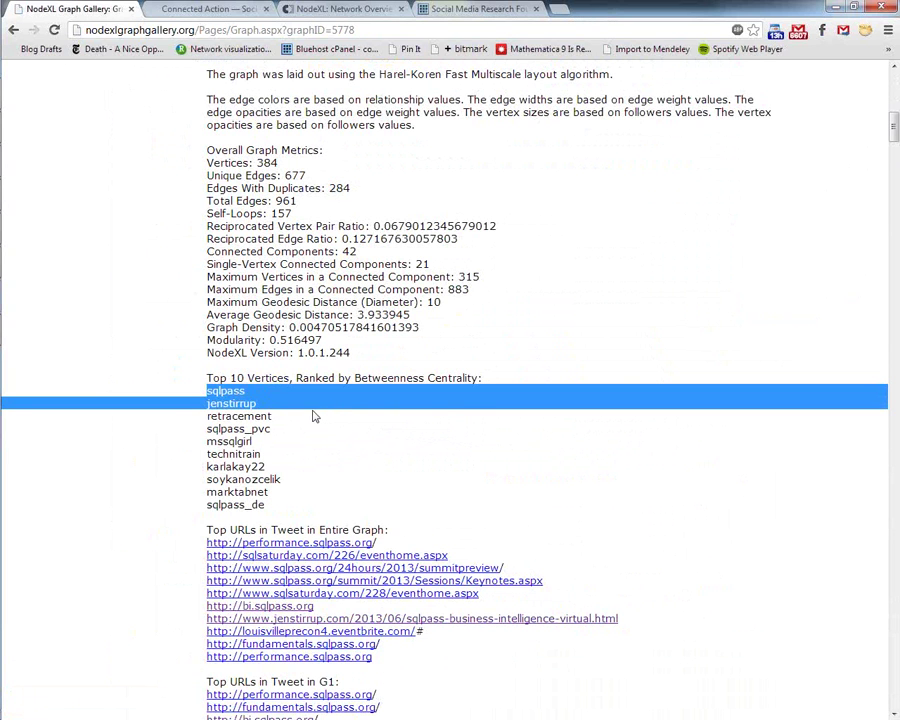
left_click(312, 415)
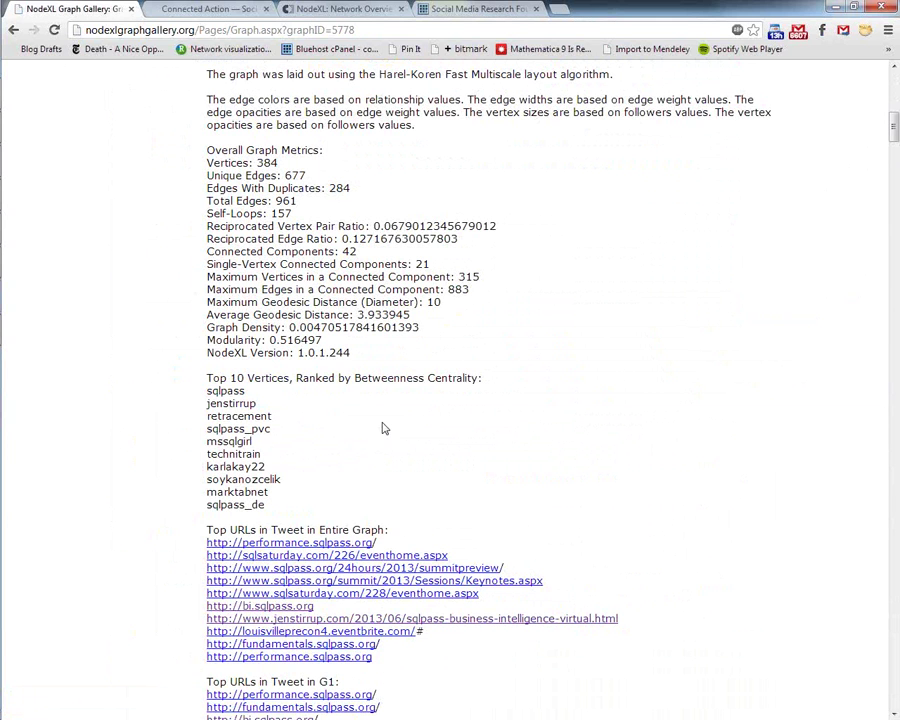
left_click_drag(237, 415, 503, 505)
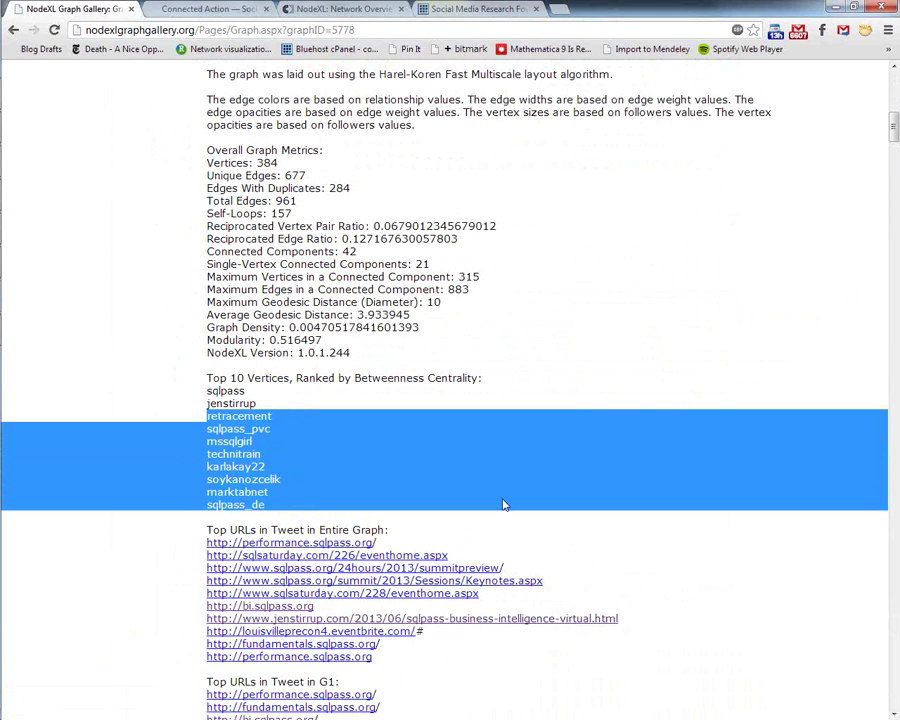
- Return to the sqlpass network map to examine its groups, and revisit the description and graph metrics below it
scroll(500, 503, "up", 10)
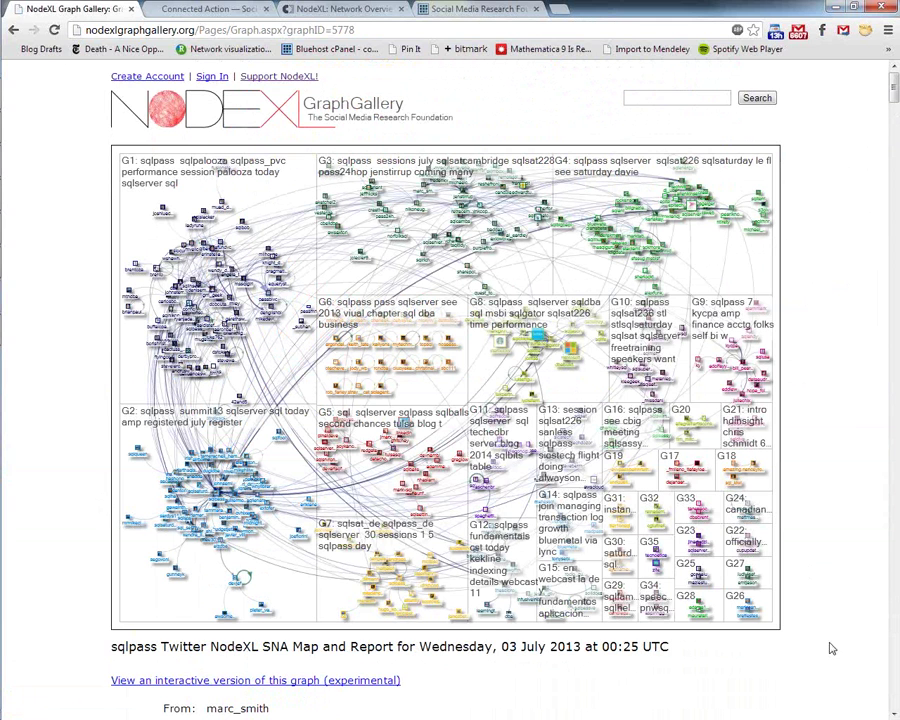
mouse_move(3, 430)
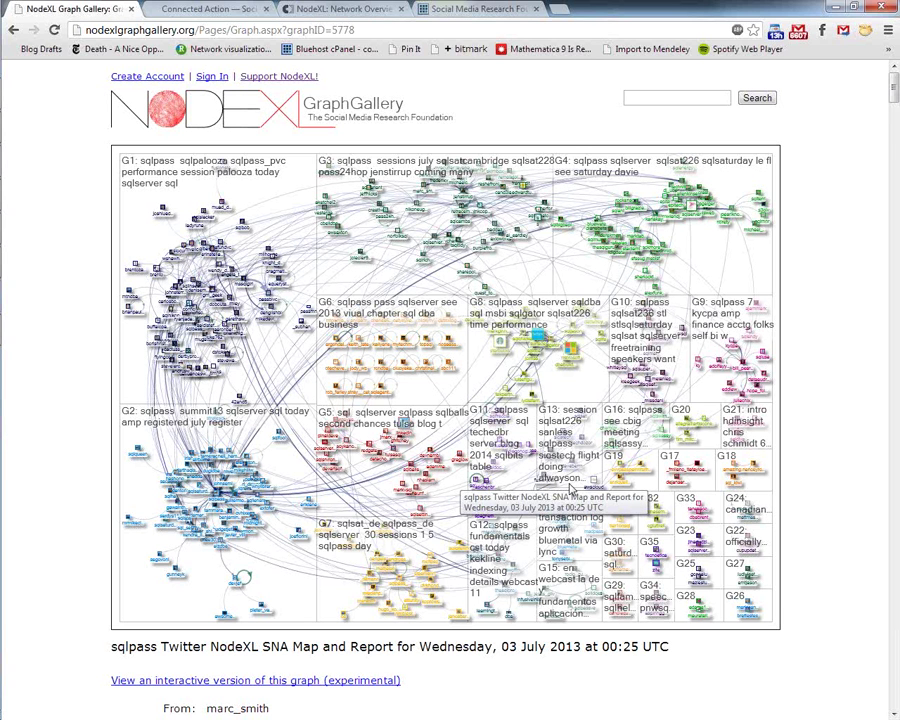
scroll(571, 488, "down", 1)
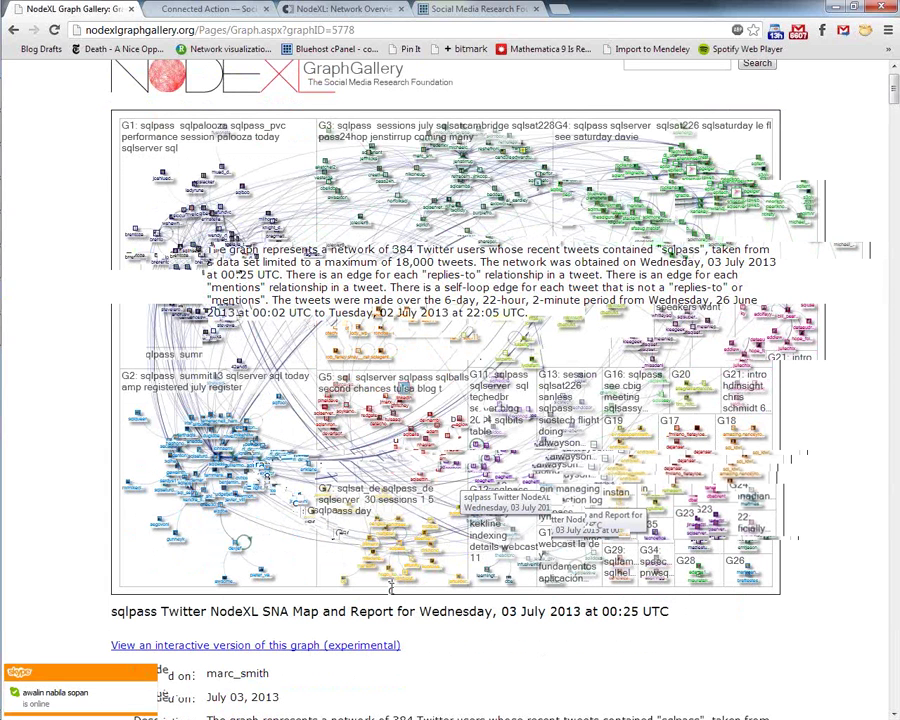
scroll(390, 588, "down", 5)
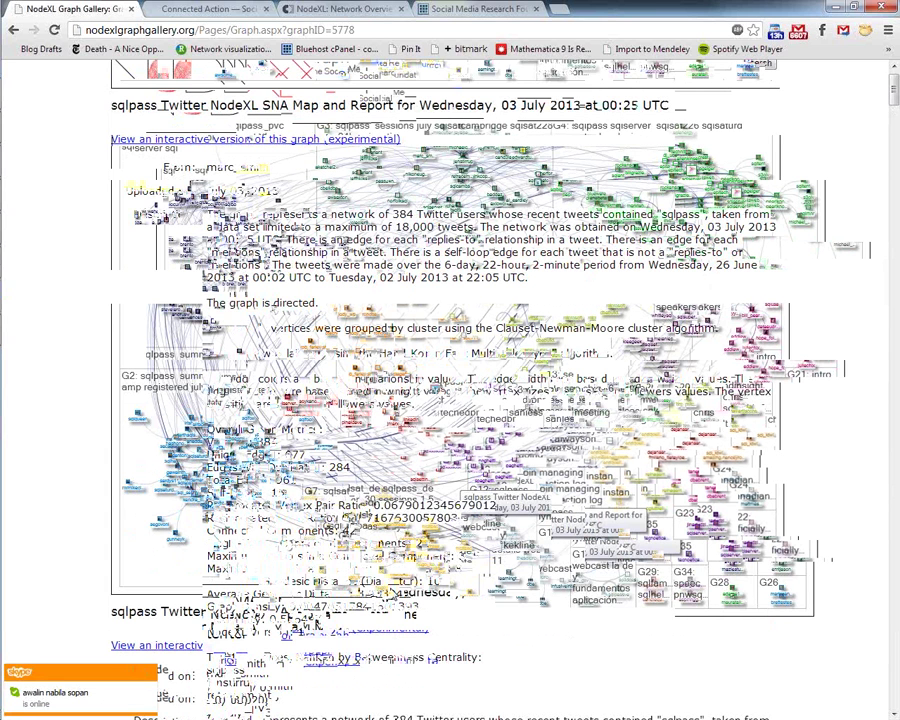
scroll(344, 568, "down", 1)
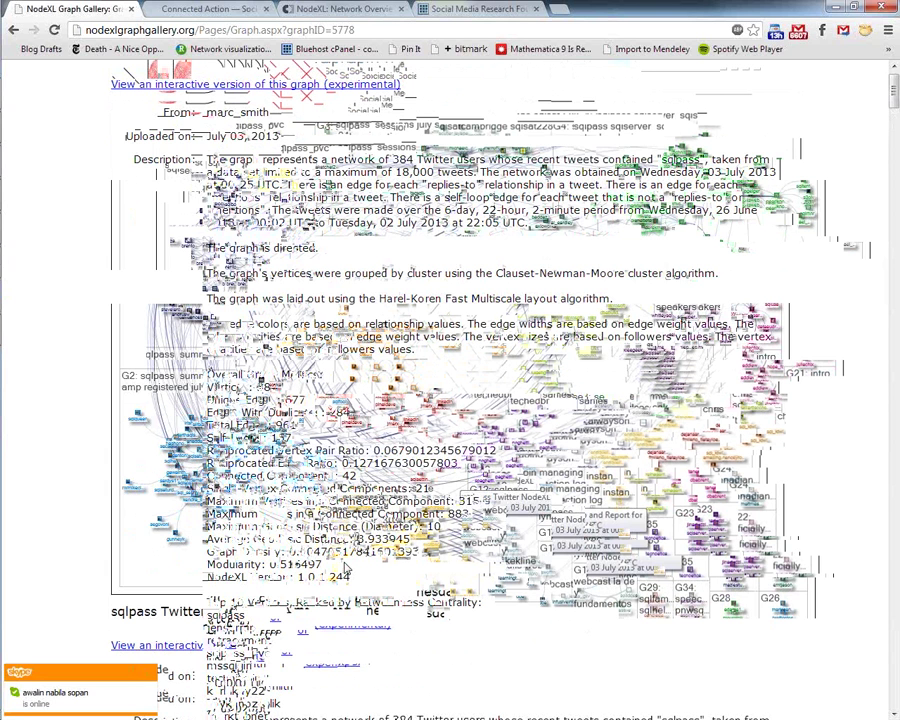
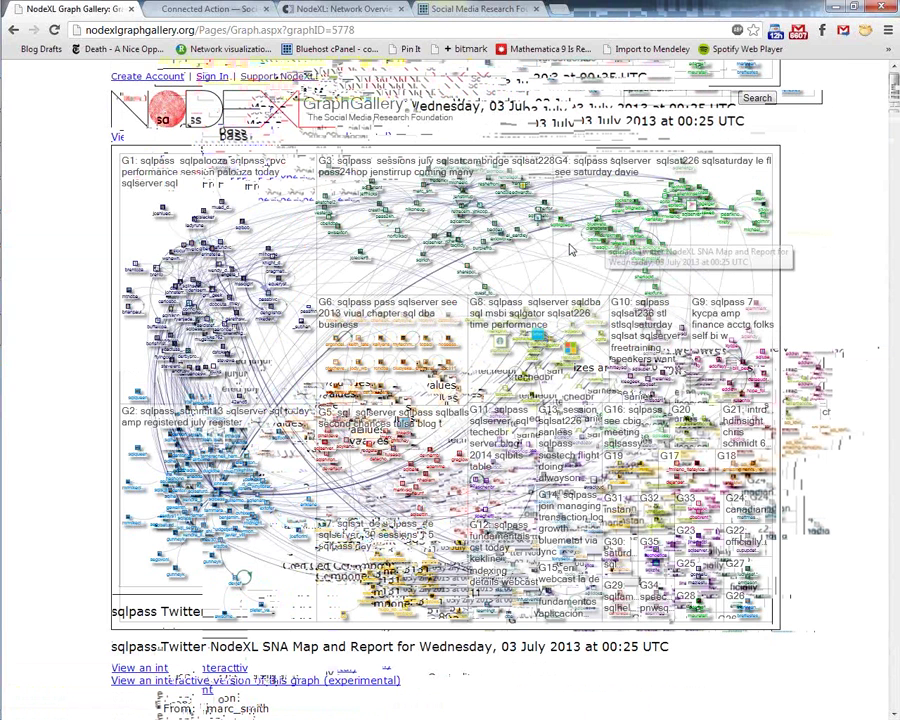
- Review the report's top URLs and top domains in tweets for the entire graph and for each group
scroll(570, 249, "down", 1)
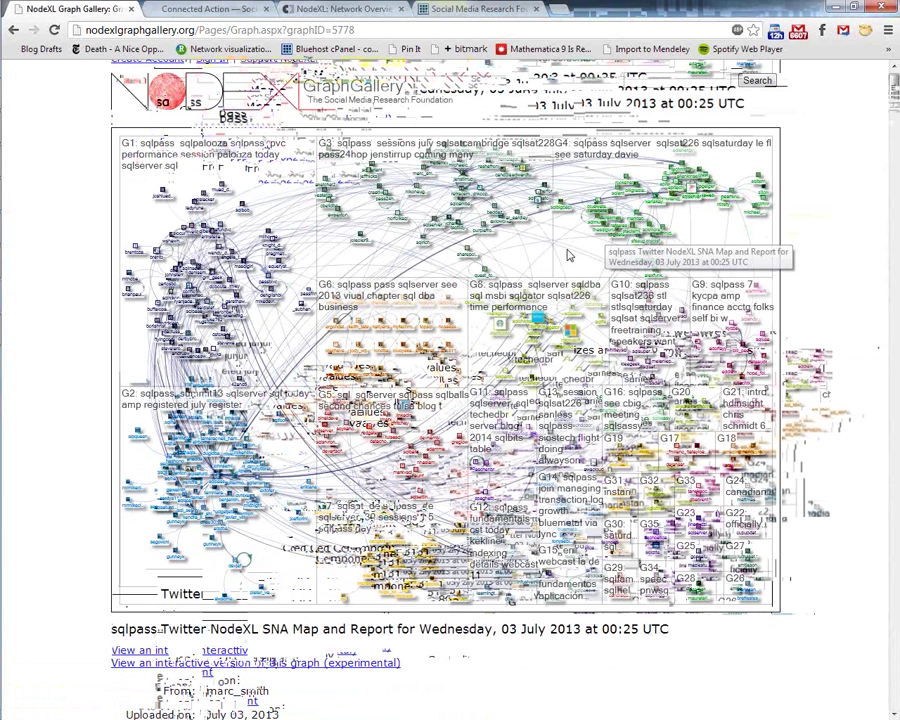
scroll(567, 256, "down", 3)
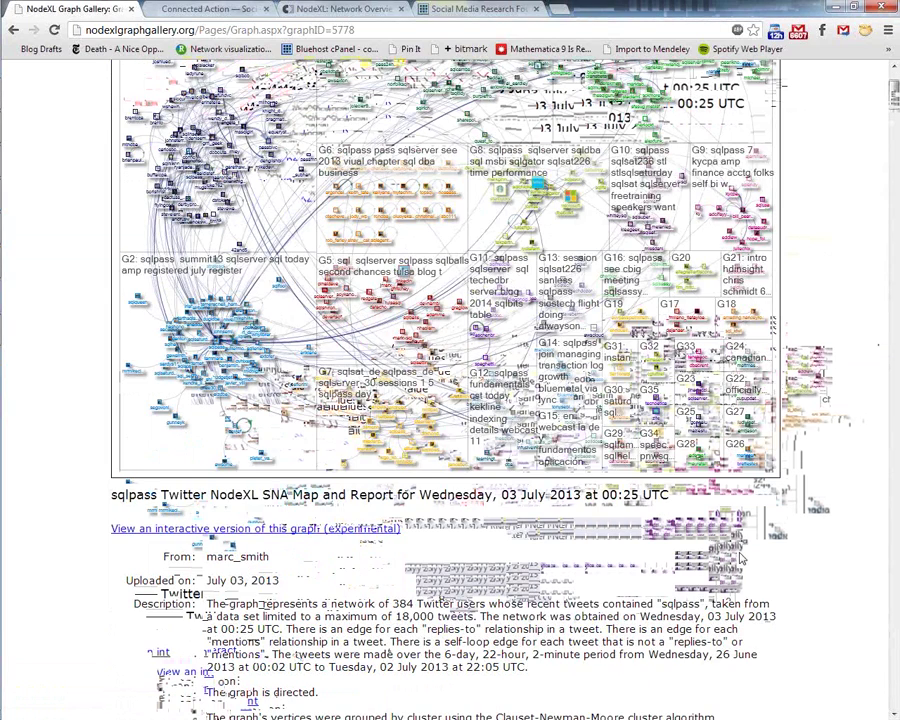
scroll(741, 558, "down", 1)
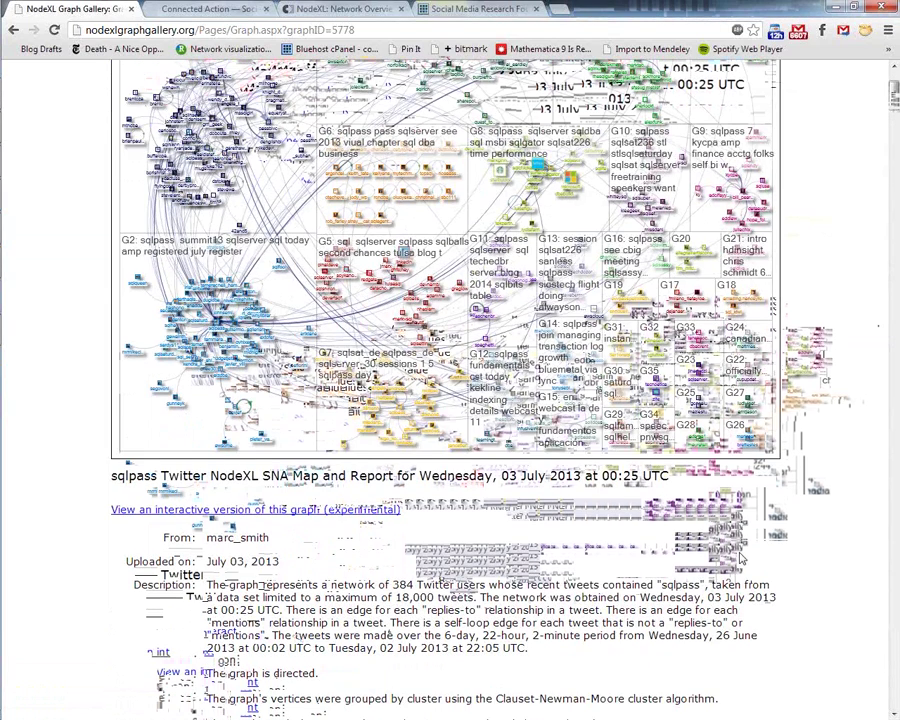
scroll(741, 558, "down", 10)
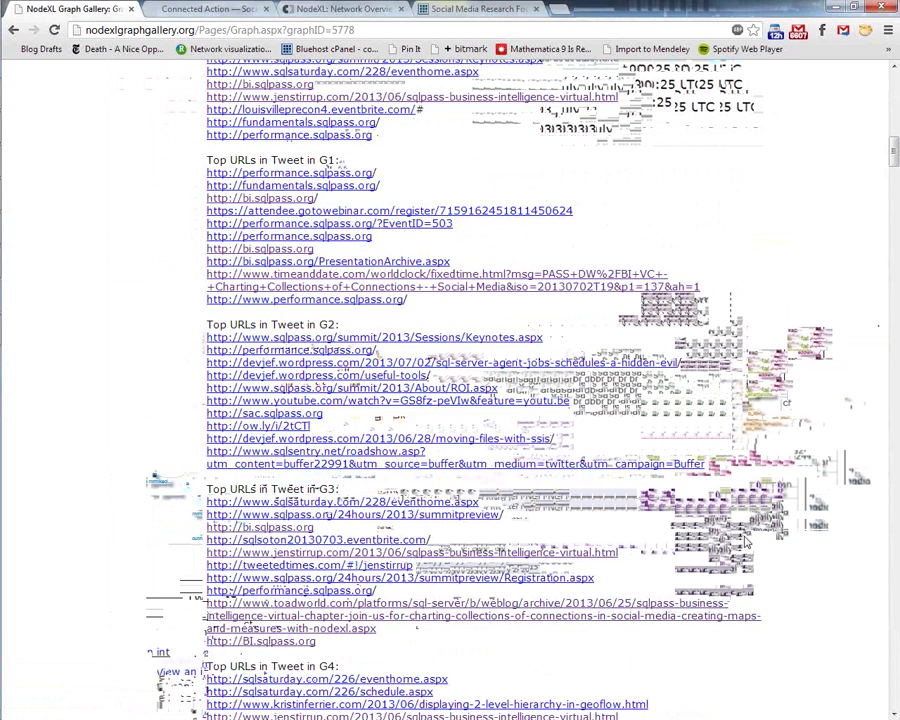
scroll(745, 541, "down", 4)
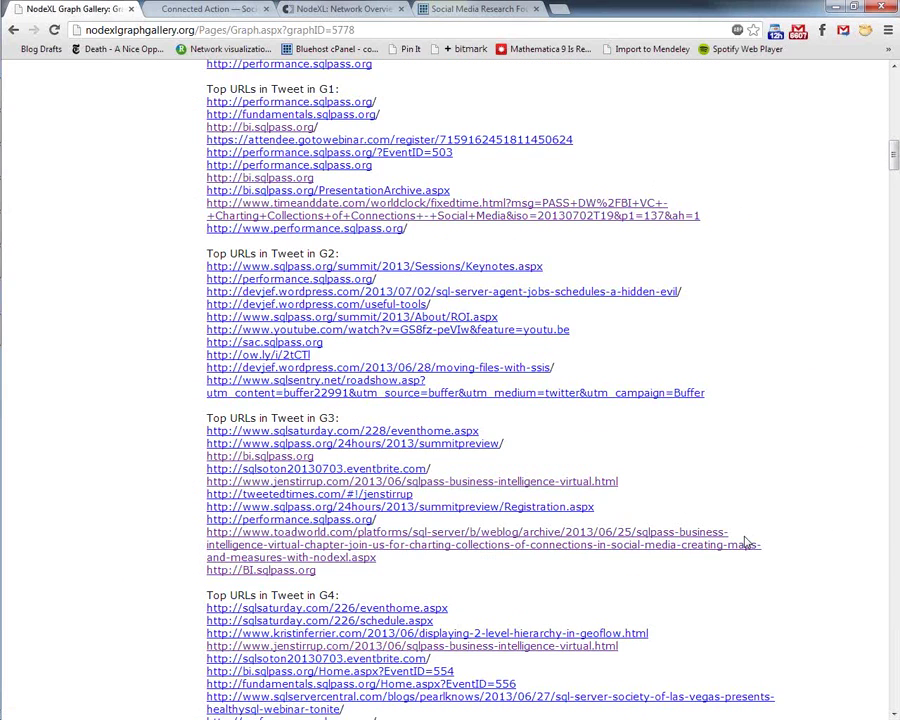
scroll(745, 541, "down", 2)
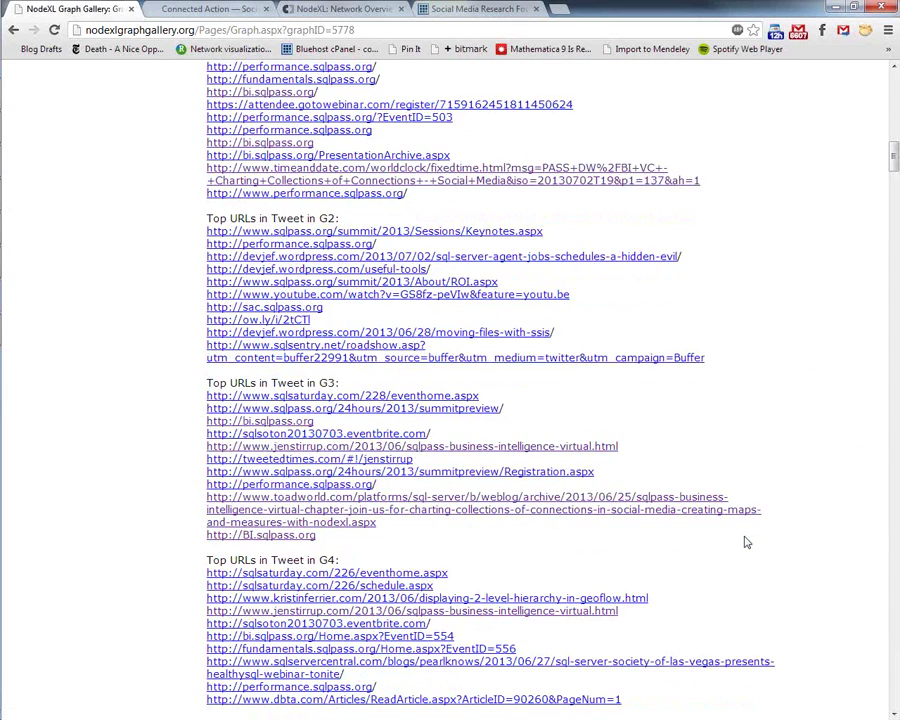
scroll(745, 541, "down", 5)
scroll(746, 543, "down", 15)
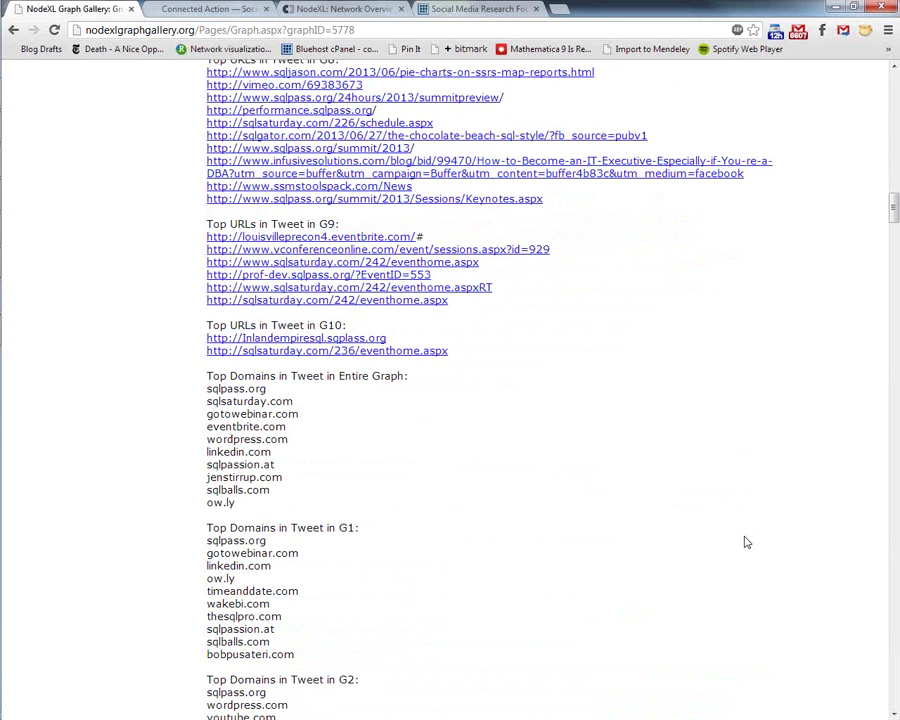
scroll(746, 543, "down", 15)
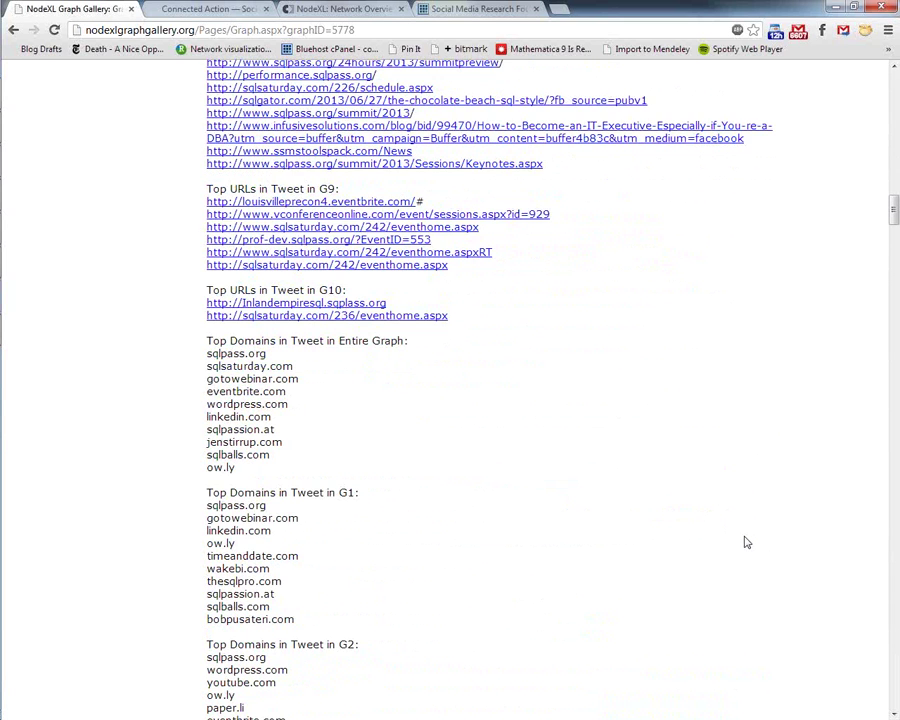
scroll(746, 543, "down", 7)
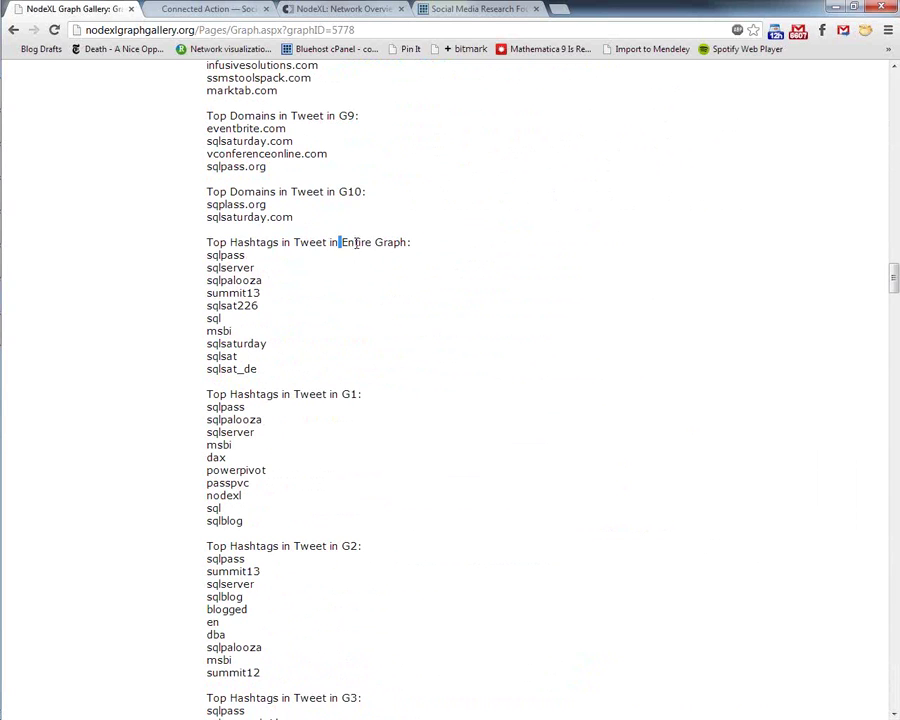
- Highlight the top hashtags in the entire graph and compare them with the hashtag lists of the individual groups
triple_click(367, 256)
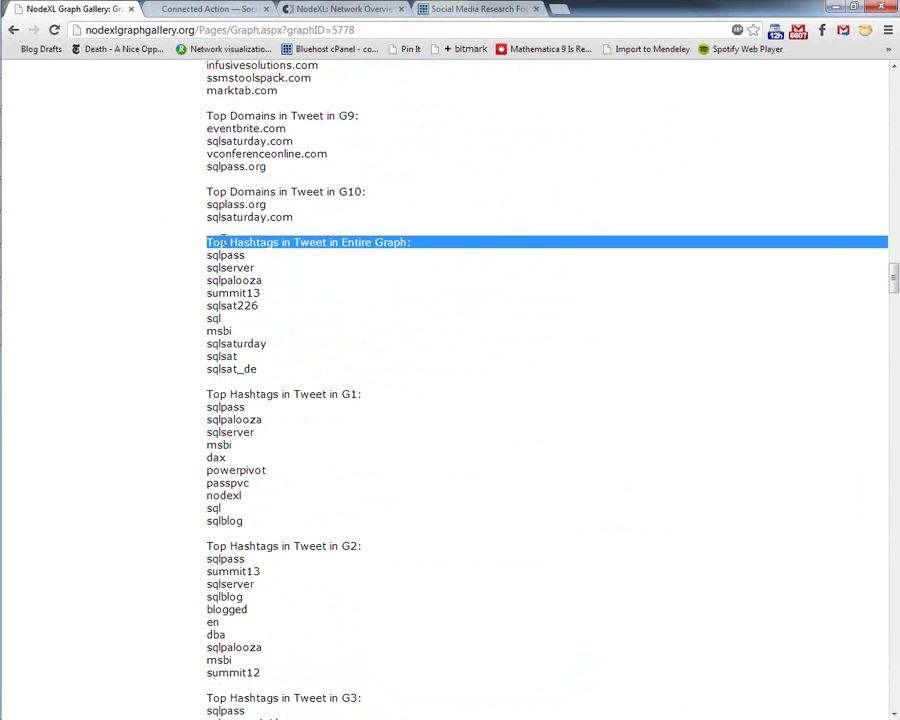
left_click_drag(219, 255, 285, 374)
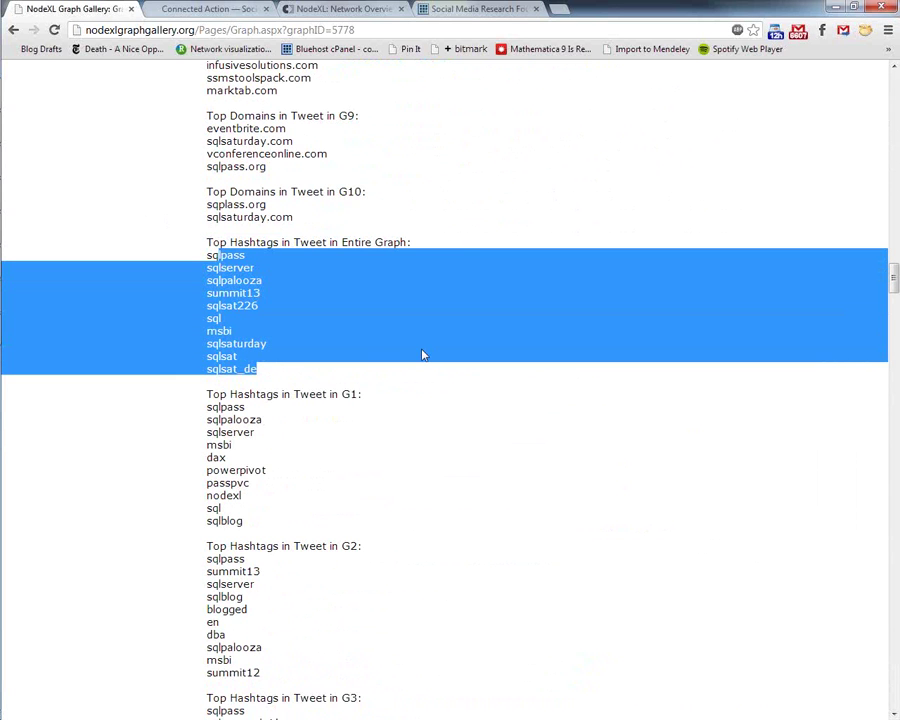
scroll(422, 355, "down", 3)
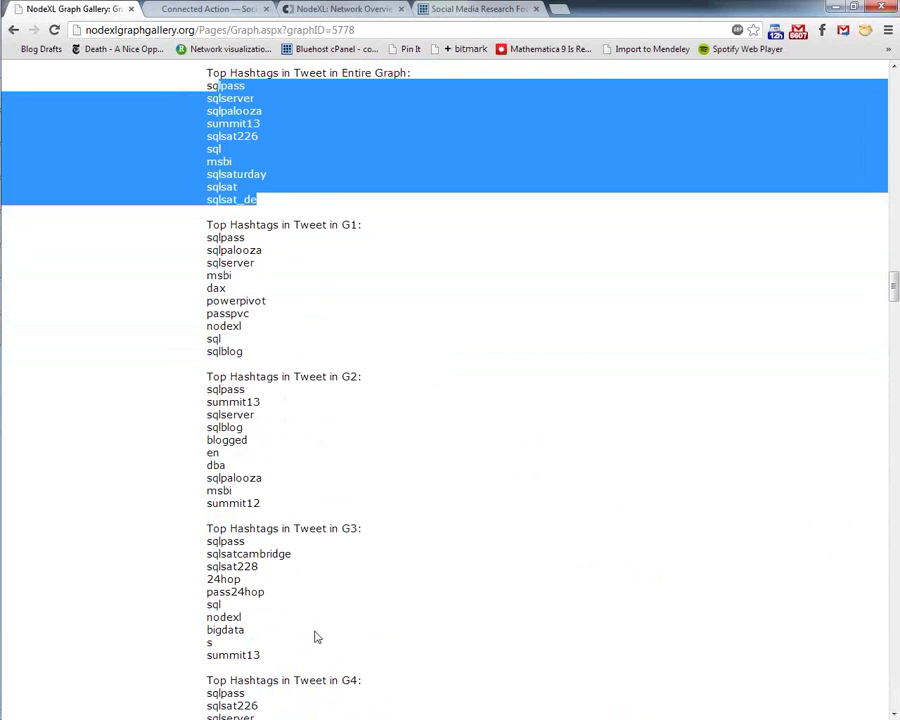
scroll(322, 664, "down", 1)
scroll(322, 664, "down", 3)
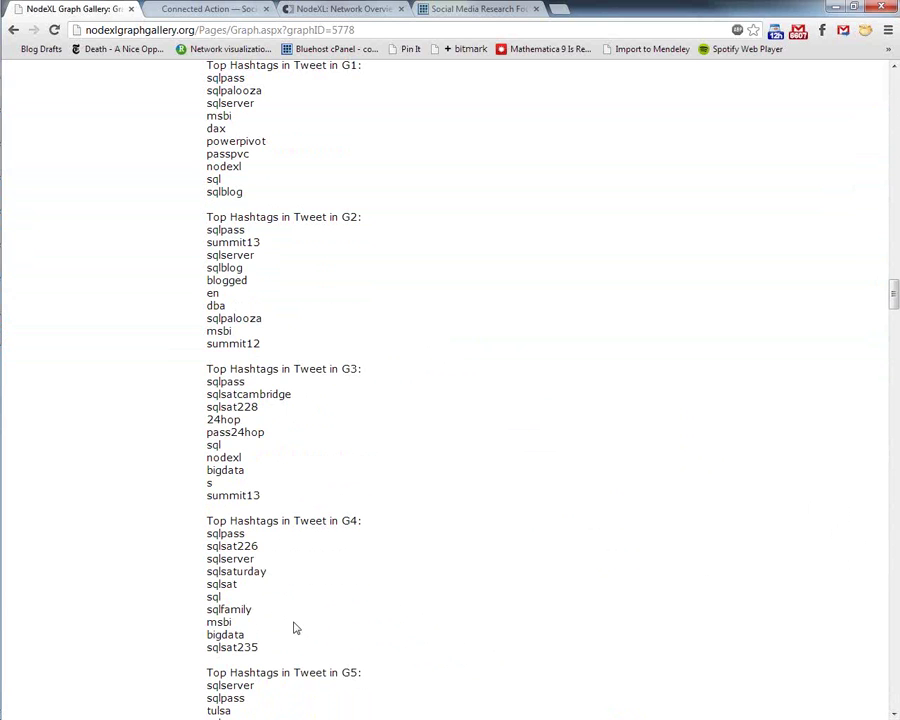
scroll(296, 628, "down", 3)
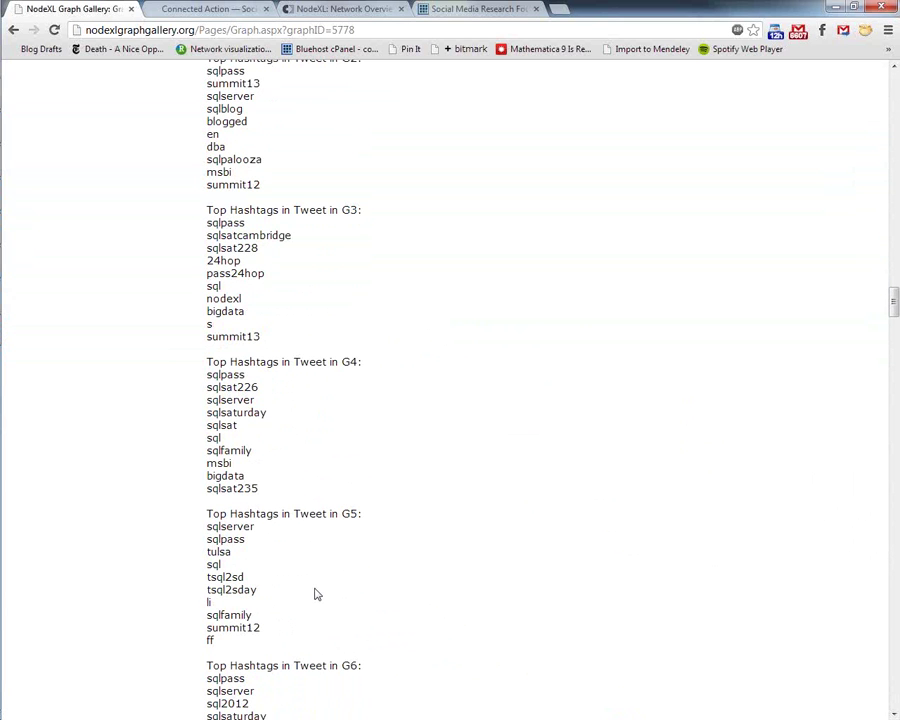
- Go back up the sqlpass report to the network map and its description
scroll(314, 594, "up", 7)
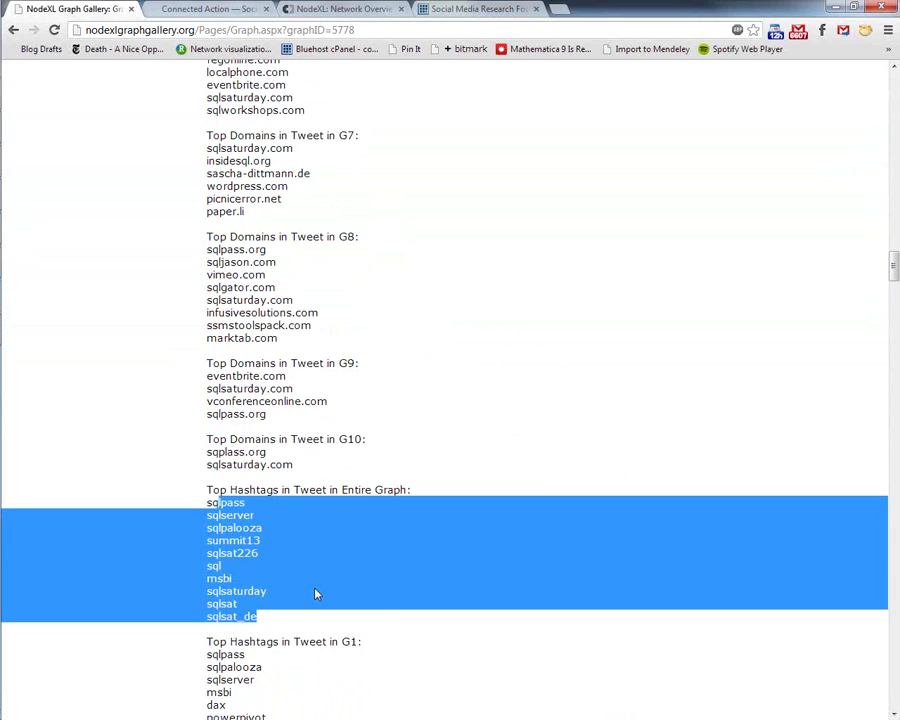
scroll(314, 594, "up", 10)
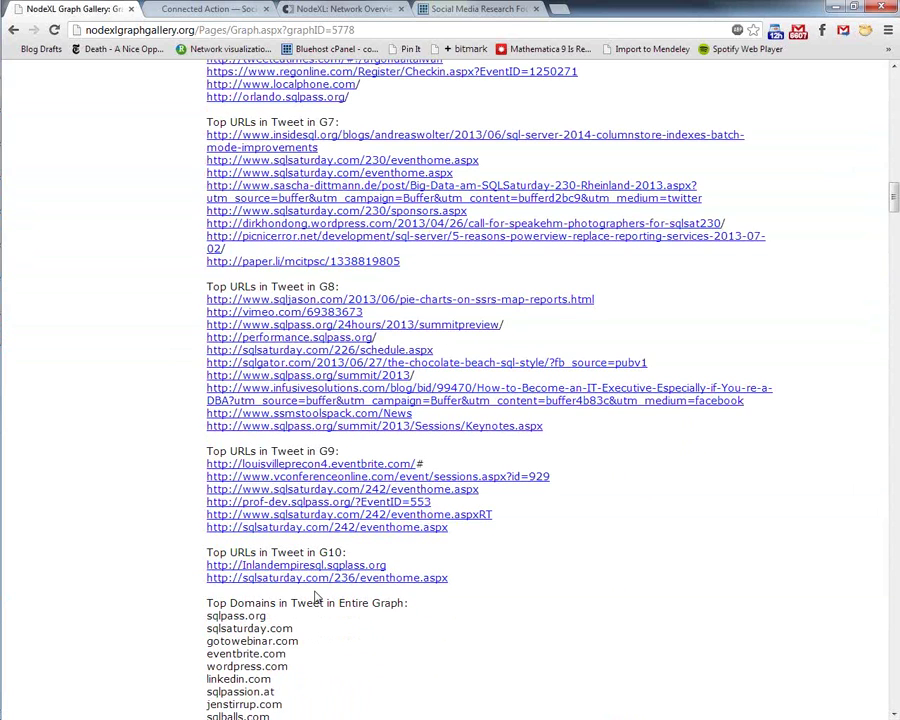
scroll(314, 594, "up", 15)
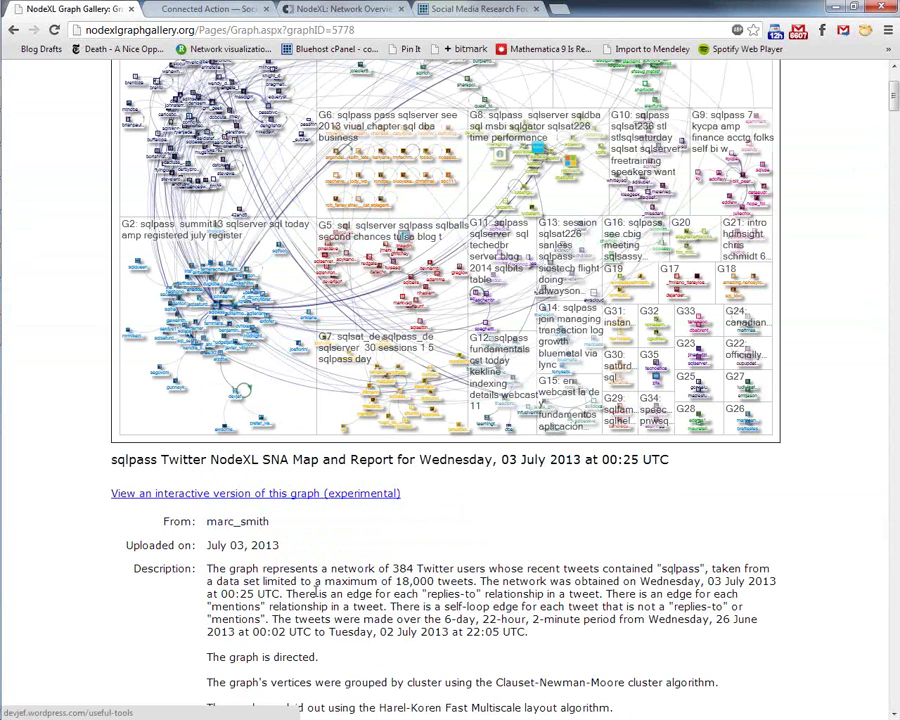
- Highlight the heading of the entire graph's top words in tweets and review the top word lists of the individual groups
scroll(316, 592, "up", 3)
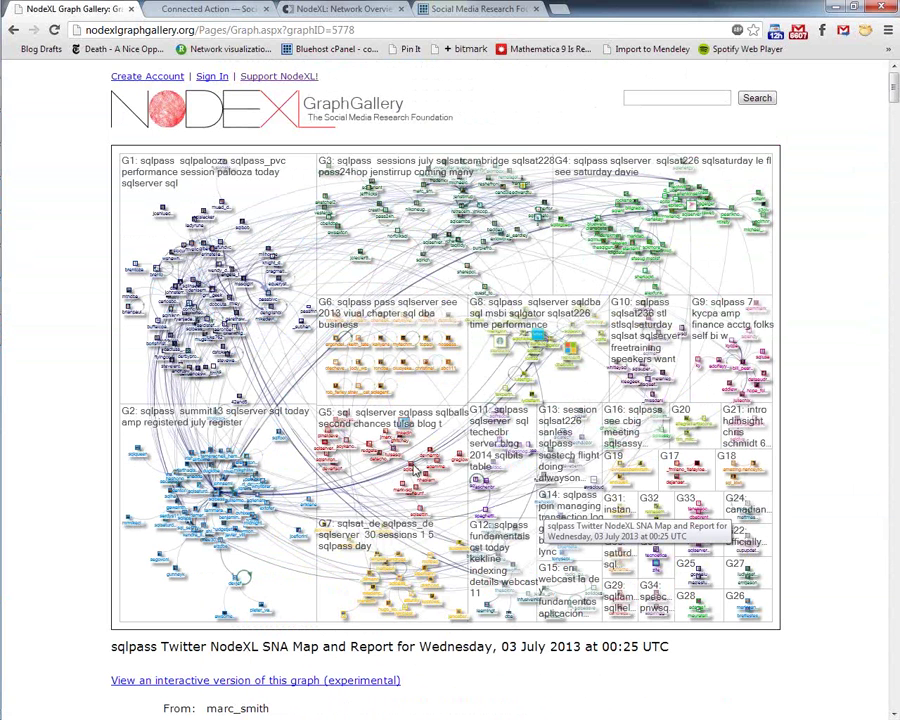
scroll(415, 470, "down", 20)
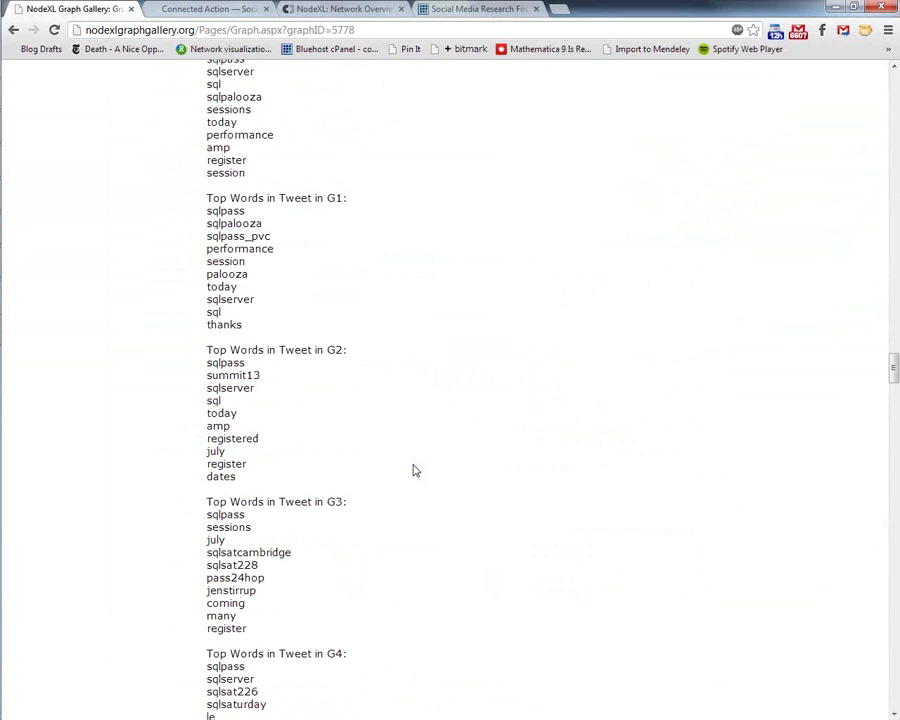
scroll(415, 470, "up", 1)
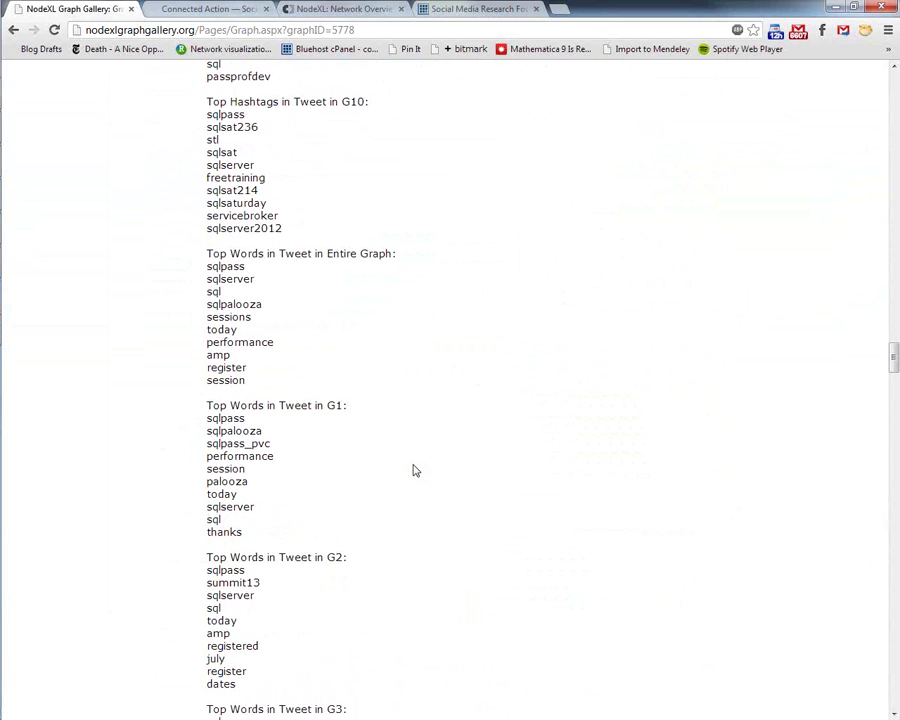
scroll(415, 470, "down", 1)
left_click_drag(212, 201, 419, 205)
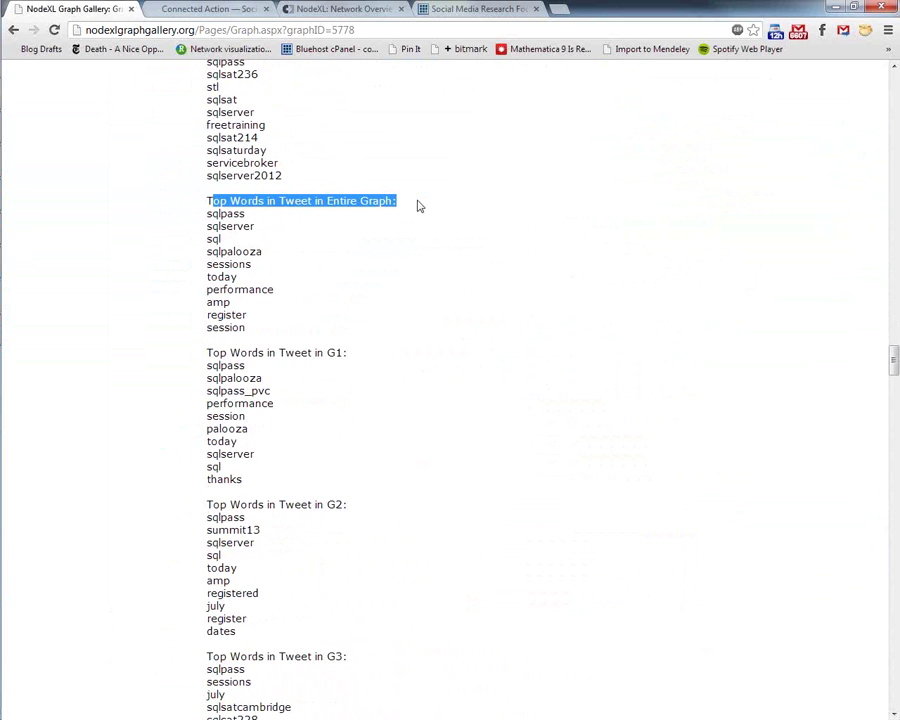
triple_click(419, 205)
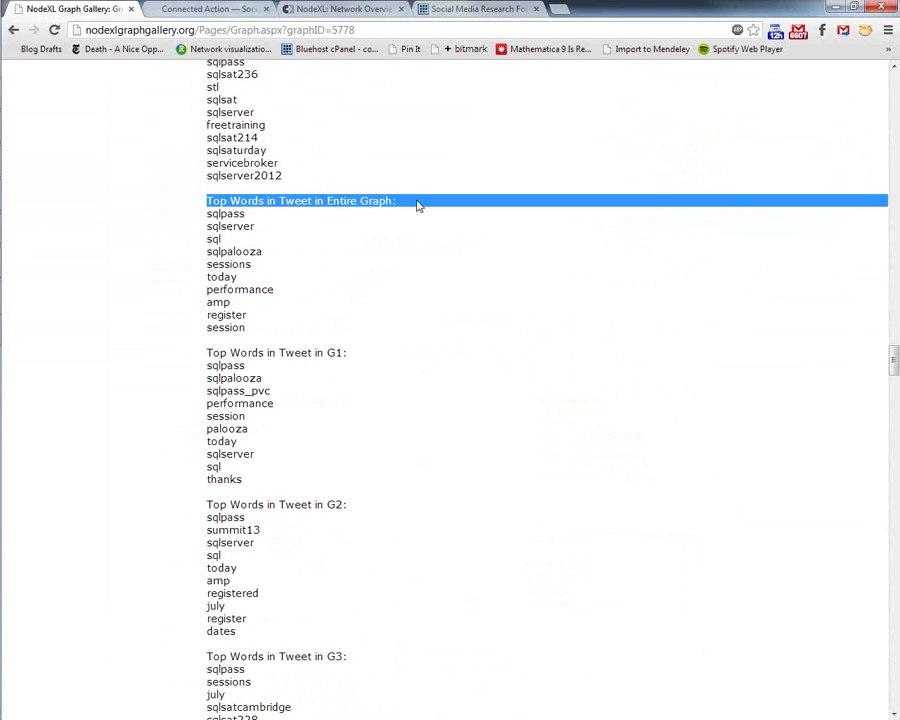
scroll(419, 205, "down", 1)
scroll(436, 288, "down", 20)
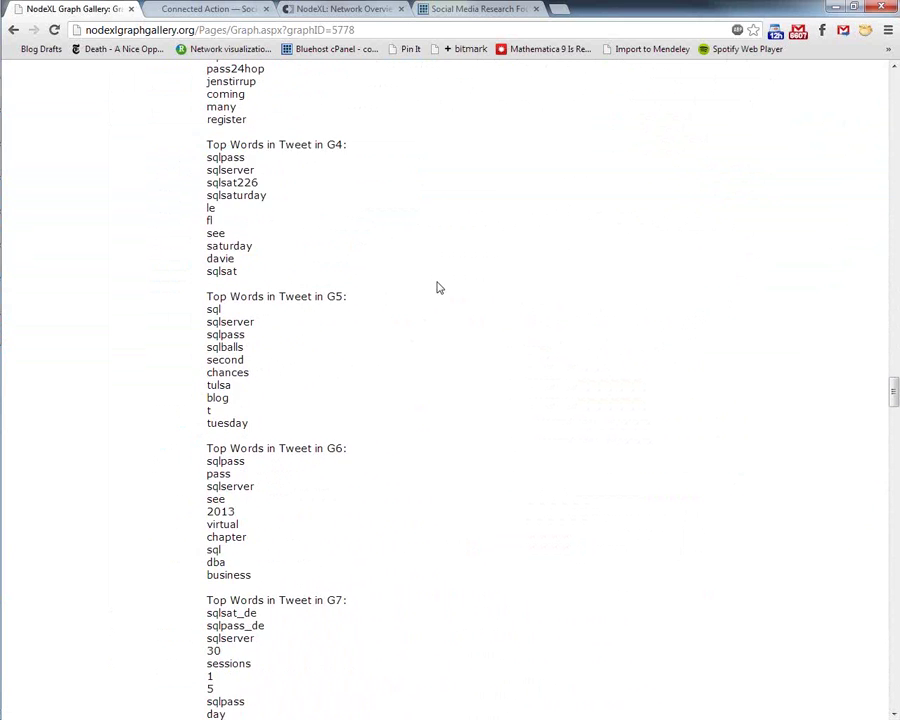
- Highlight the entire graph's top word pairs in tweets and copy the word "sqlpalooza" from the list
scroll(436, 288, "down", 3)
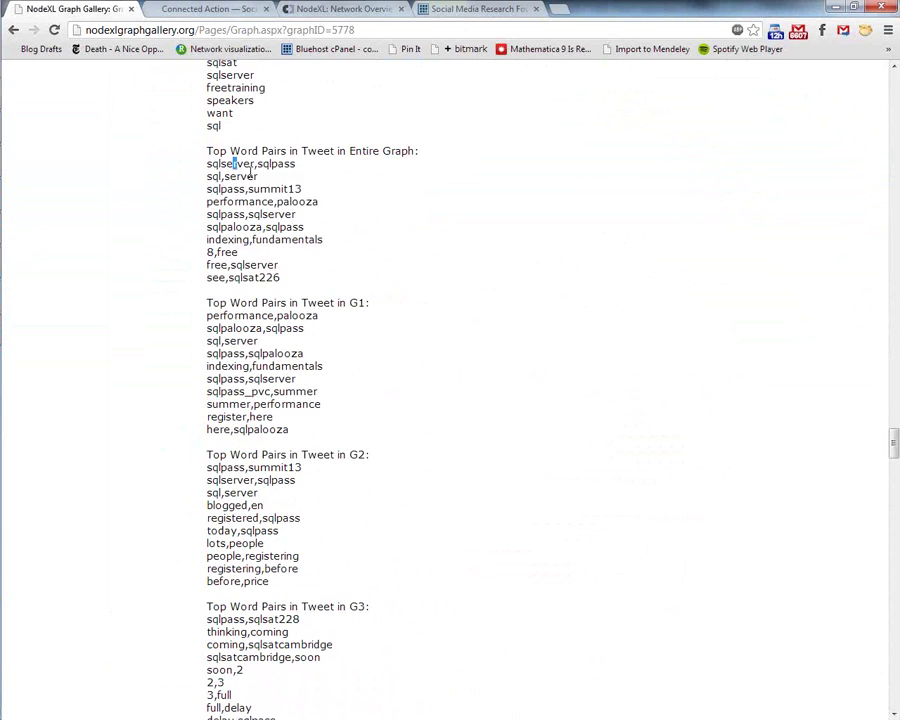
left_click_drag(233, 164, 371, 279)
left_click(376, 278)
double_click(232, 229)
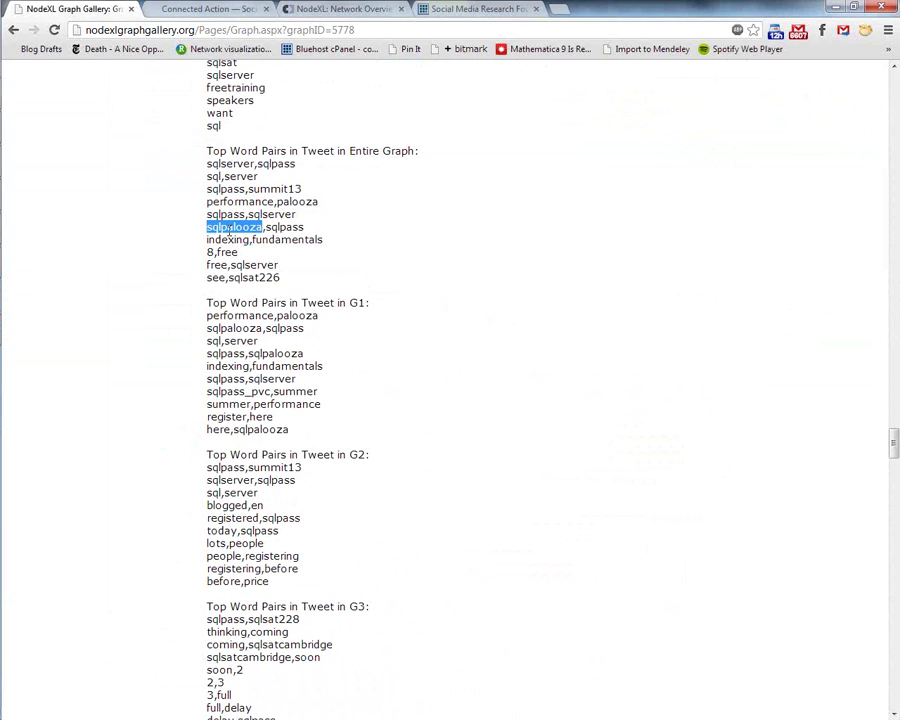
right_click(232, 232)
left_click(255, 245)
left_click(582, 222)
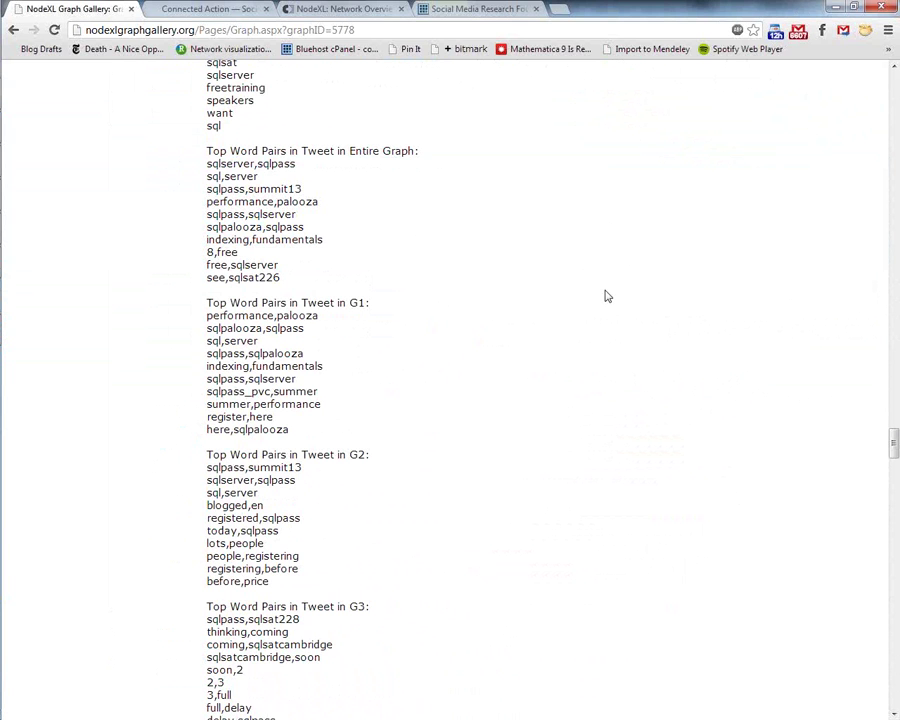
- Review the rest of the sqlpass report down to the top tweeters and graph data download links, and return to the network map
scroll(610, 298, "down", 20)
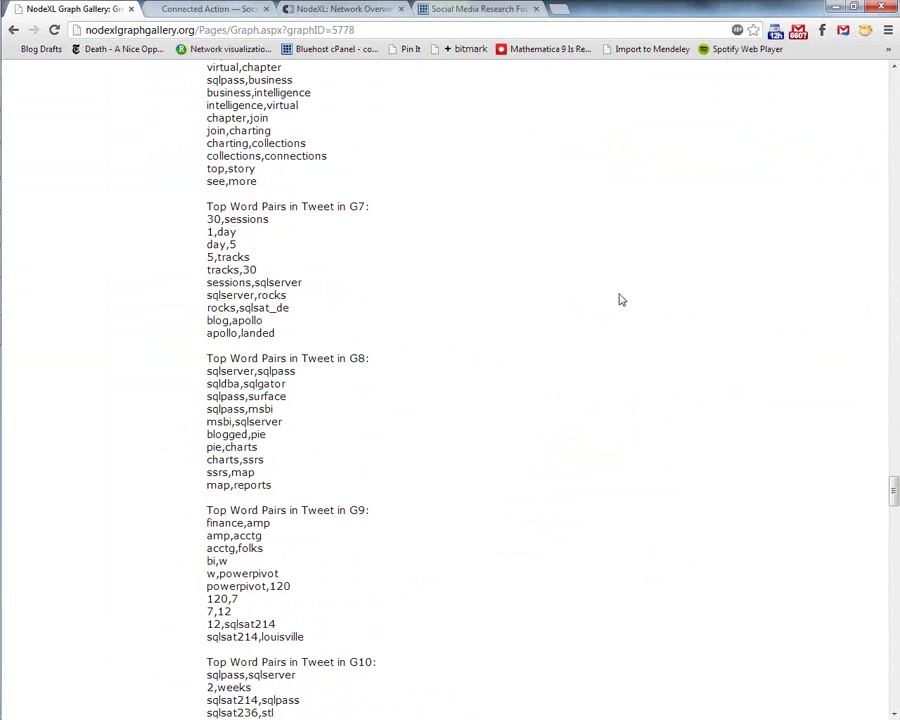
scroll(619, 298, "down", 20)
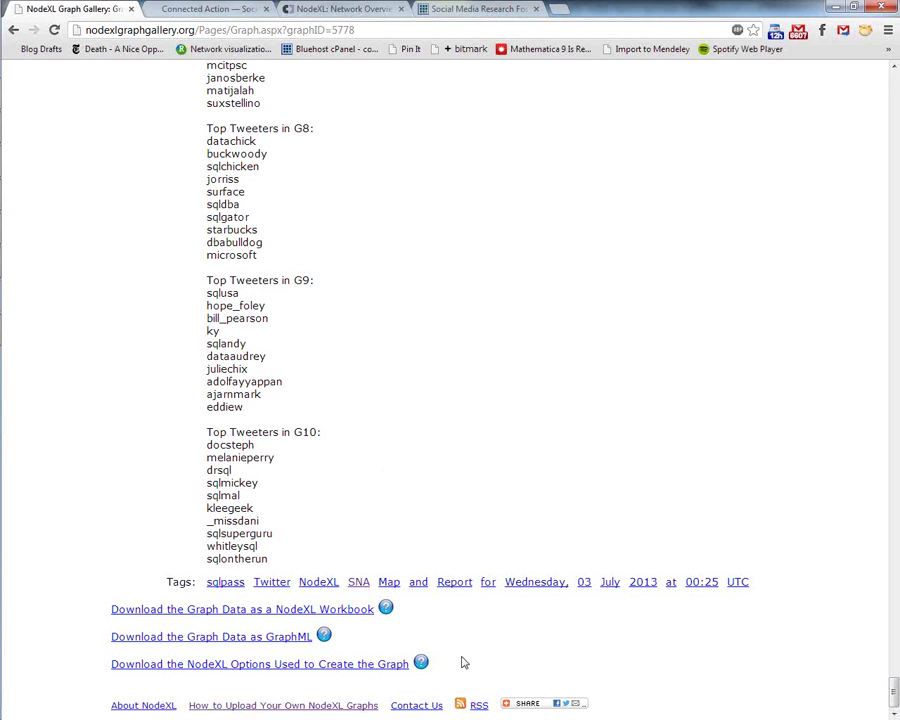
key("Home")
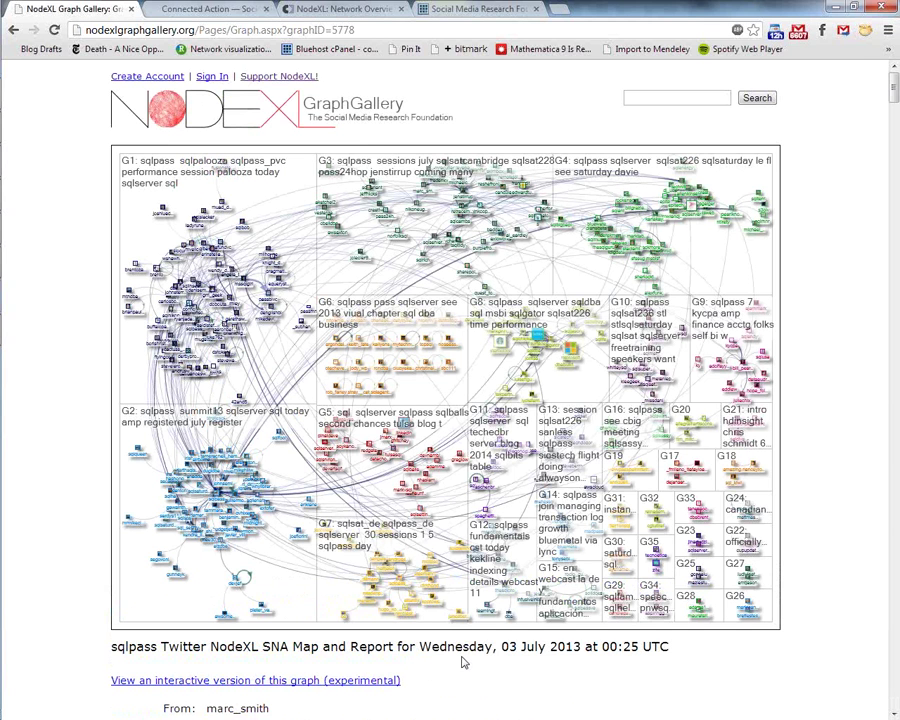
key("End")
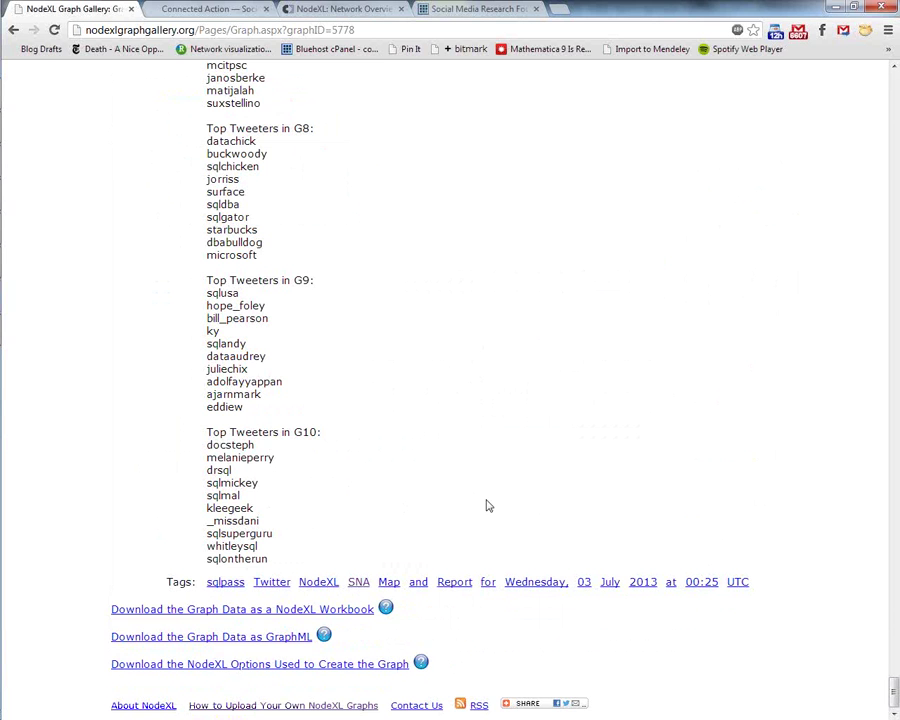
scroll(486, 504, "up", 20)
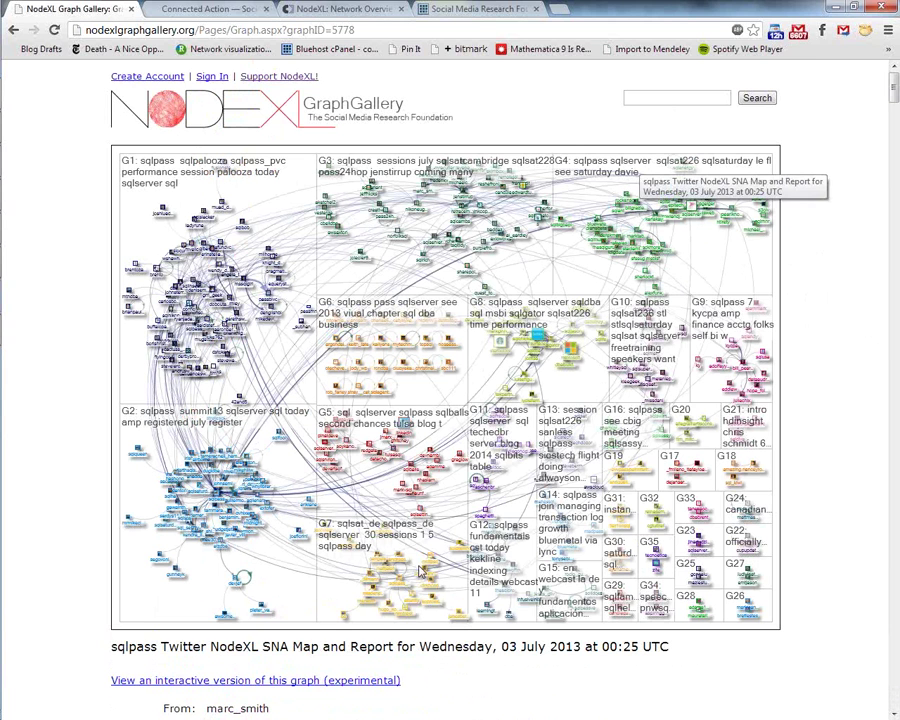
- Switch to Excel, look through the open NodeXL workbooks and bring up a blank NodeXL workbook
left_click(833, 9)
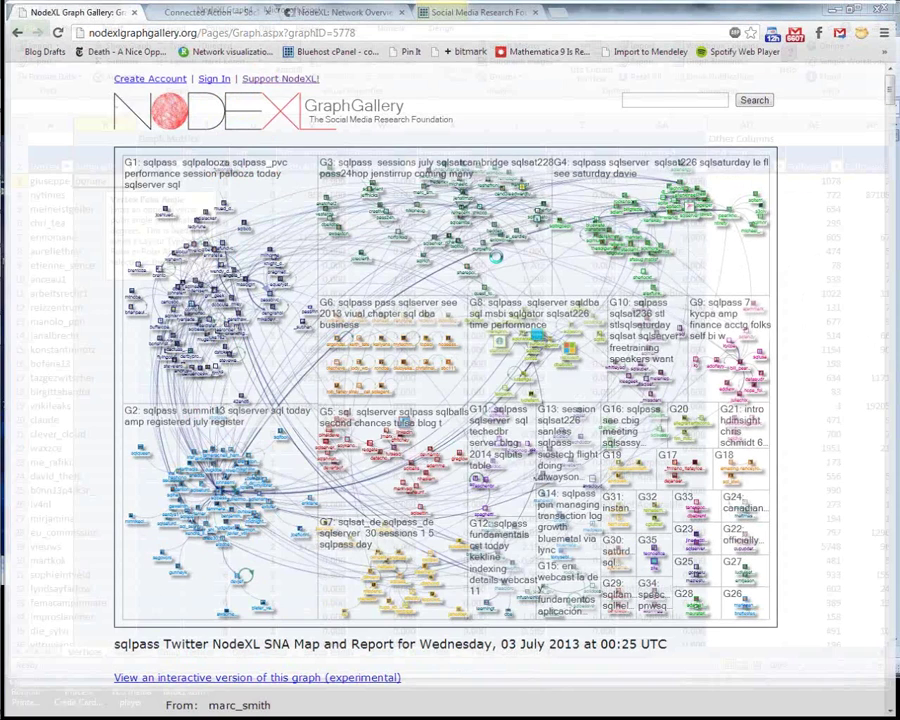
mouse_move(33, 295)
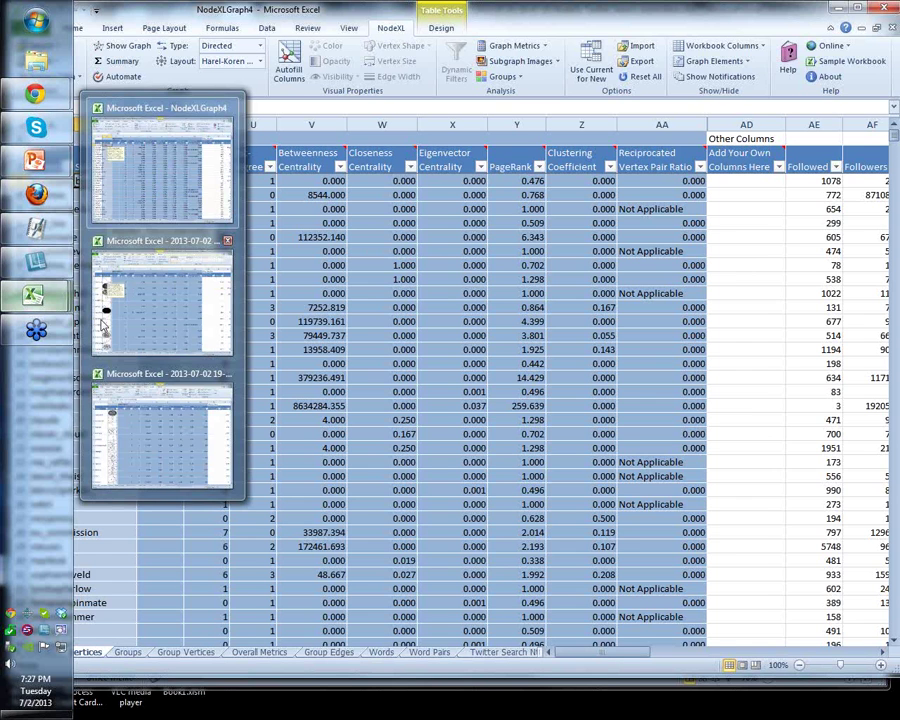
left_click(103, 323)
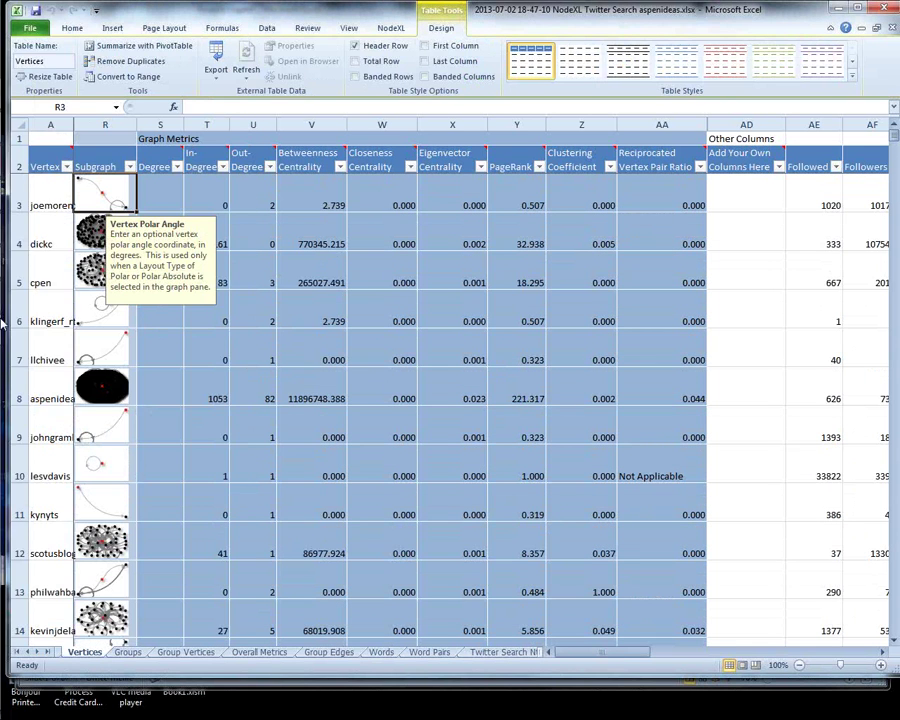
mouse_move(14, 310)
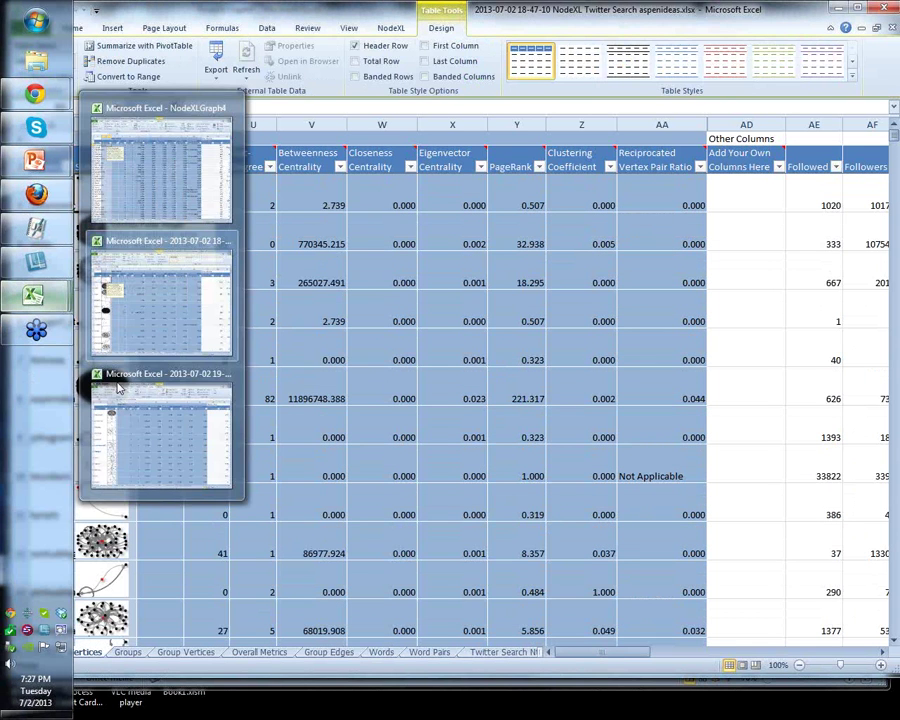
left_click(118, 388)
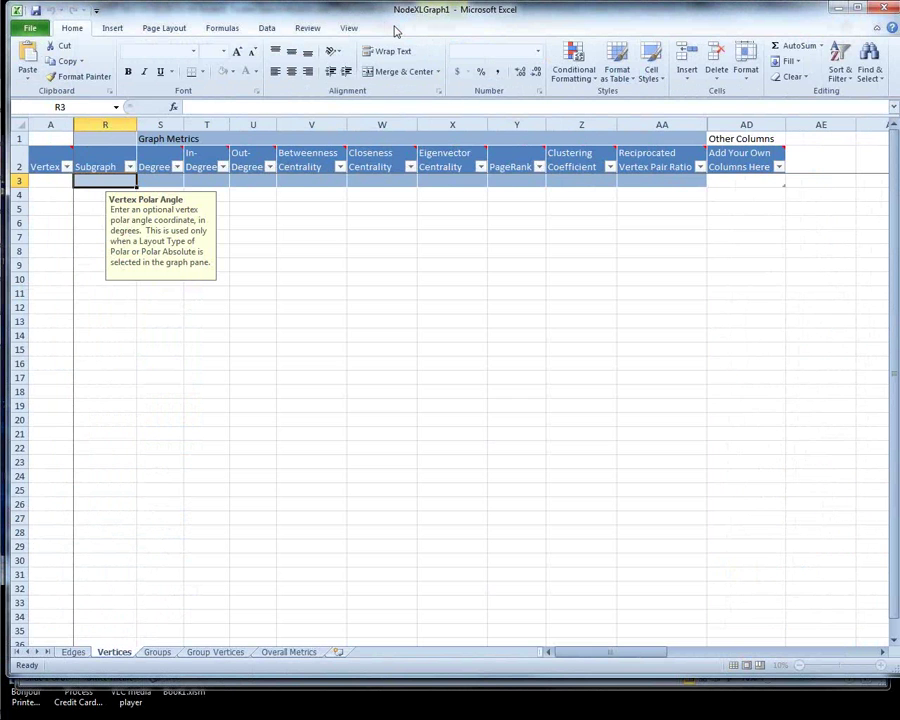
- Import a Twitter search network for "sqlpalooza", including a tweet column with expanded URLs on Edges and statistic columns on Vertices
left_click(390, 28)
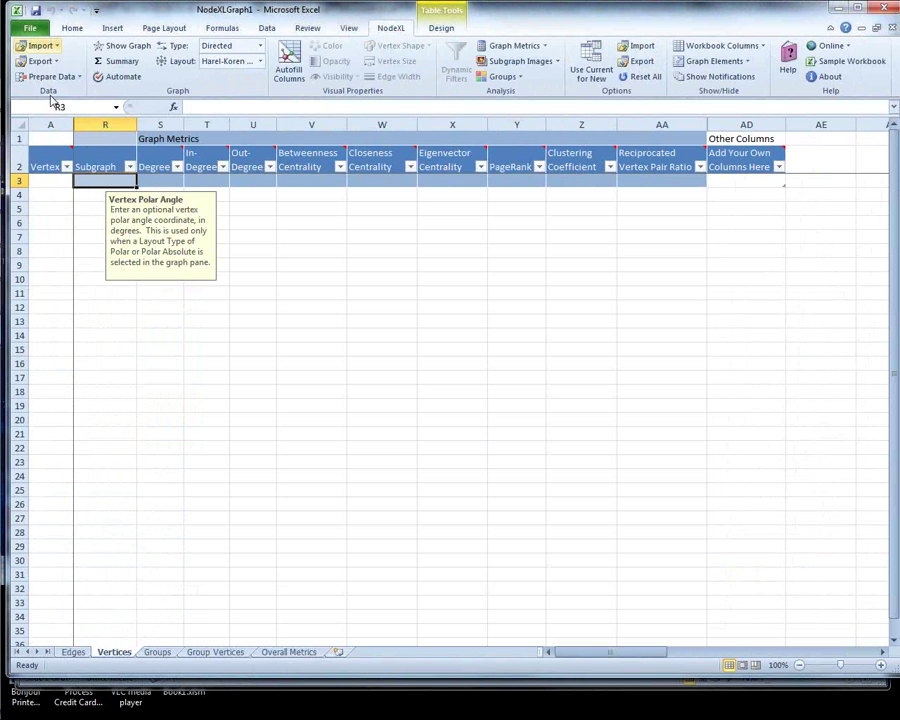
left_click(38, 45)
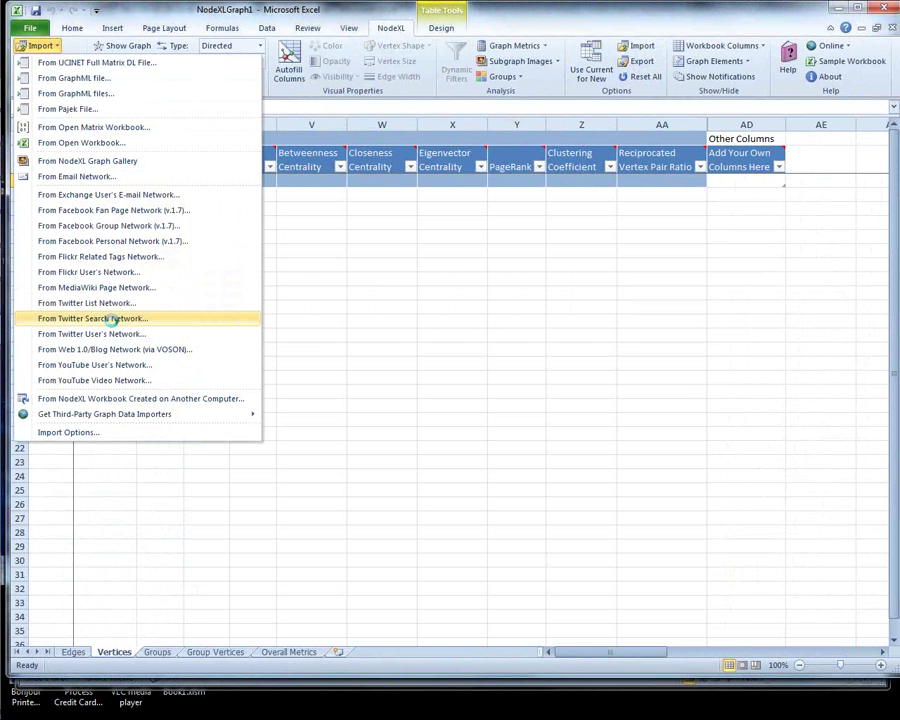
left_click(112, 318)
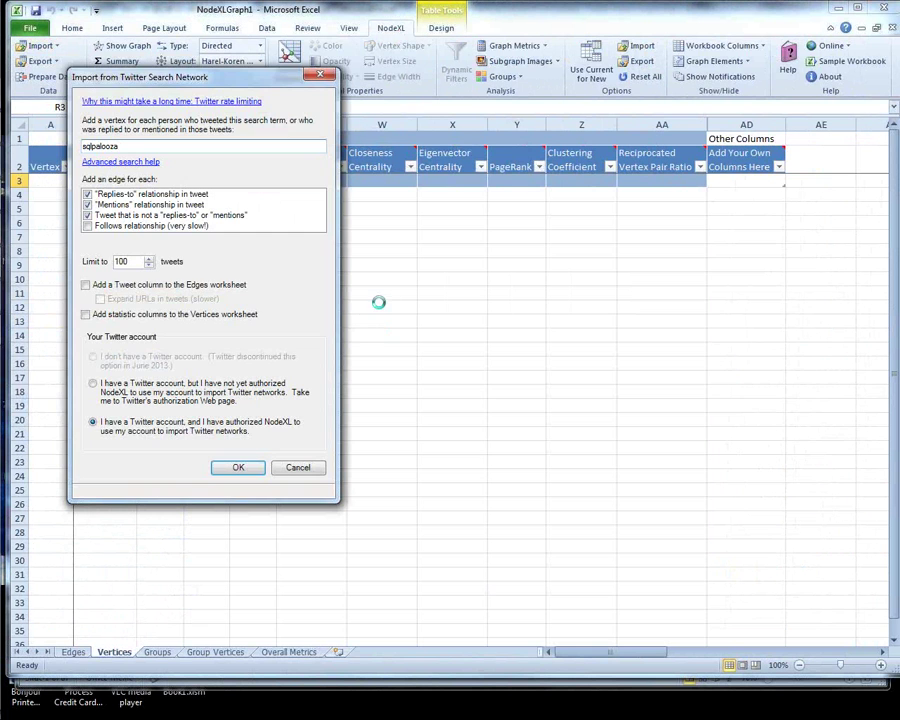
left_click(86, 285)
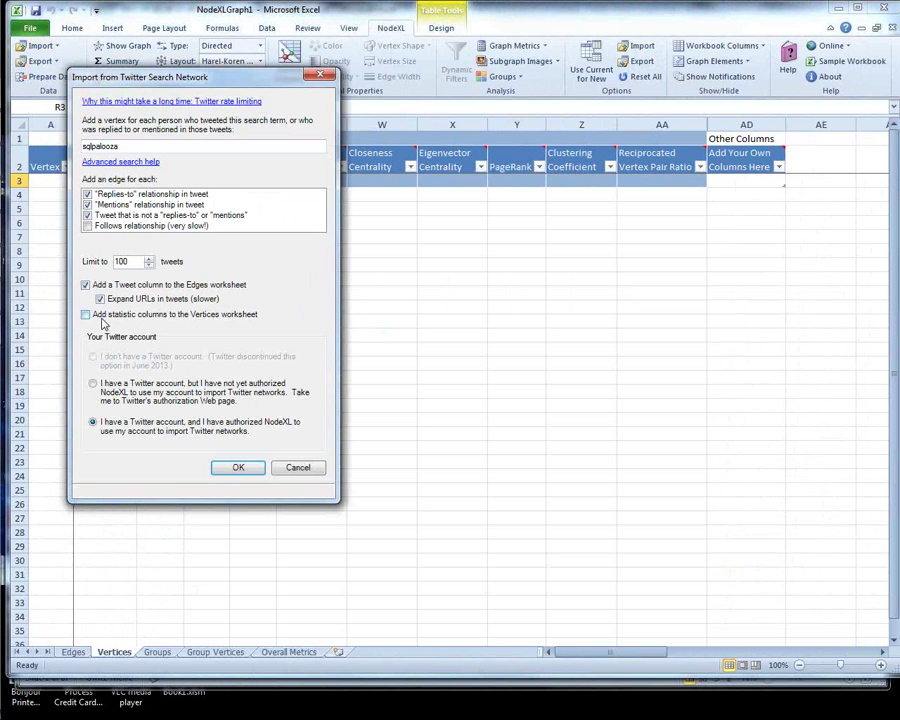
left_click(86, 314)
type("00")
key("Return")
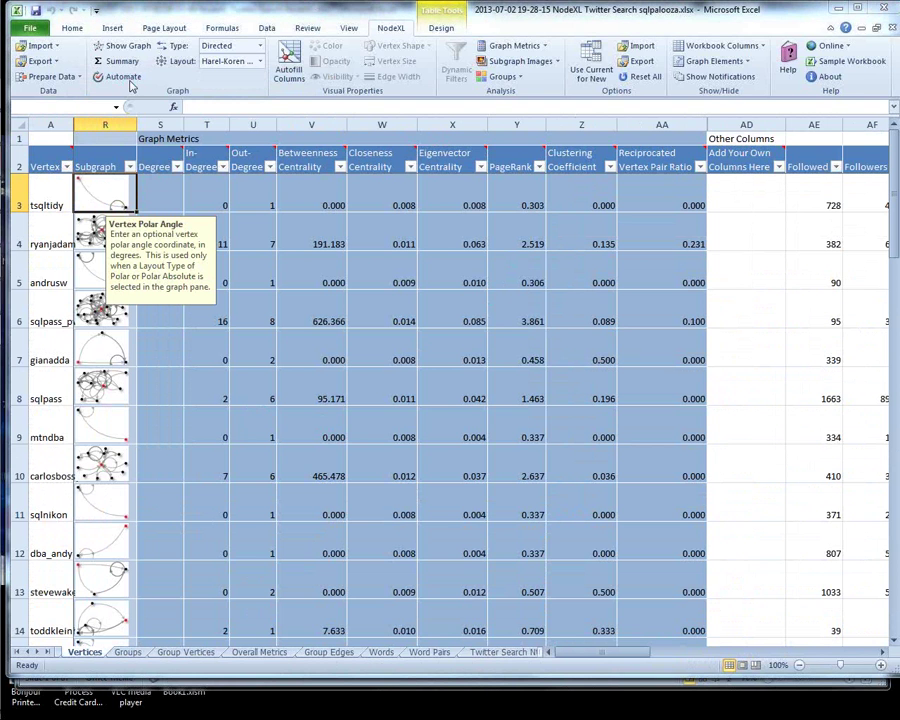
- Examine the Automate task list without running it and import the desktop PC's saved NodeXL Twitter Settings options file
left_click(395, 30)
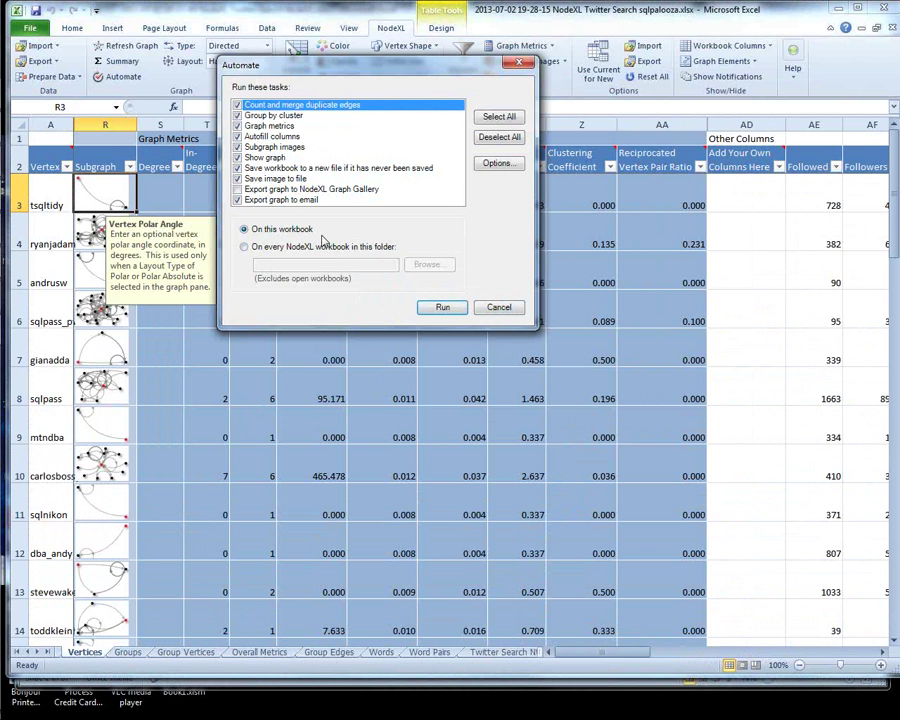
left_click(500, 308)
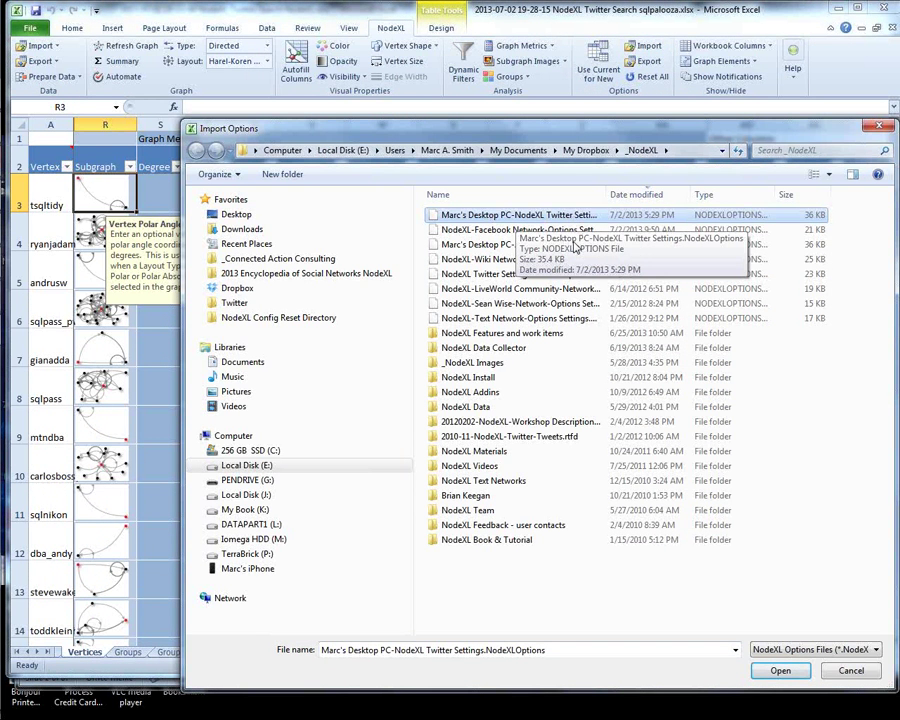
left_click(781, 673)
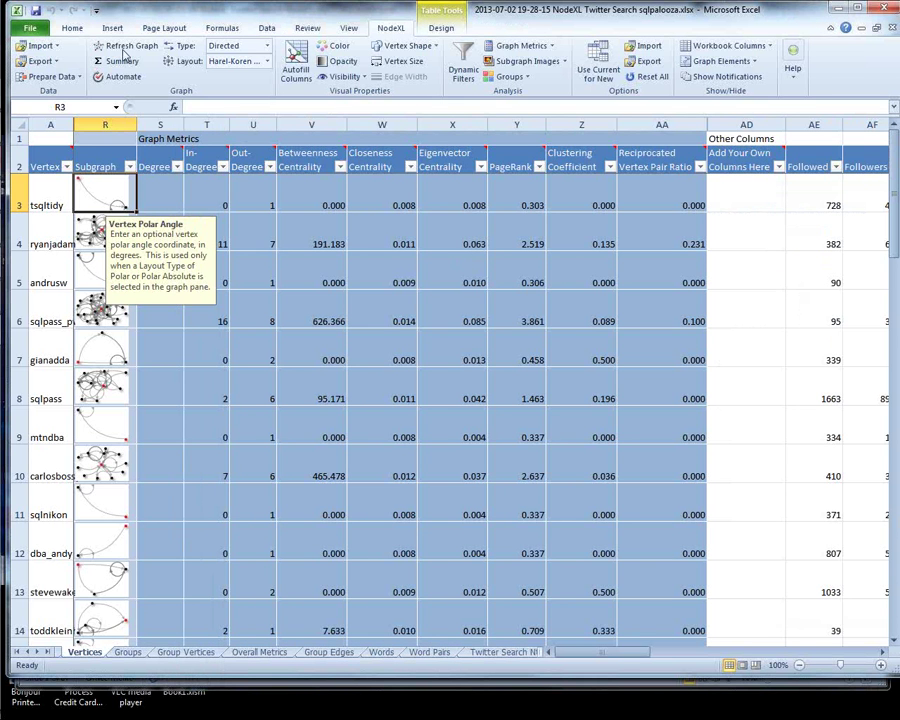
left_click(100, 80)
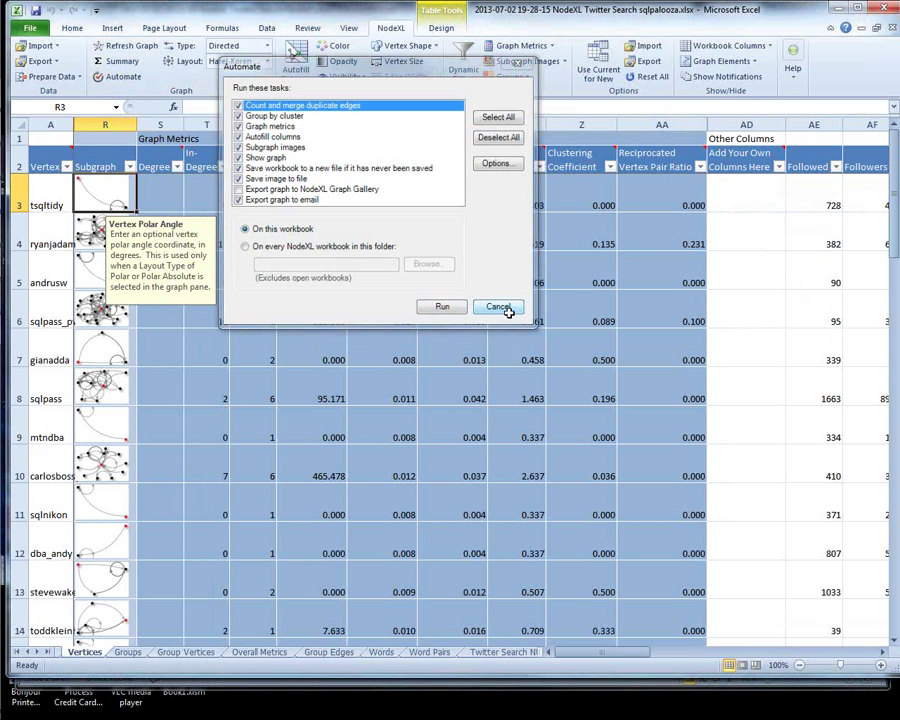
left_click(505, 307)
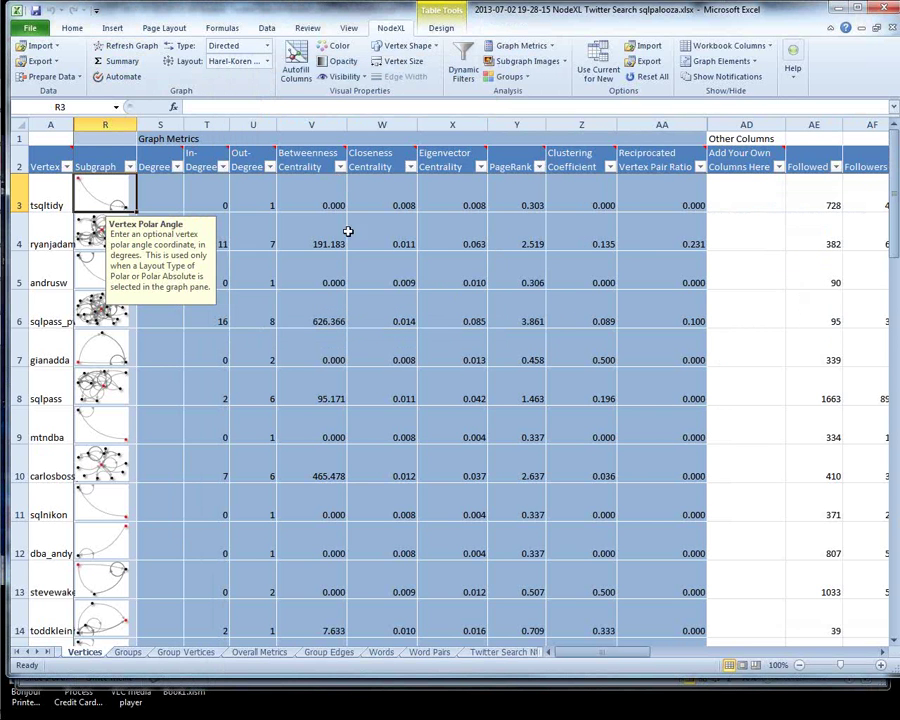
- Sort the vertices by Betweenness Centrality from largest to smallest and widen the Vertex column to fit the full names
left_click(340, 167)
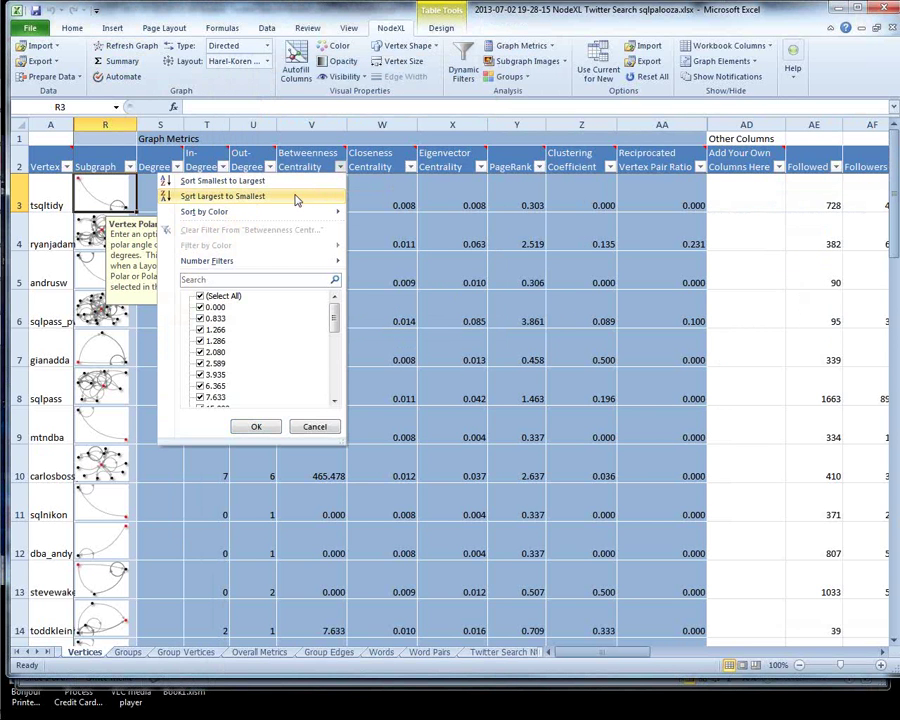
left_click(295, 197)
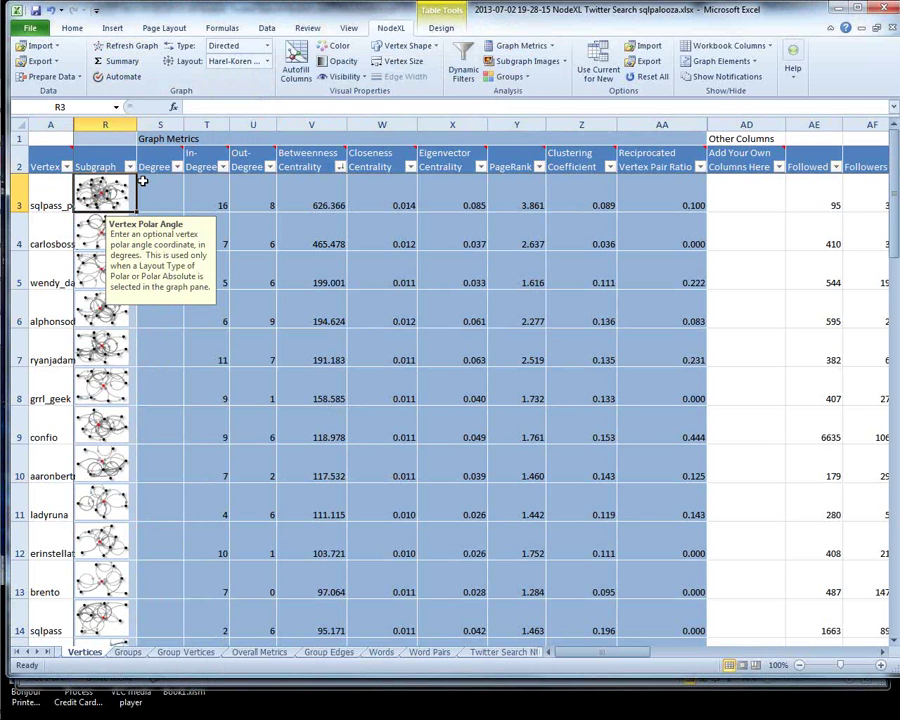
double_click(75, 124)
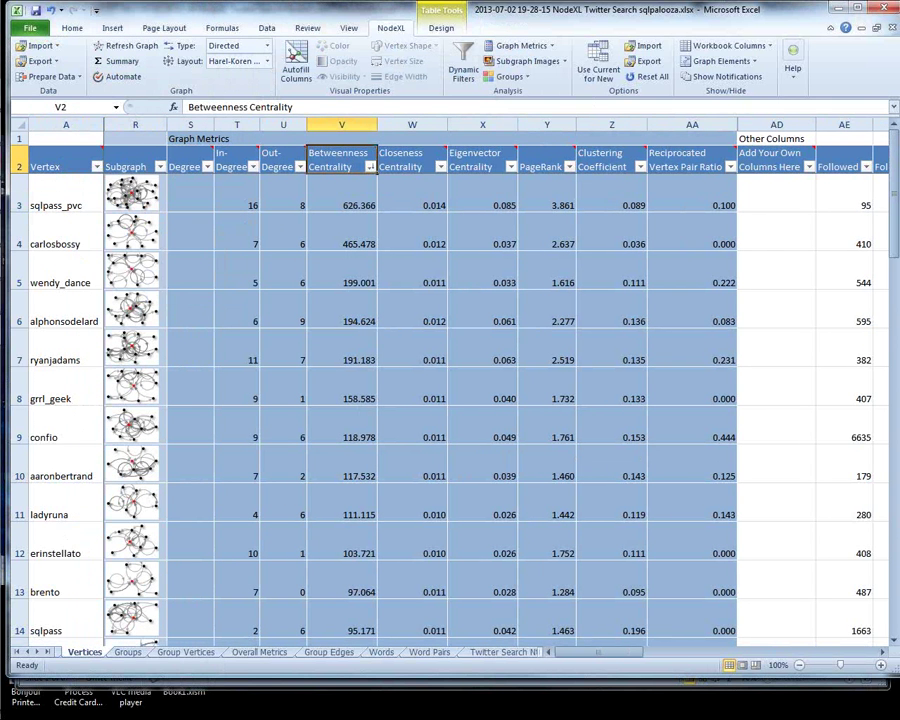
- Increase the scale of the sqlpalooza graph's vertices and labels, and resize and move the graph pane so the whole network fits on screen
left_click_drag(899, 440, 261, 115)
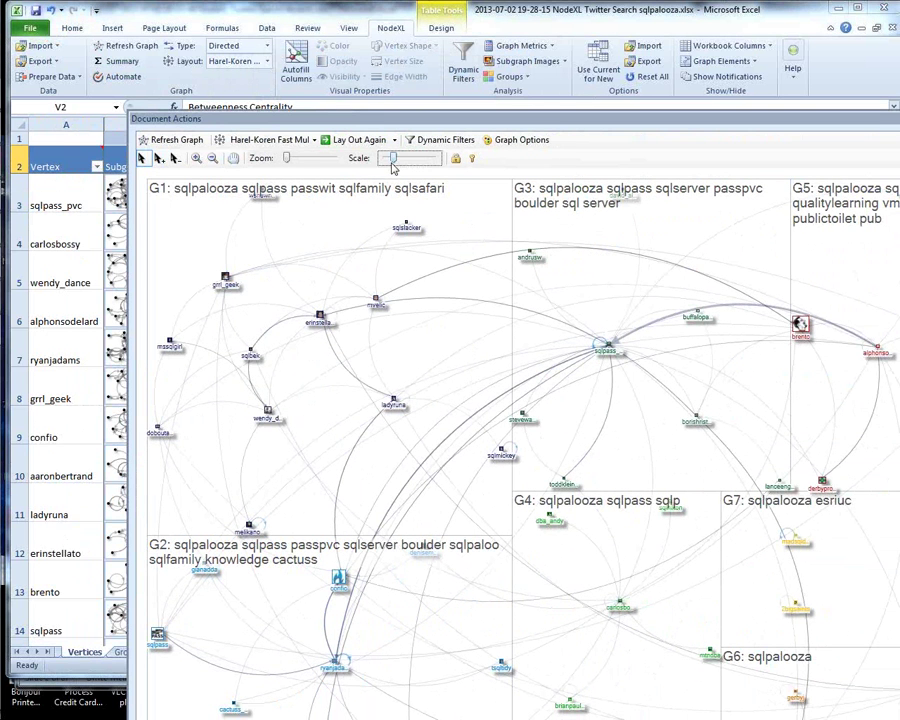
left_click_drag(393, 168, 394, 162)
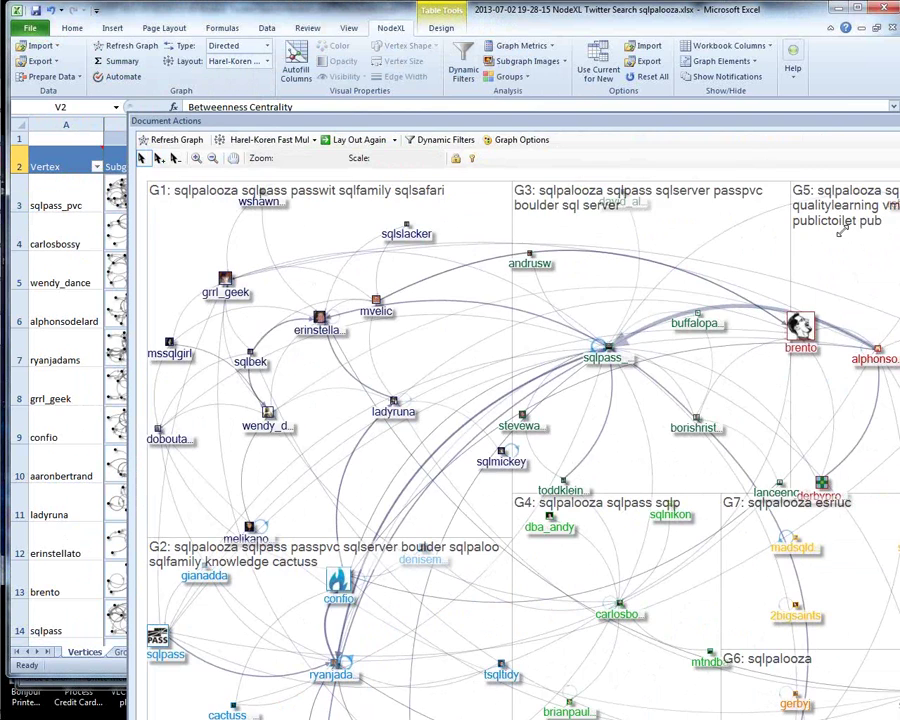
left_click_drag(838, 230, 772, 175)
left_click_drag(785, 233, 787, 186)
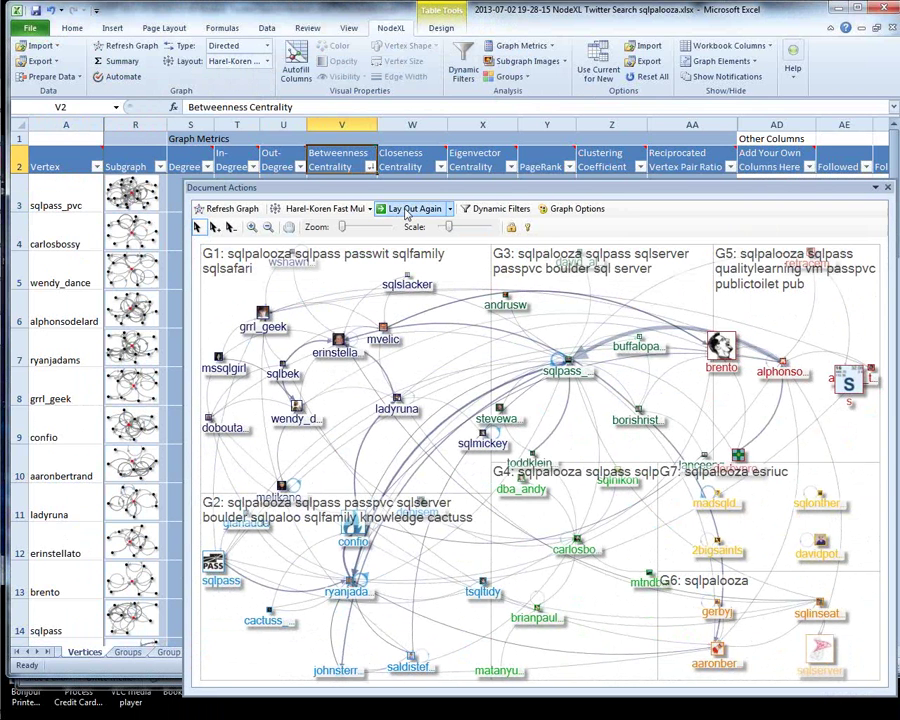
- Lay out the sqlpalooza graph again with the Harel-Koren Fast Multiscale algorithm
left_click(406, 210)
- Switch to Chrome, skim the sqlpass SNA map and its report in the Graph Gallery, and return to the Excel workbook
mouse_move(18, 95)
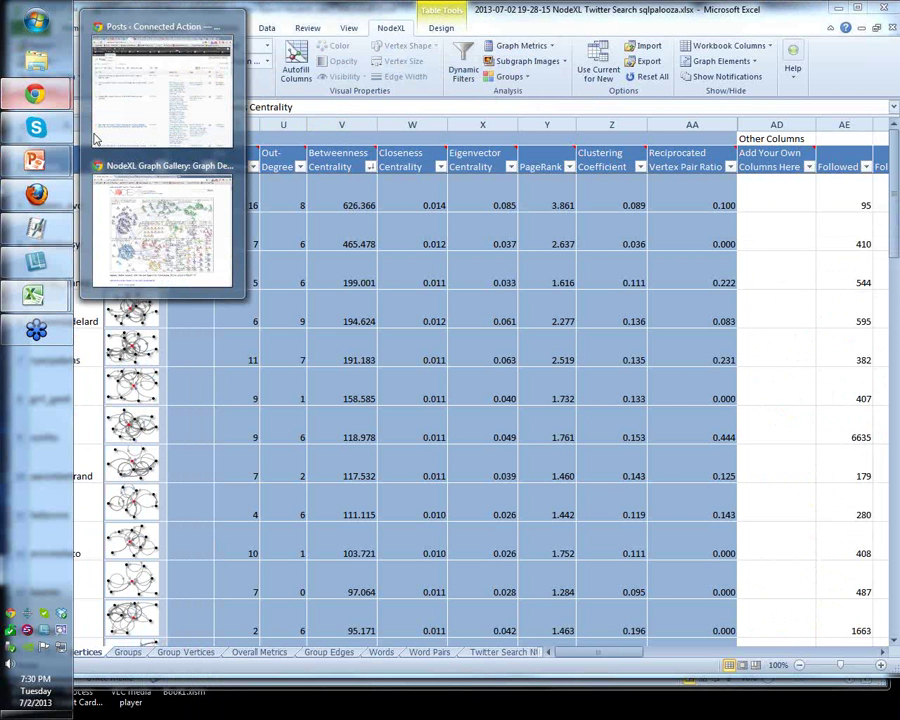
left_click(162, 228)
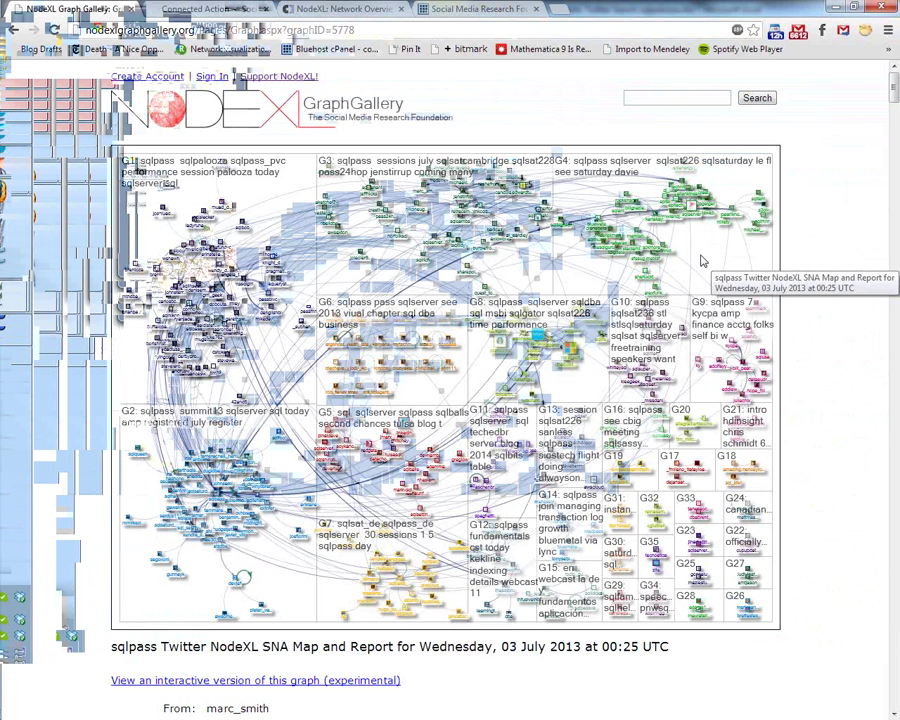
scroll(293, 668, "down", 10)
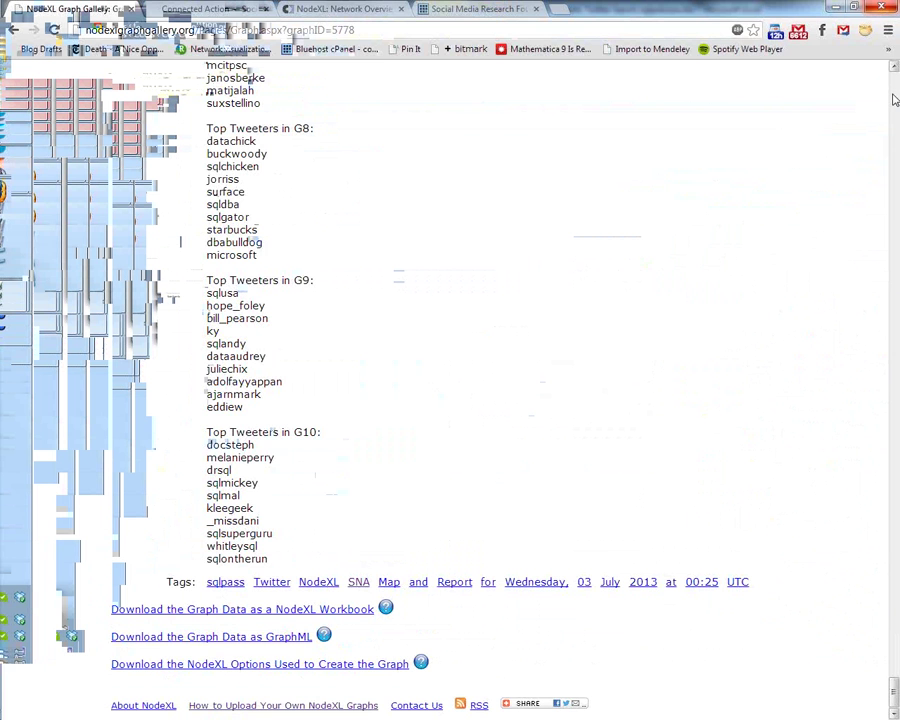
scroll(895, 100, "up", 20)
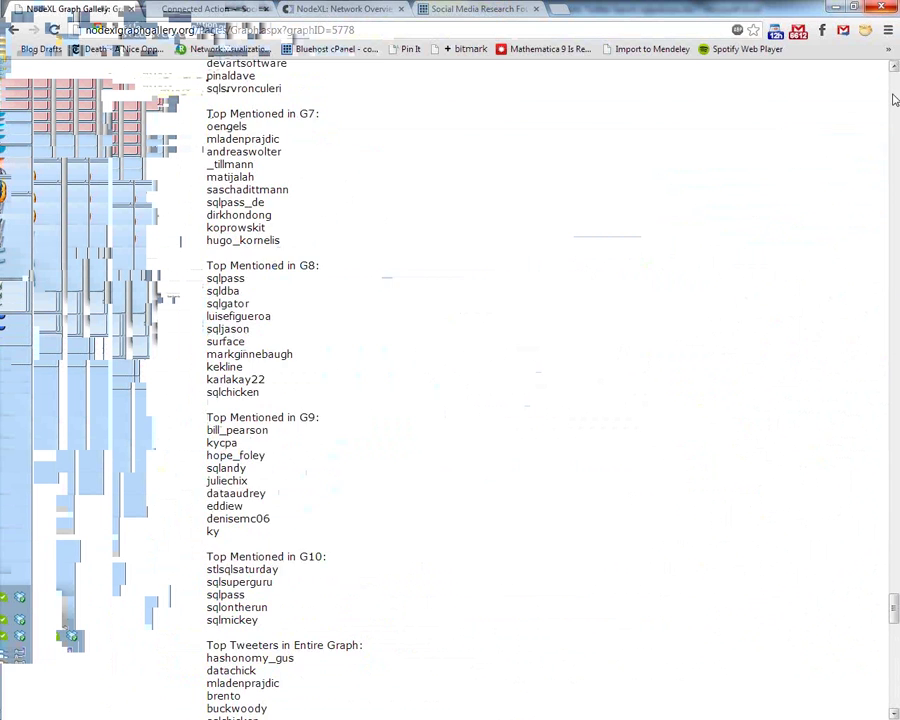
scroll(895, 100, "up", 15)
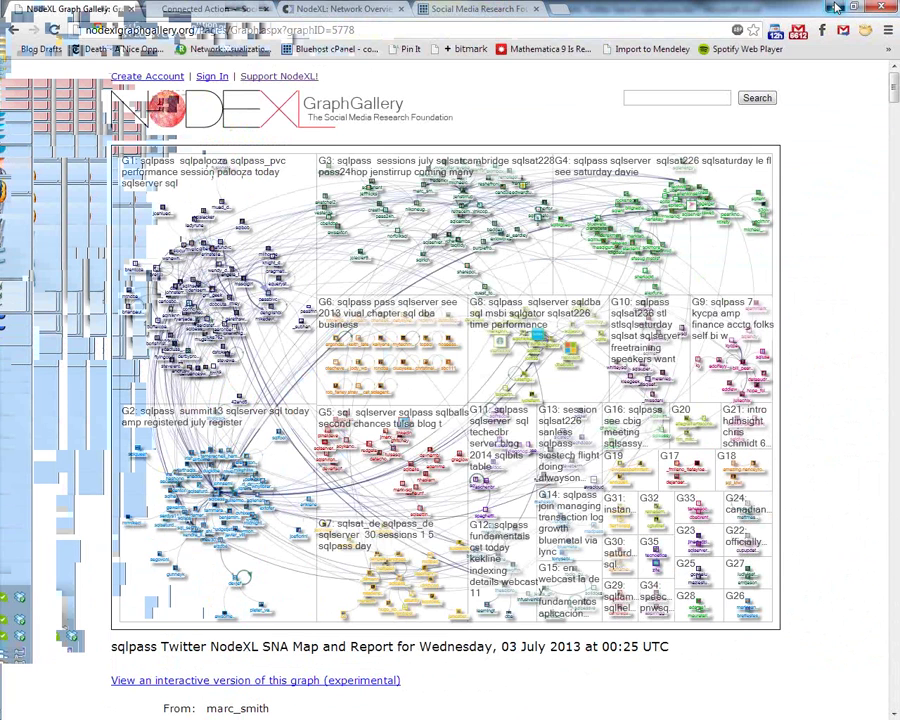
left_click(836, 8)
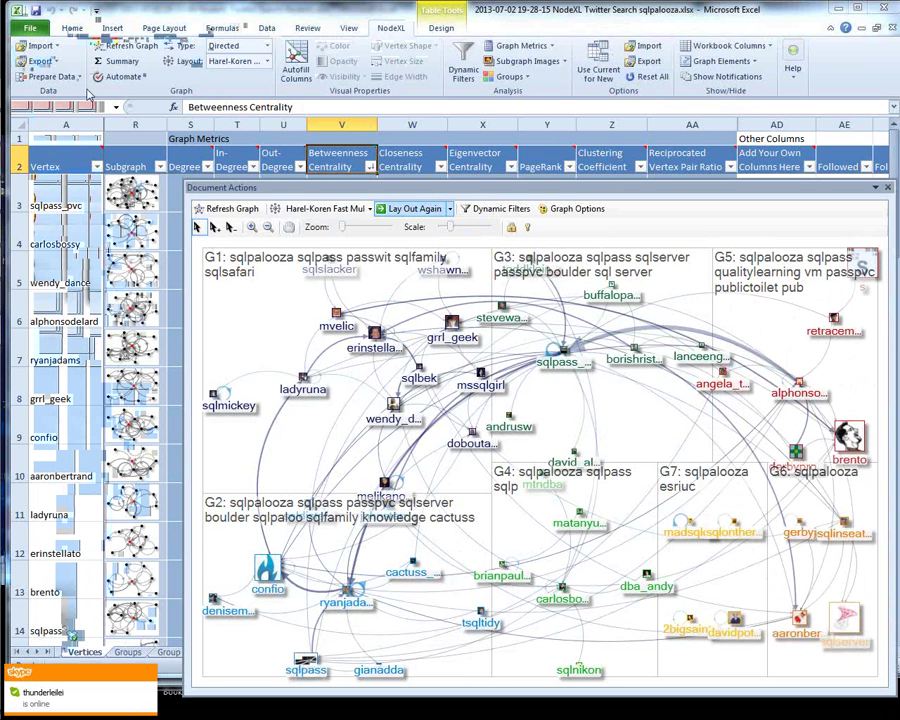
- Start an export to the NodeXL Graph Gallery, clear the old title and insert the sqlpalooza graph summary as the description
left_click(40, 61)
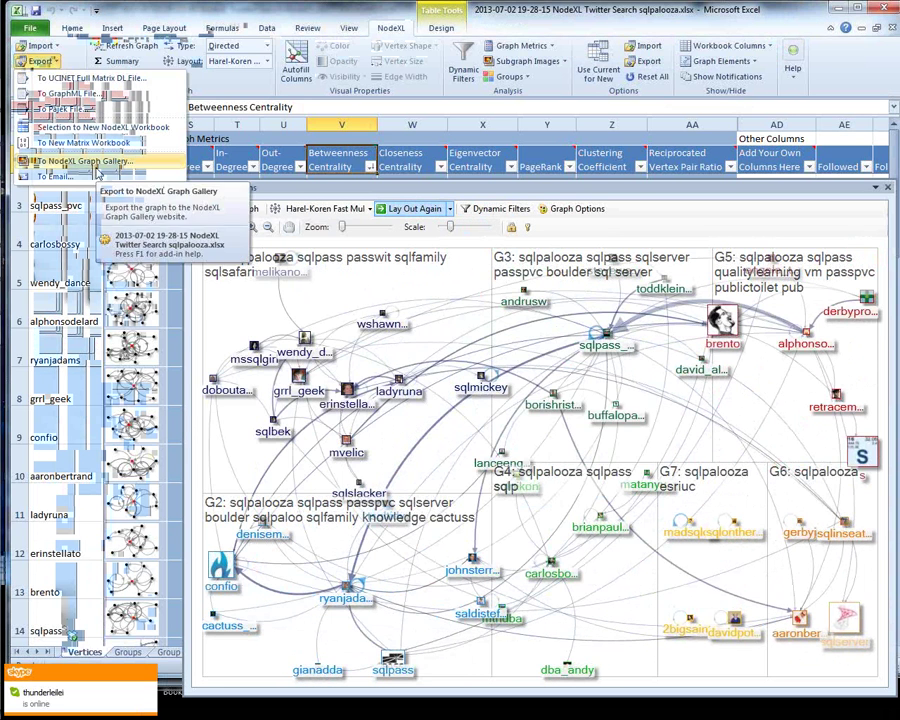
left_click(97, 172)
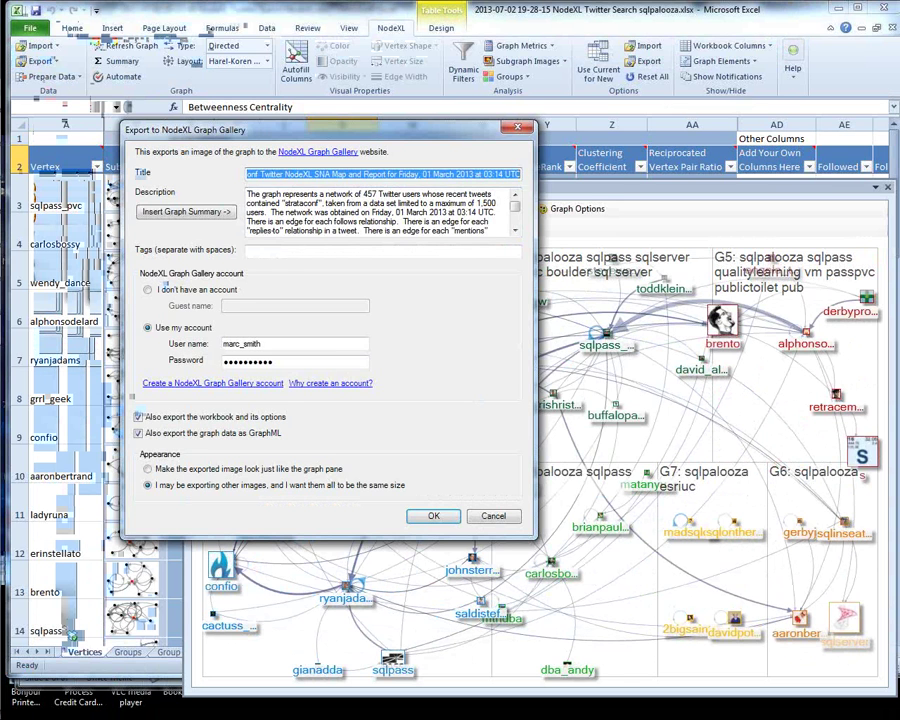
key("Delete")
key("Tab")
left_click(186, 211)
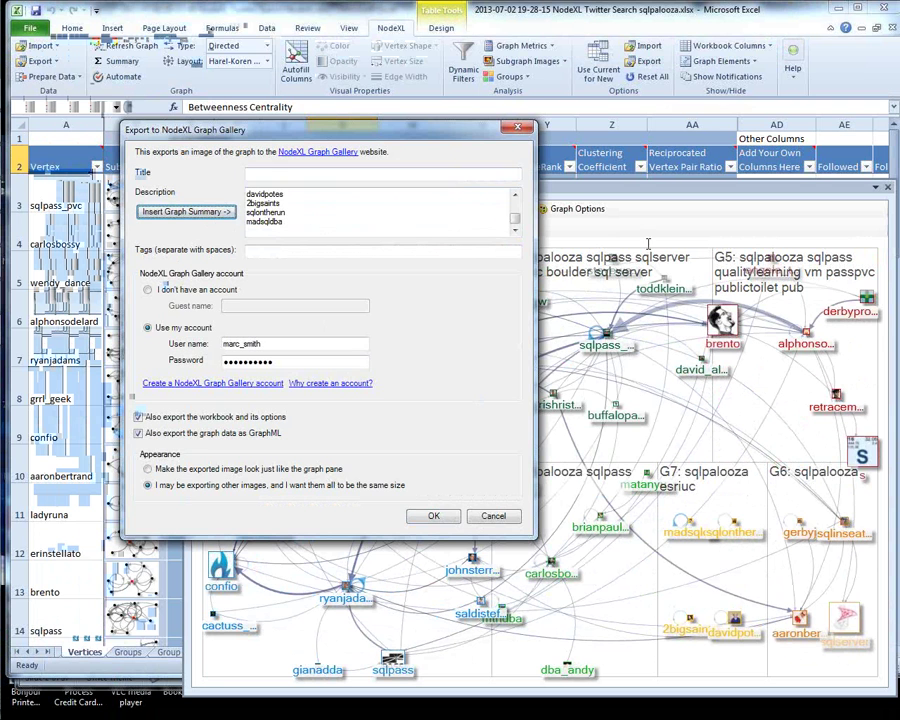
left_click_drag(515, 221, 515, 200)
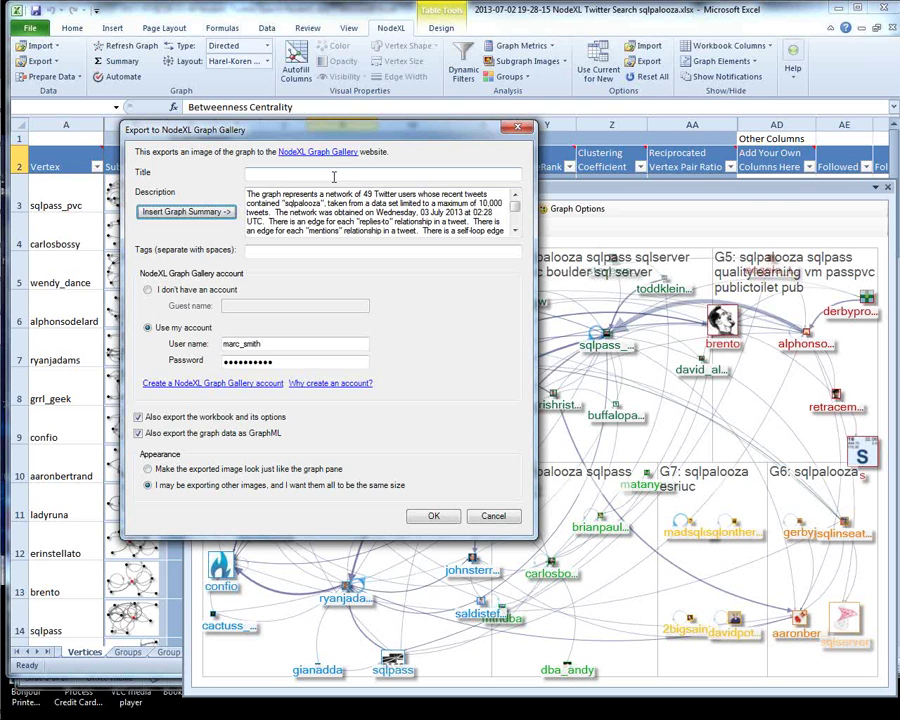
- Title the export "sqlpalooza Twitter NodeXL SNA Map and Report for Wednesday, 03 July 2013 at 02:28 UTC"
left_click(268, 221)
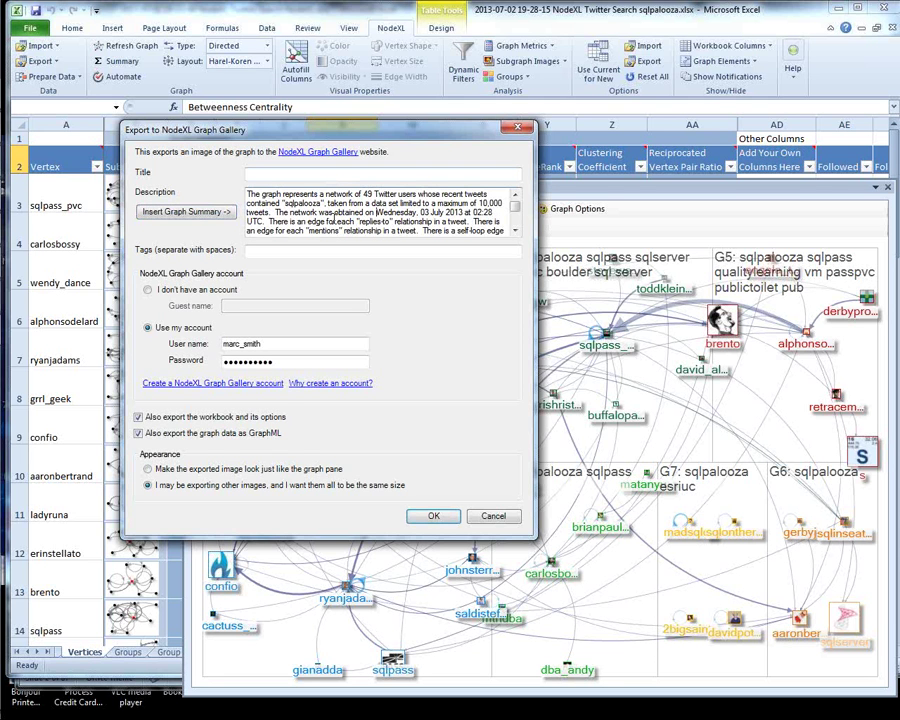
left_click_drag(262, 221, 376, 212)
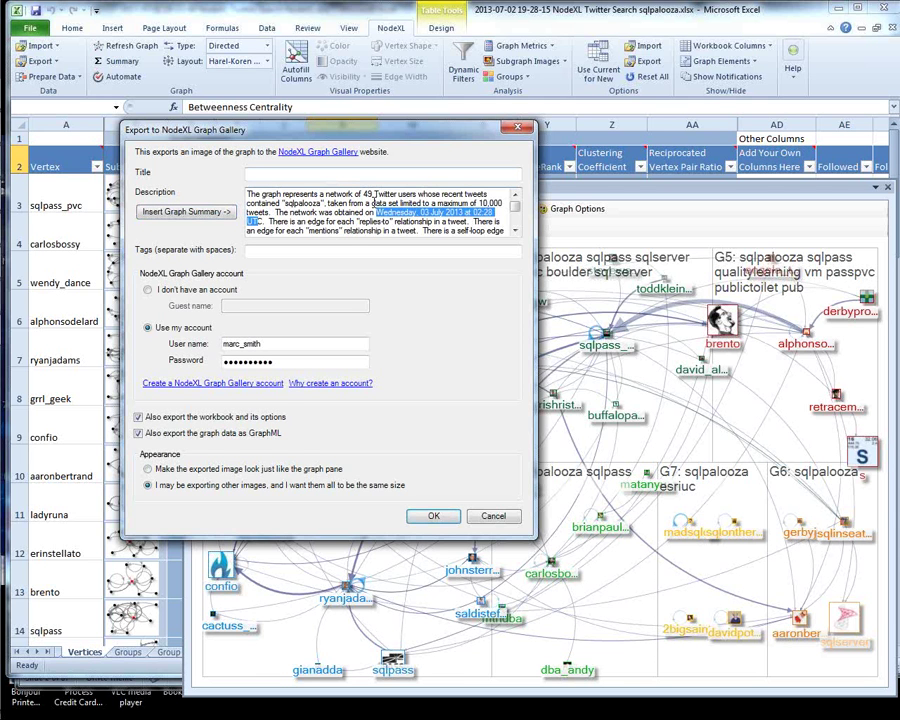
left_click(250, 174)
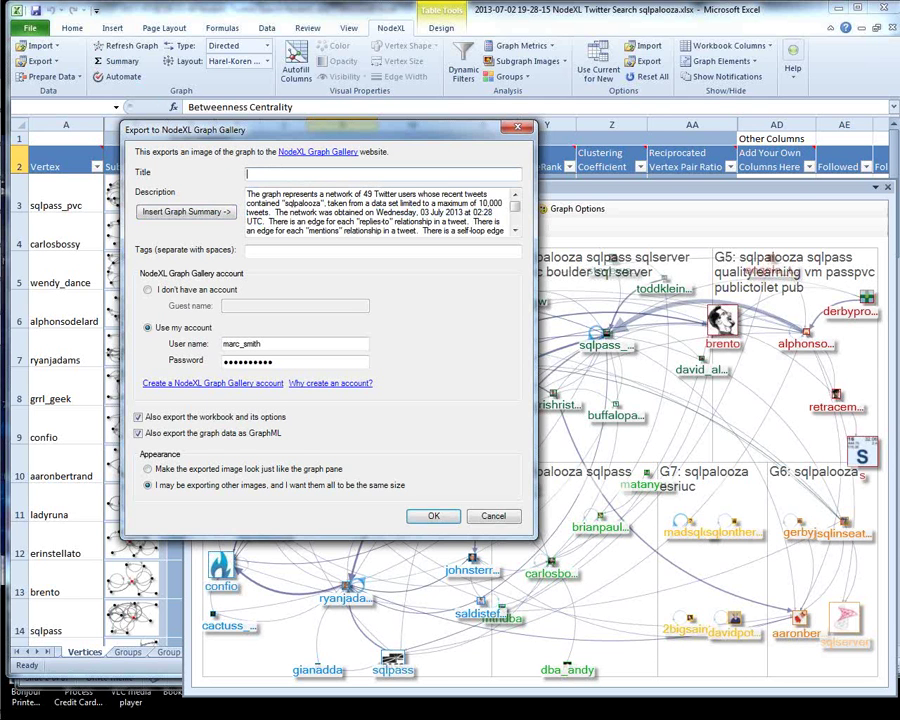
type("sqlpalo")
type("oza")
type(" Twitter NodeXL SNA Map and Report for Wednesday, 03 July 2013 at 02:28 UTC")
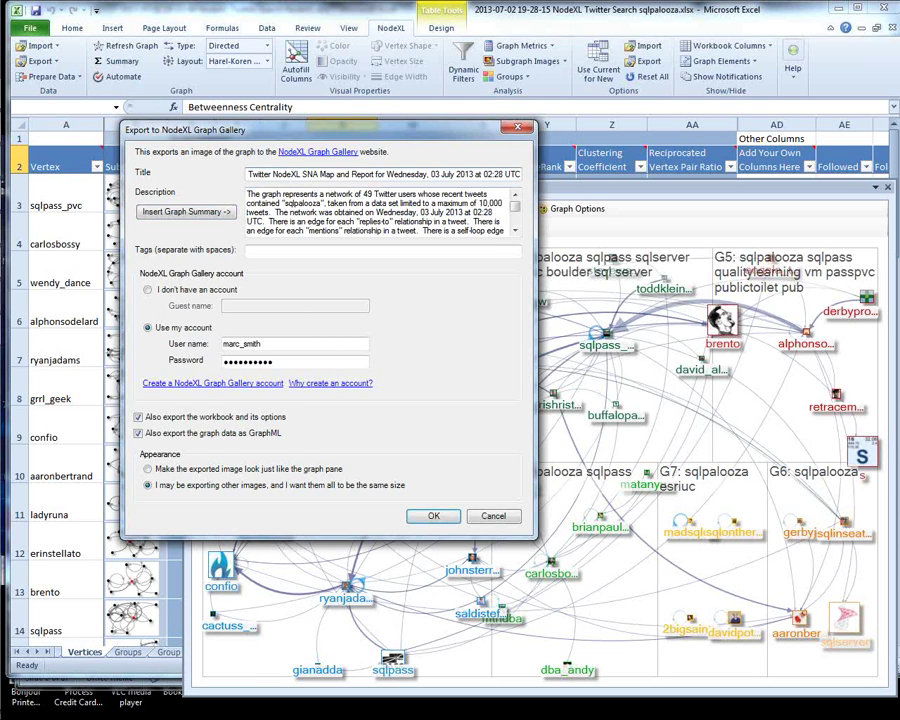
- Set the tags to "sqlpalooza Twitter NodeXL SNA Map and Report for Wednesday, 03 July 2013 at 02:28 UTC" and export the graph
key("Tab")
key("Tab")
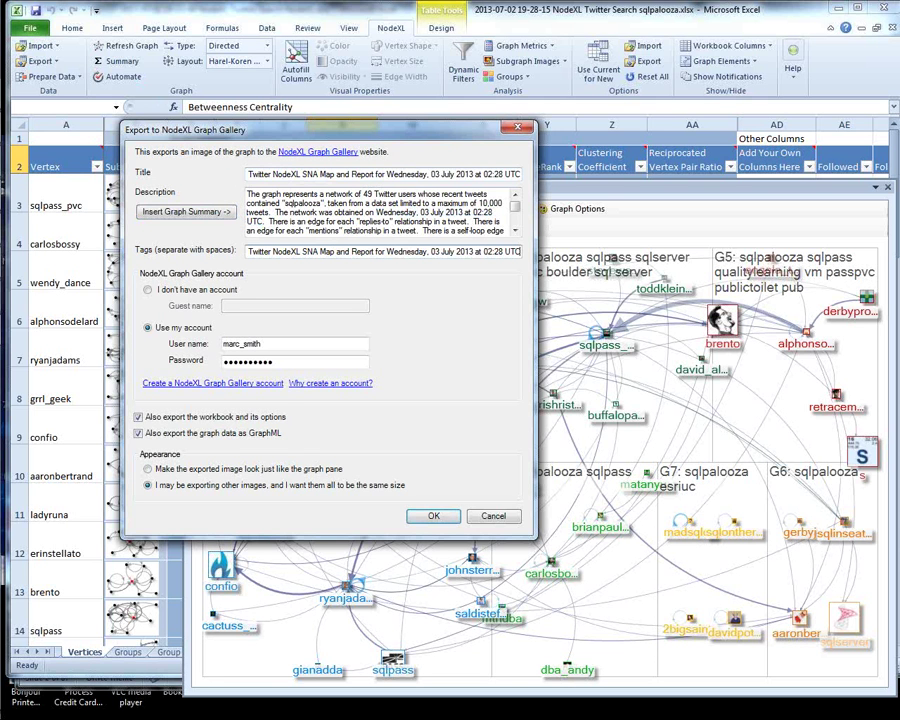
type("sqlpalooza Twitter NodeXL SNA Map and Report for Wednesday, 03 July 2013 at 02:28 UTC")
left_click(434, 516)
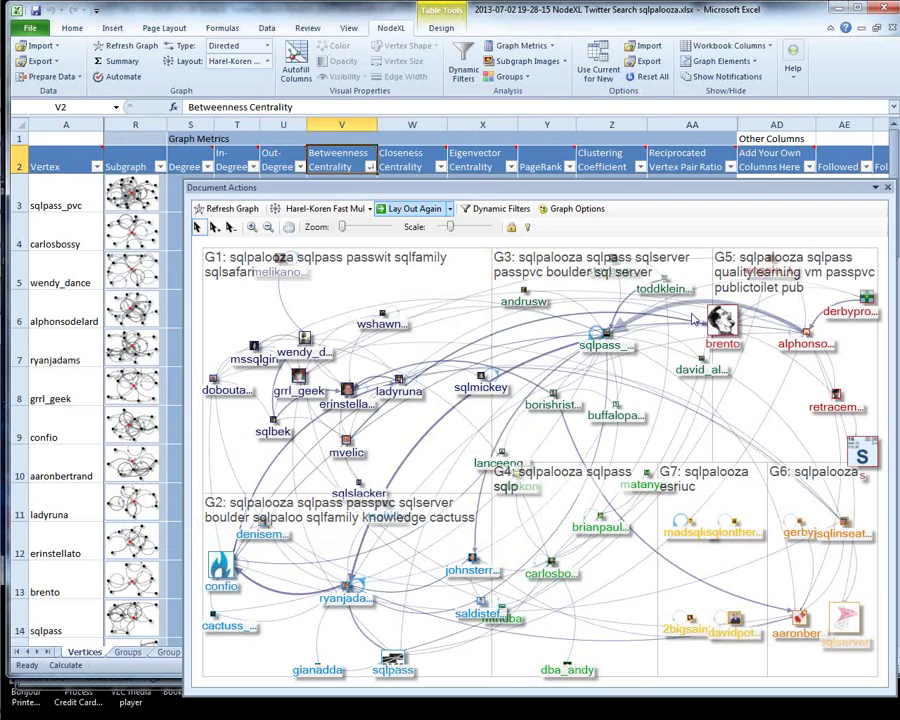
- Open the newly uploaded sqlpalooza graph in the Graph Gallery in Chrome, examine its map and report, and return to Excel
key("alt+Tab")
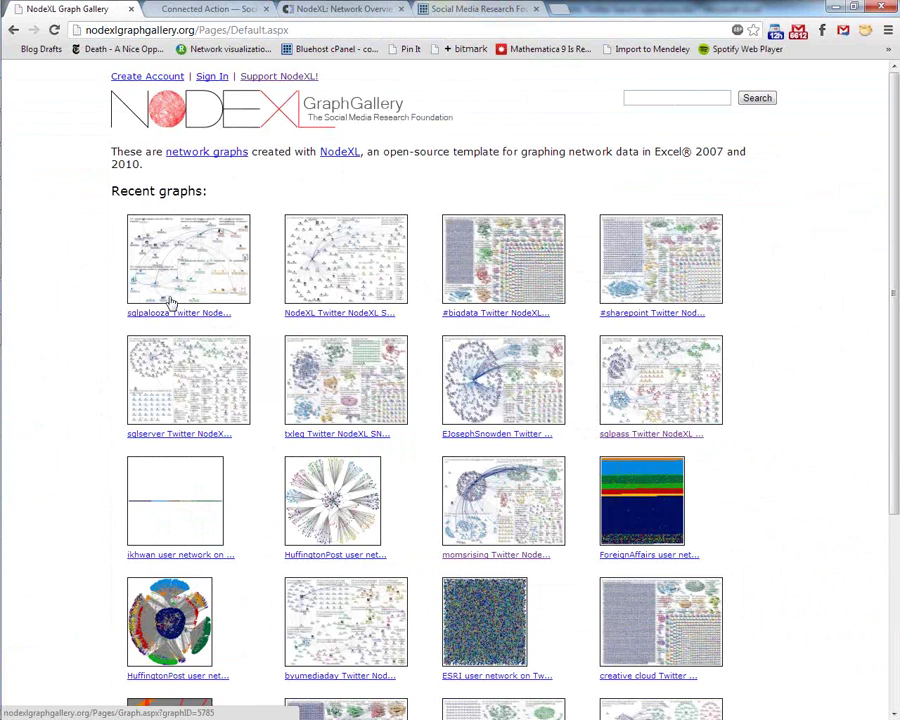
left_click(172, 271)
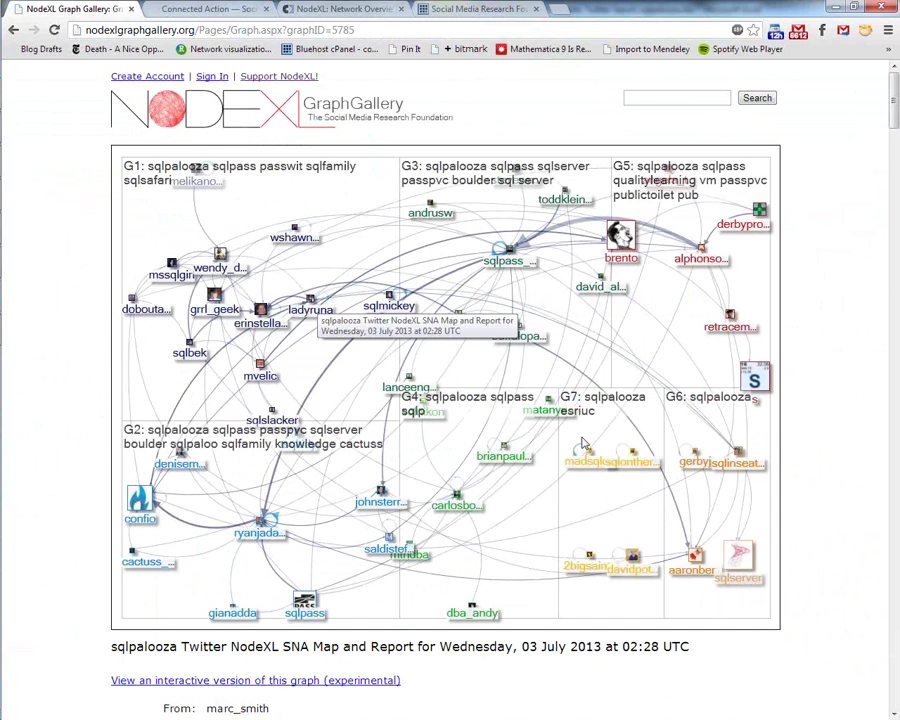
scroll(584, 443, "down", 1)
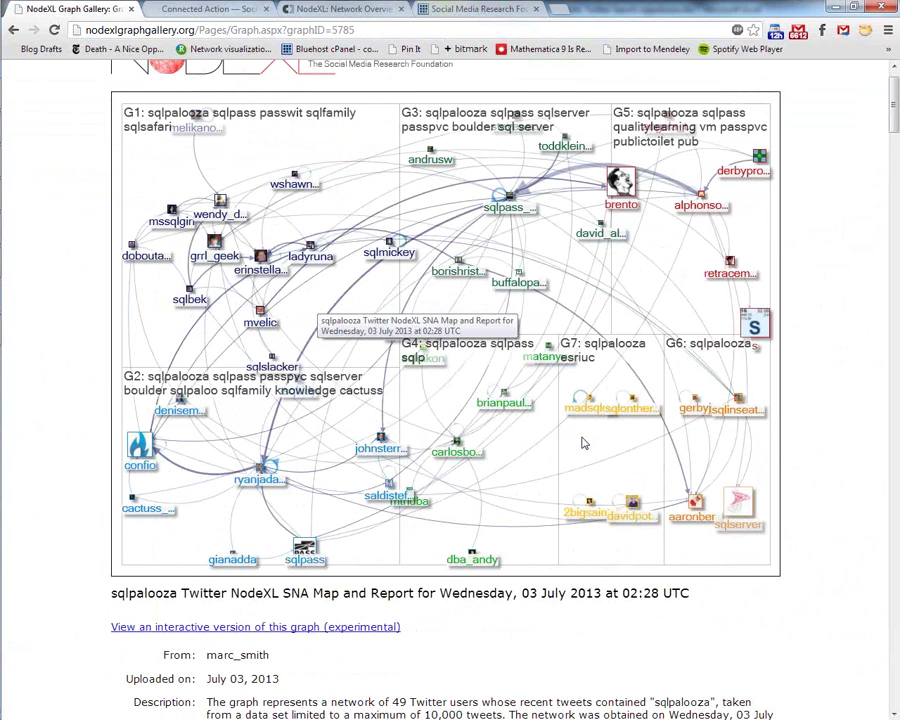
scroll(584, 443, "down", 6)
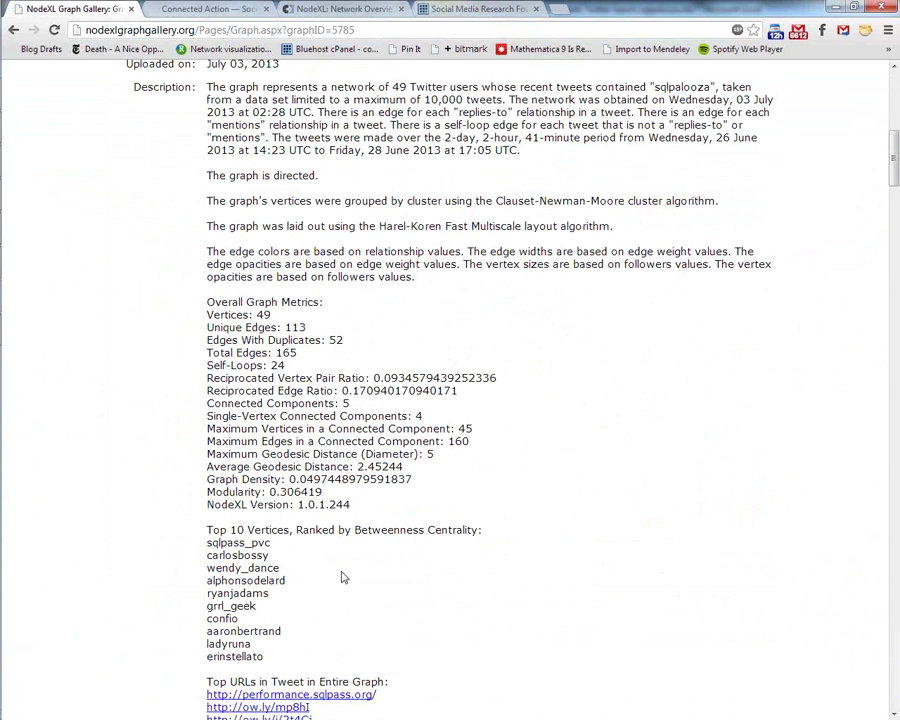
scroll(341, 577, "up", 7)
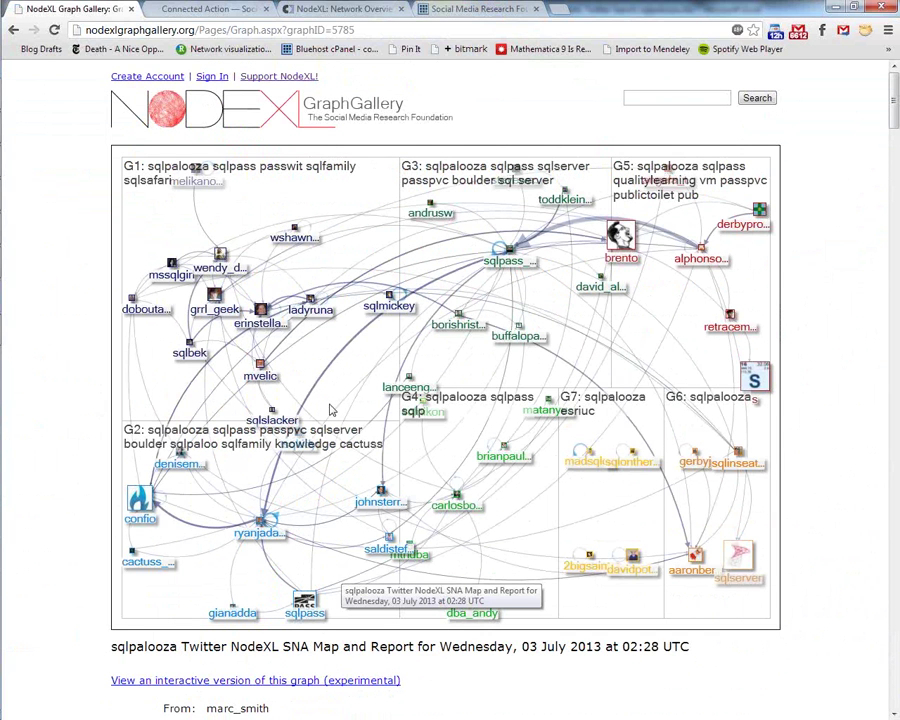
left_click(834, 8)
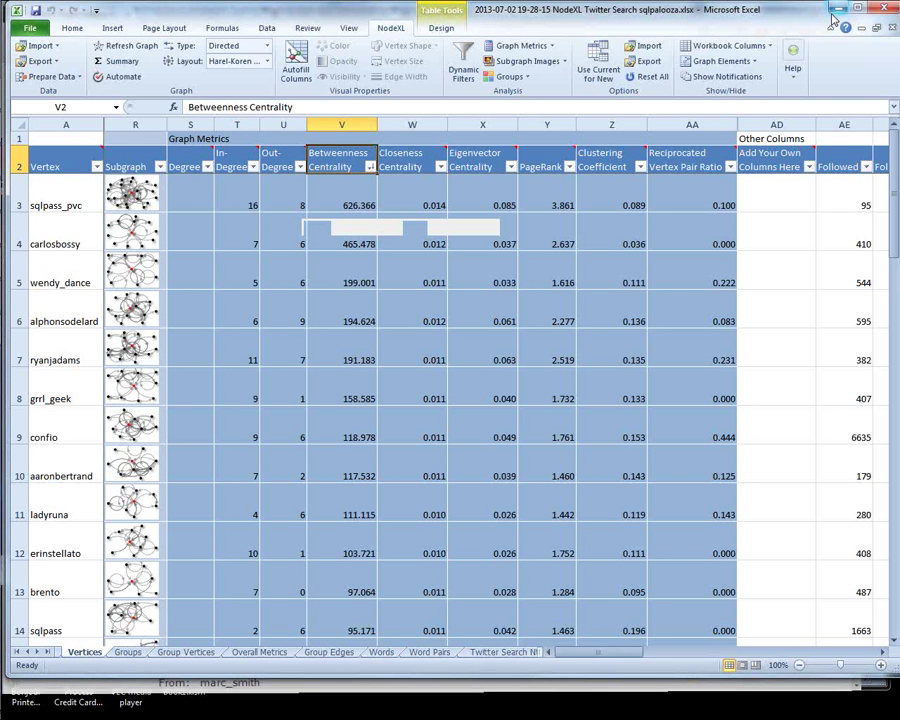